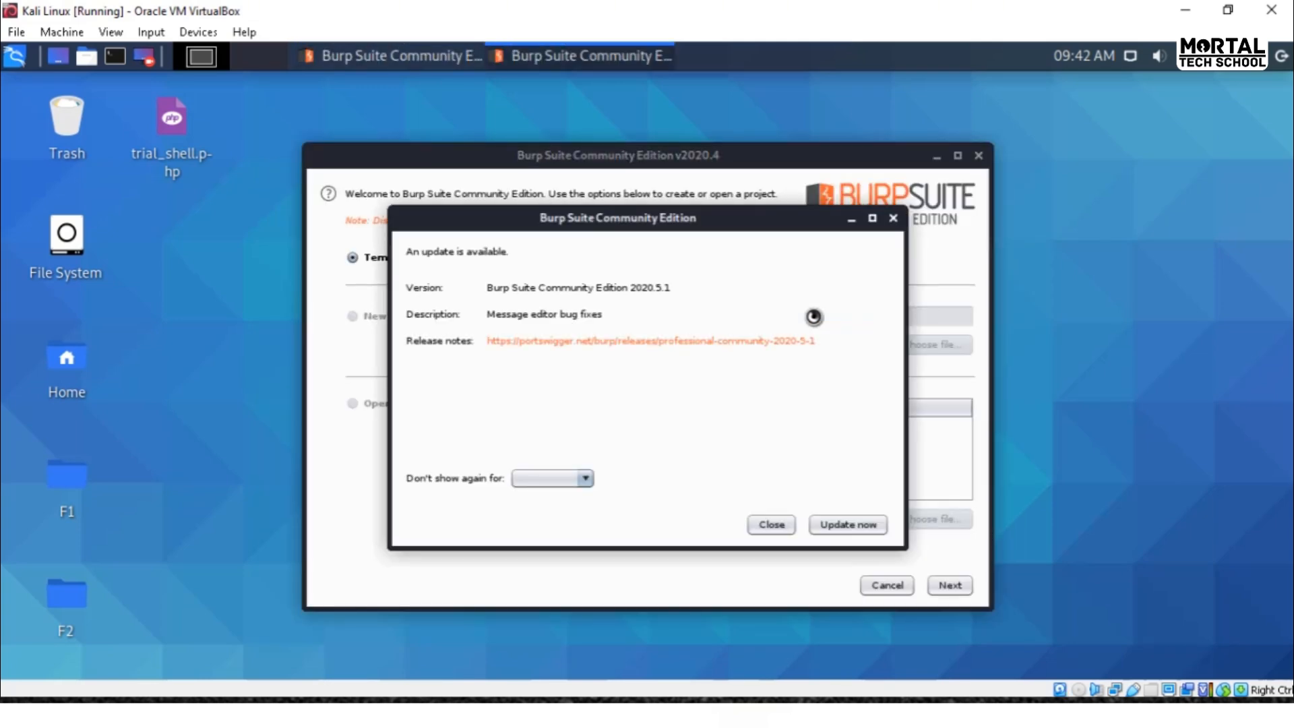
# Step: Dismiss the update notice and start Burp with a temporary project using the Burp defaults
pyautogui.click(778, 524)
pyautogui.click(944, 585)
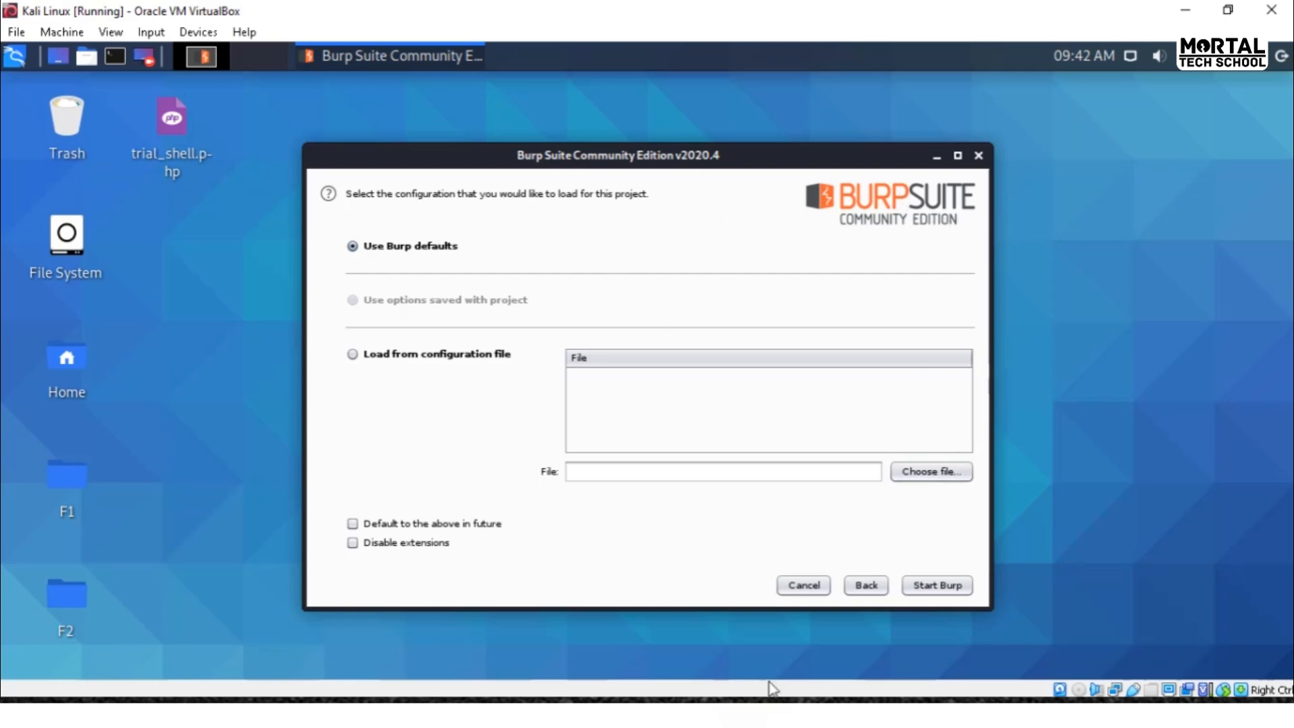
pyautogui.click(939, 585)
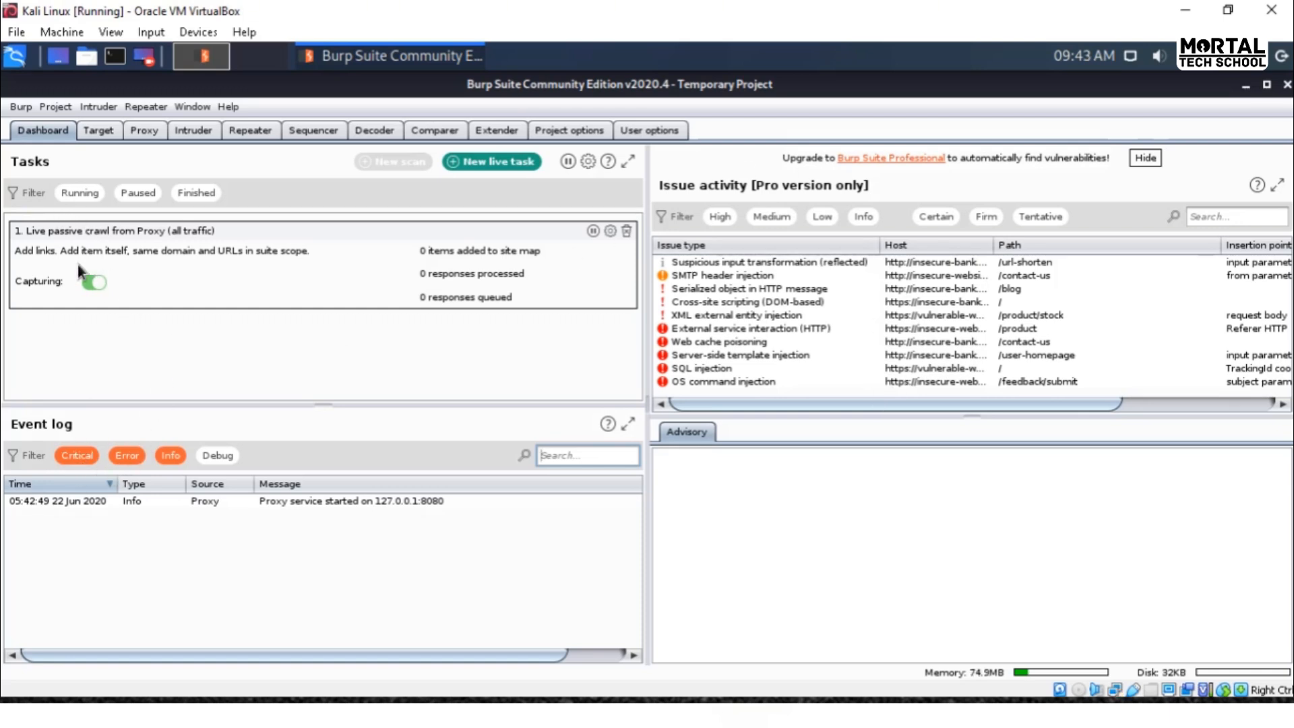
# Step: Turn off request interception in the Burp proxy
pyautogui.click(128, 132)
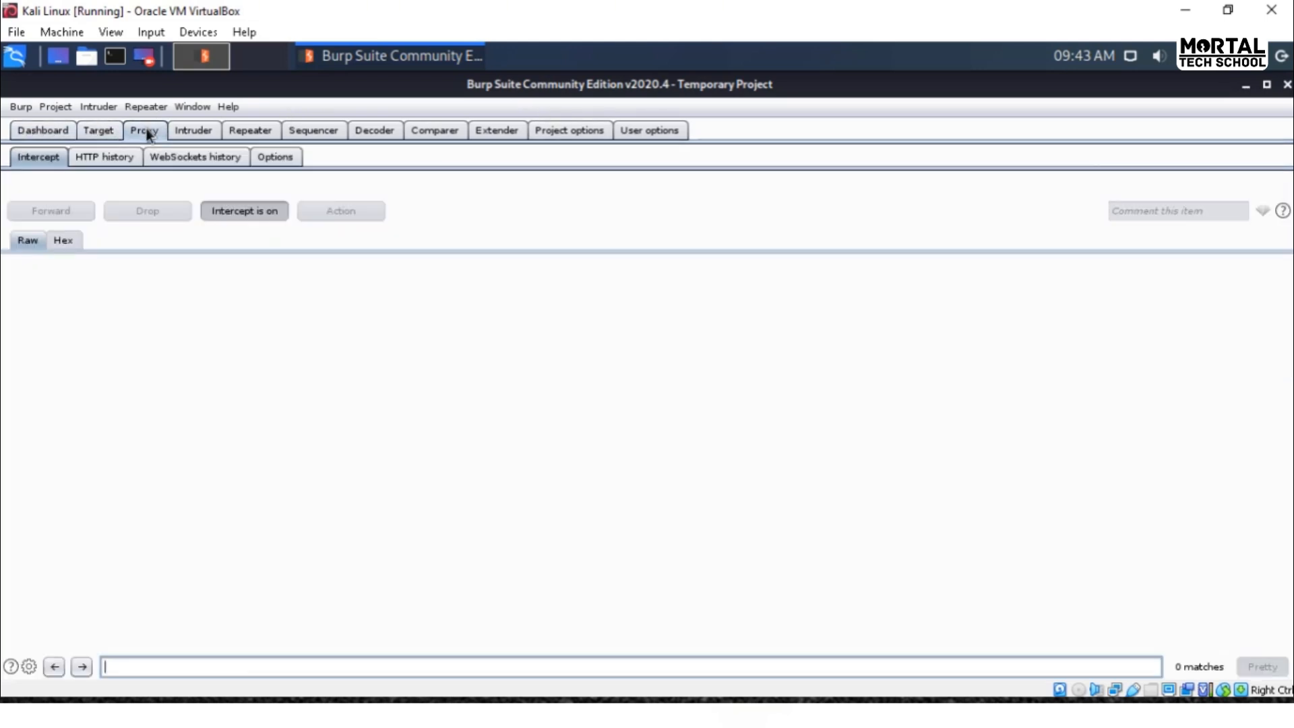
pyautogui.click(224, 214)
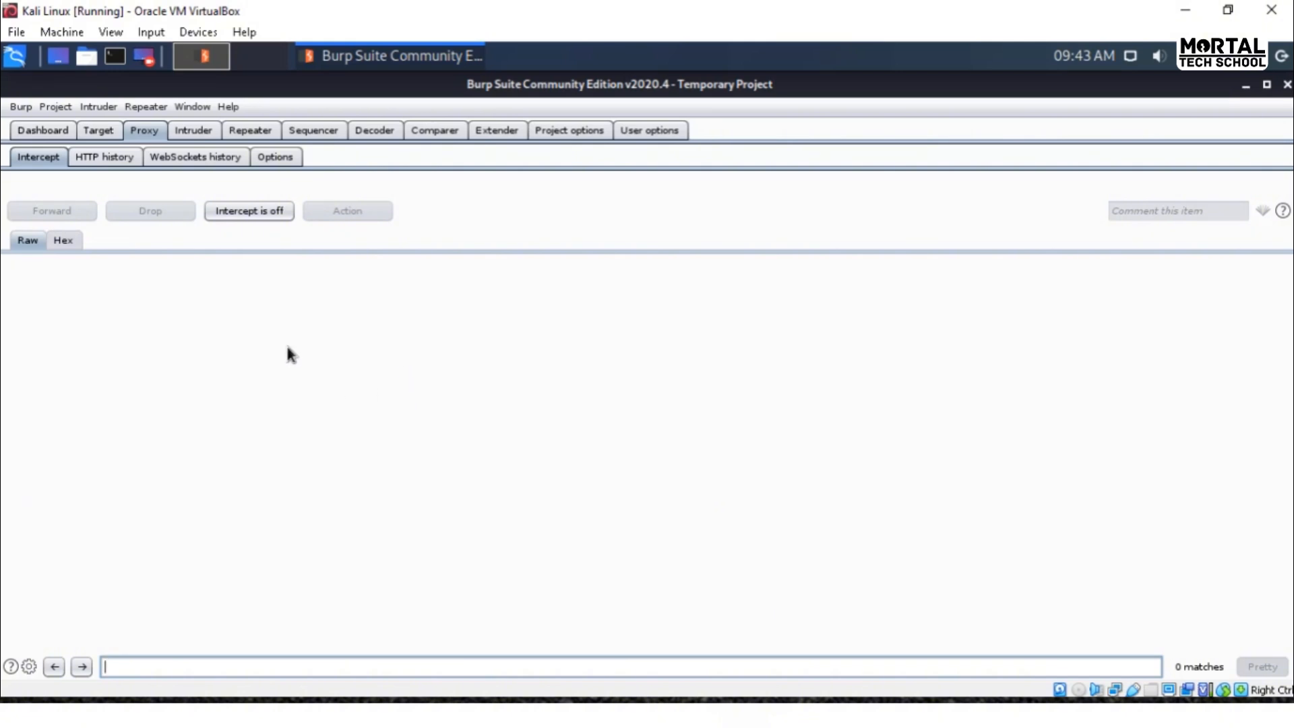
pyautogui.click(72, 155)
pyautogui.click(50, 158)
# Step: Review the proxy's HTTP history, WebSockets history and the address of its running listener
pyautogui.click(106, 157)
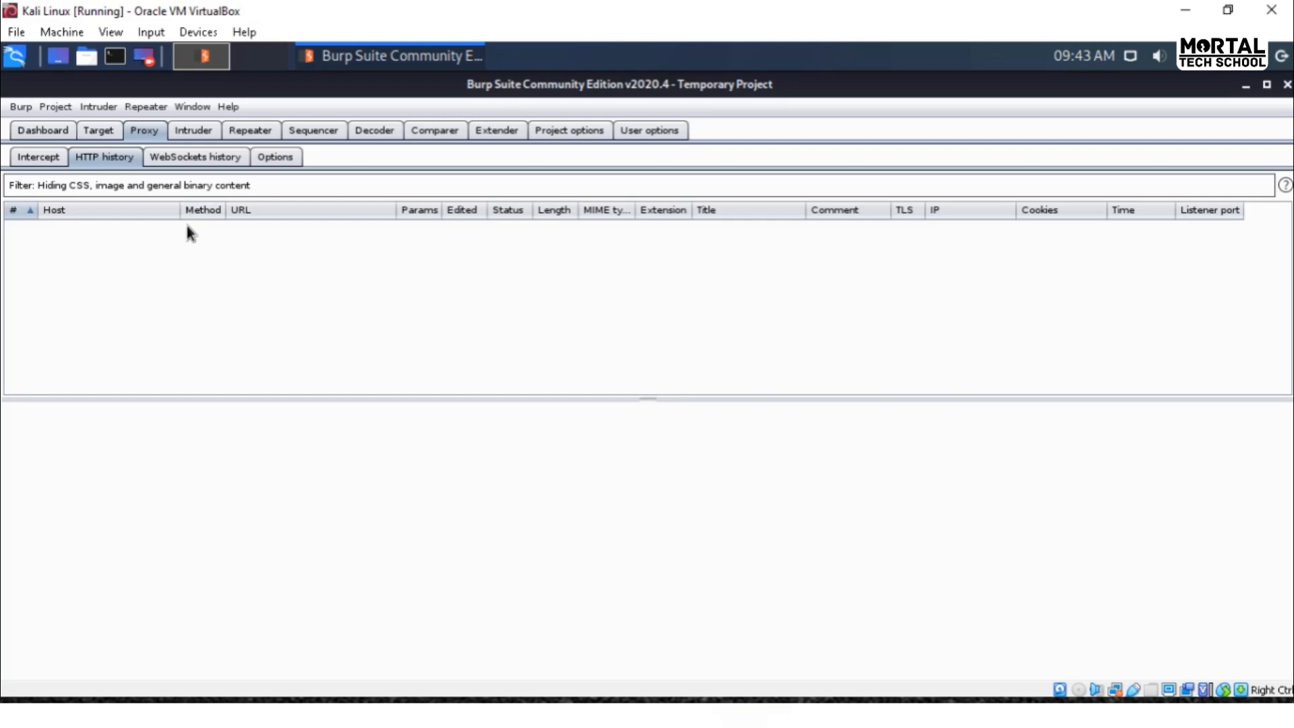
pyautogui.click(418, 210)
pyautogui.click(433, 212)
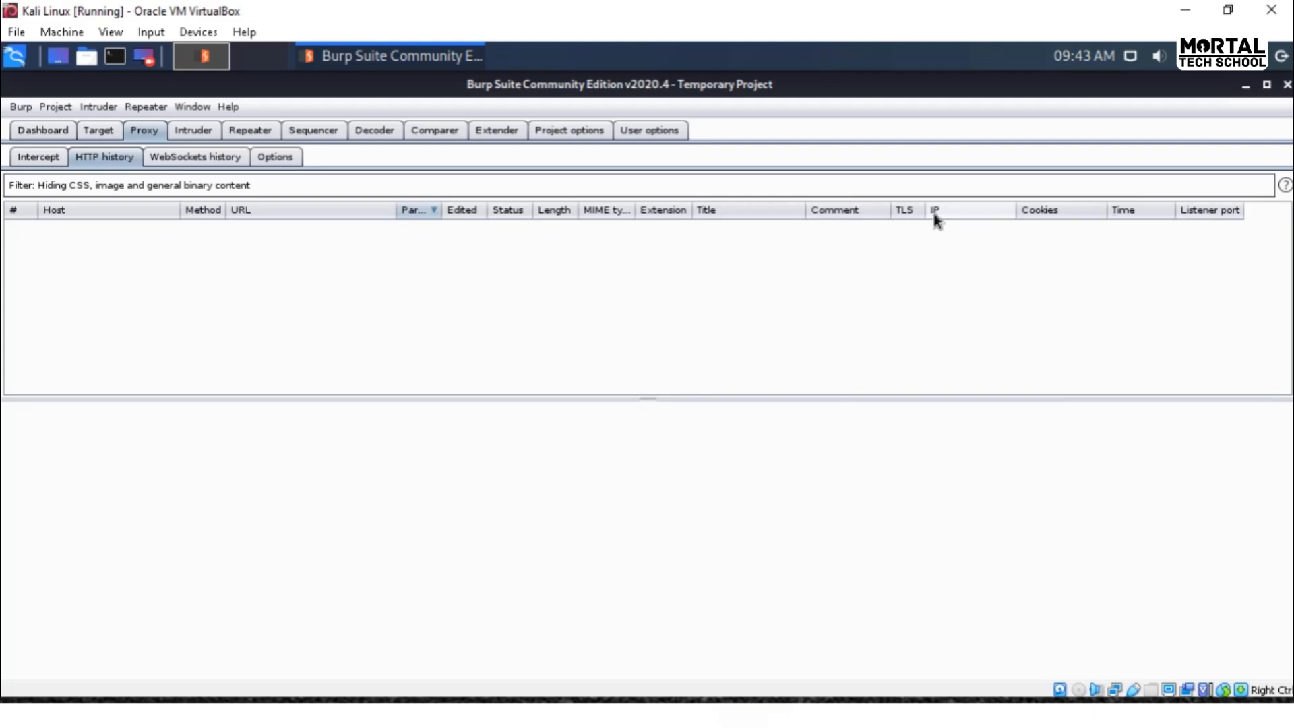
pyautogui.click(167, 155)
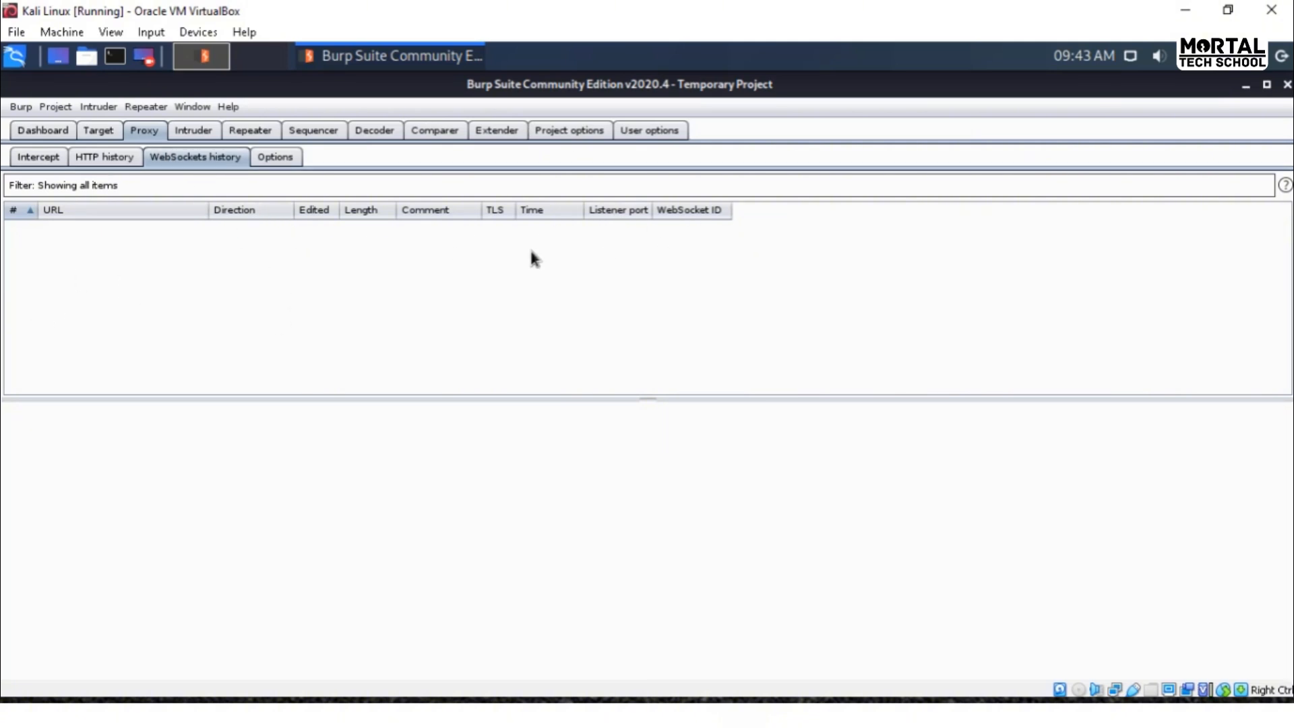
pyautogui.click(283, 157)
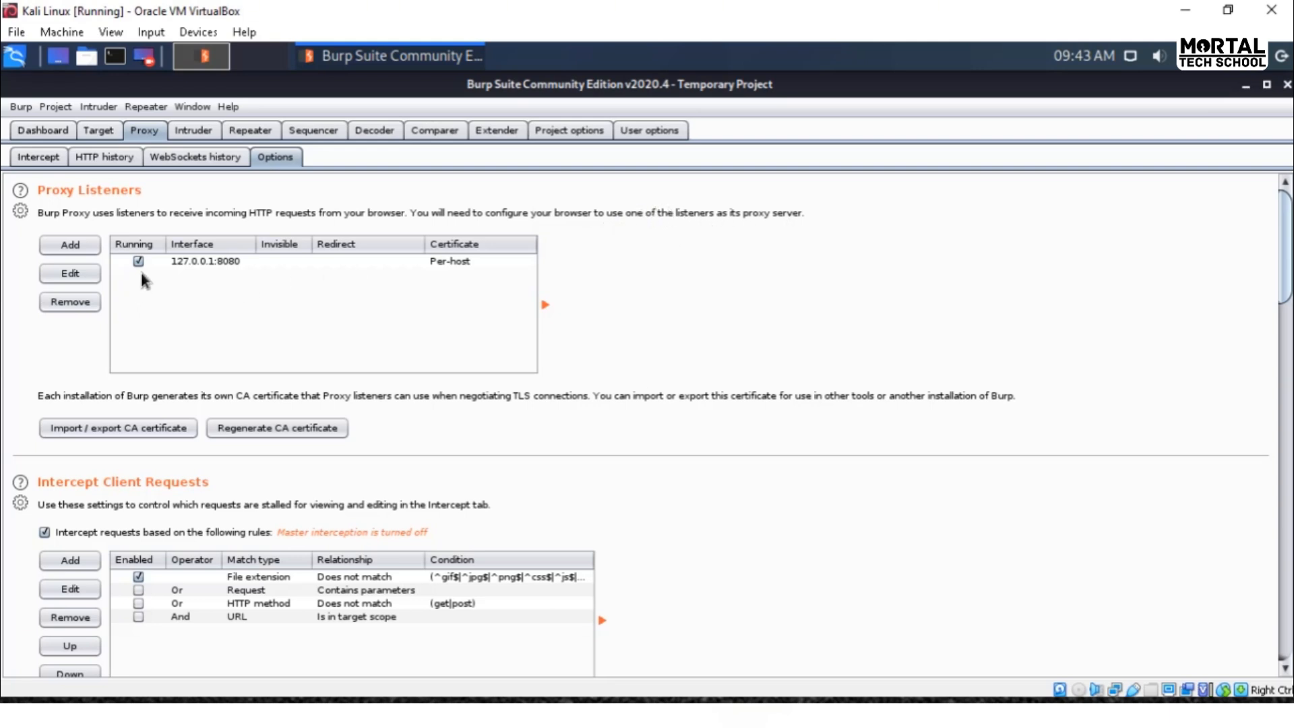
pyautogui.click(182, 267)
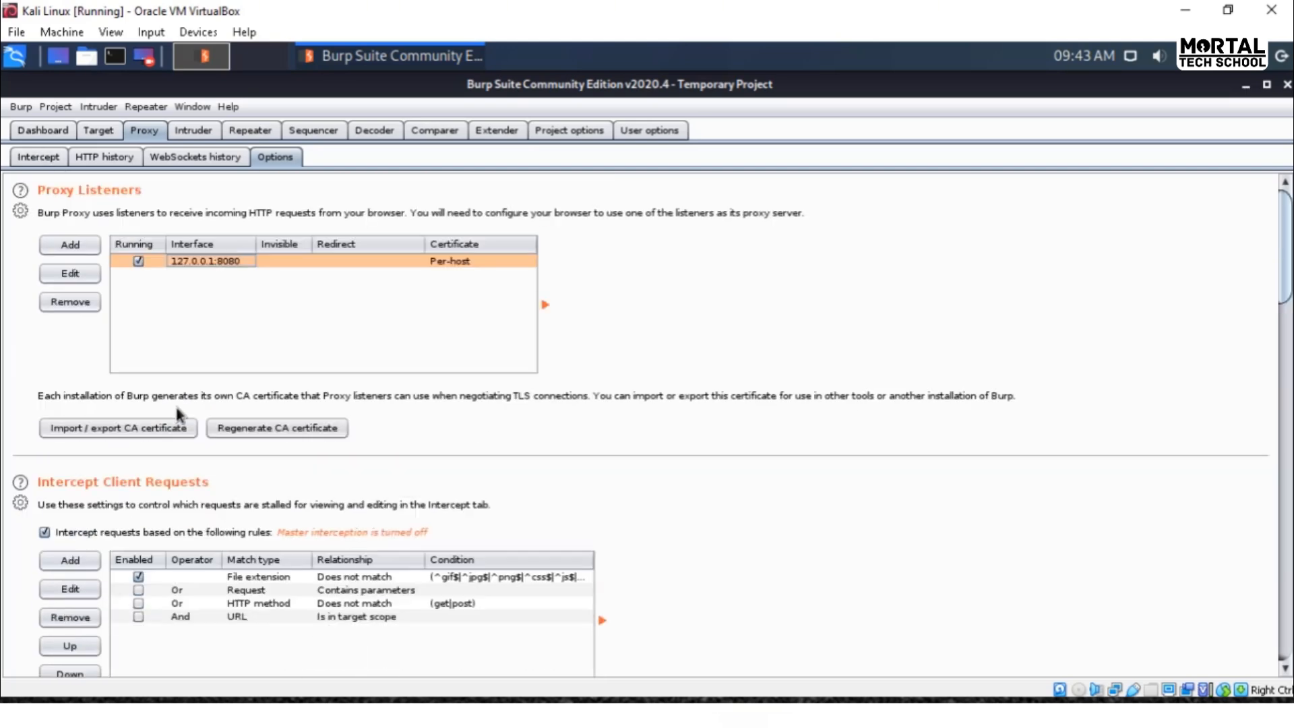
# Step: Return to the Burp window and check the proxy's interception state
pyautogui.click(1245, 86)
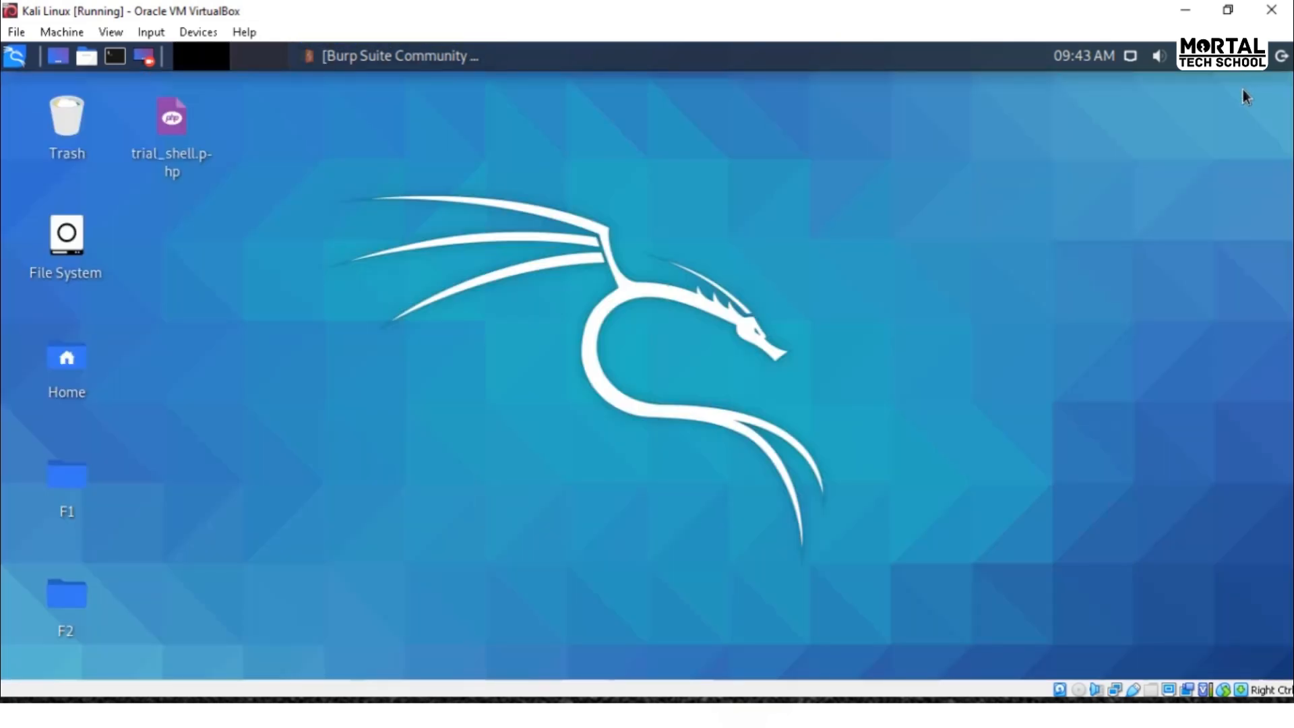
pyautogui.click(370, 54)
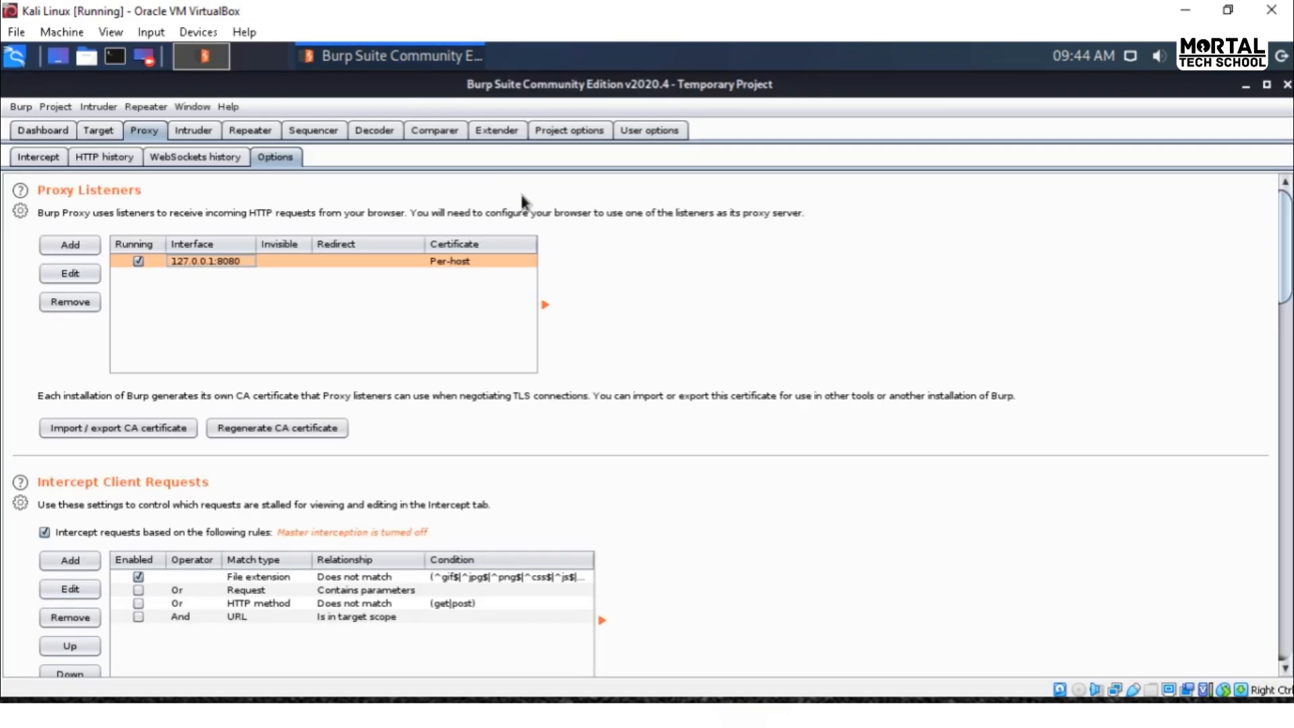
pyautogui.click(48, 158)
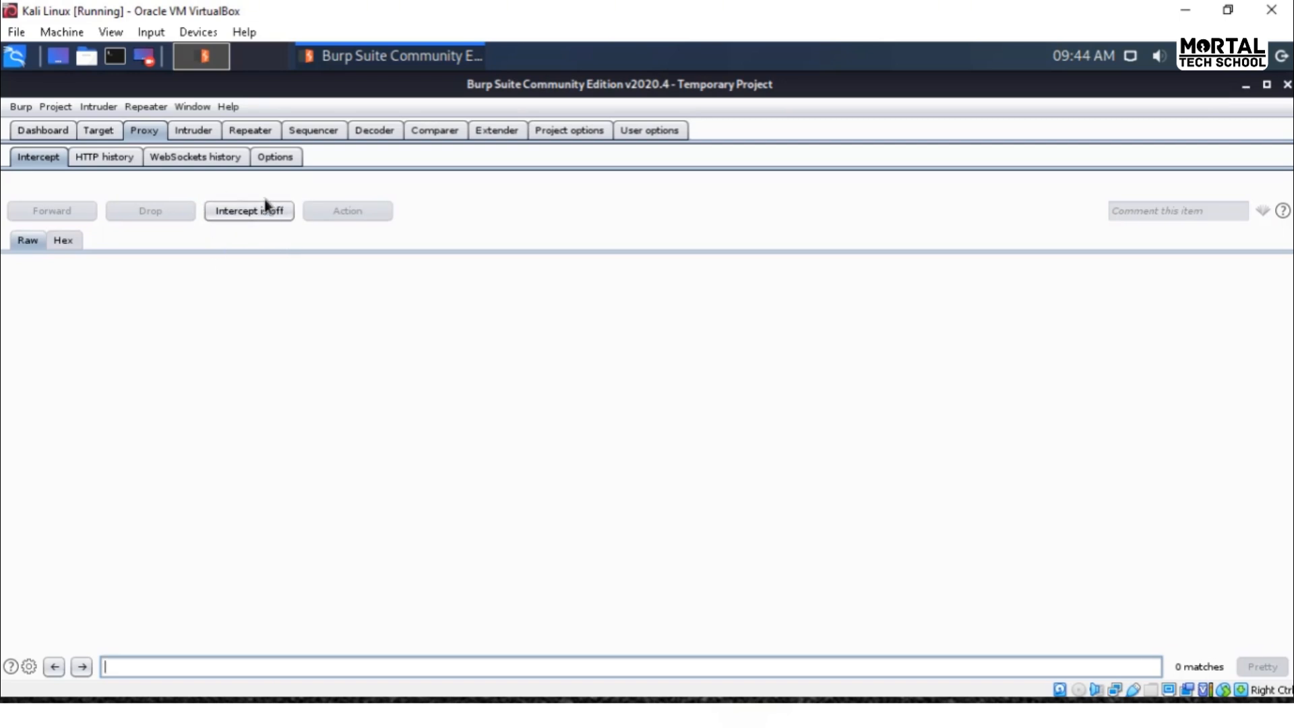
# Step: Switch to Firefox and open the bookmarked Kali Linux website
pyautogui.click(1247, 86)
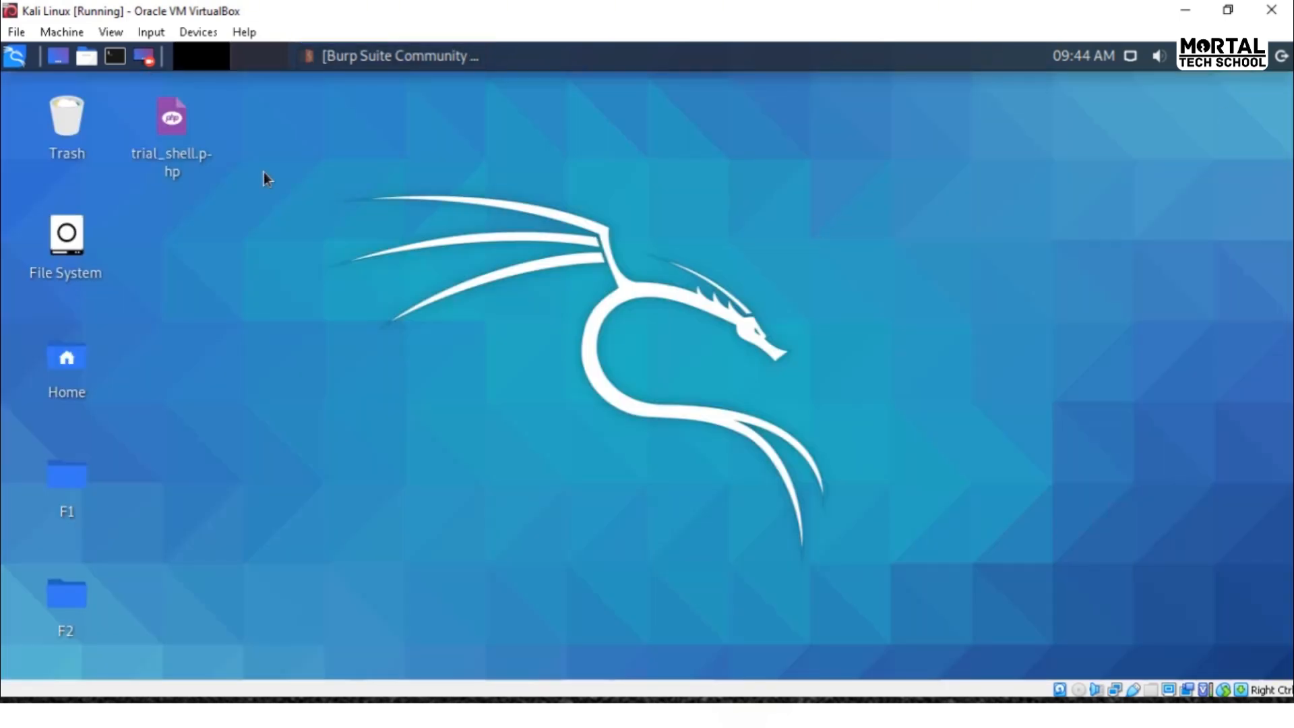
pyautogui.click(15, 56)
pyautogui.write('f')
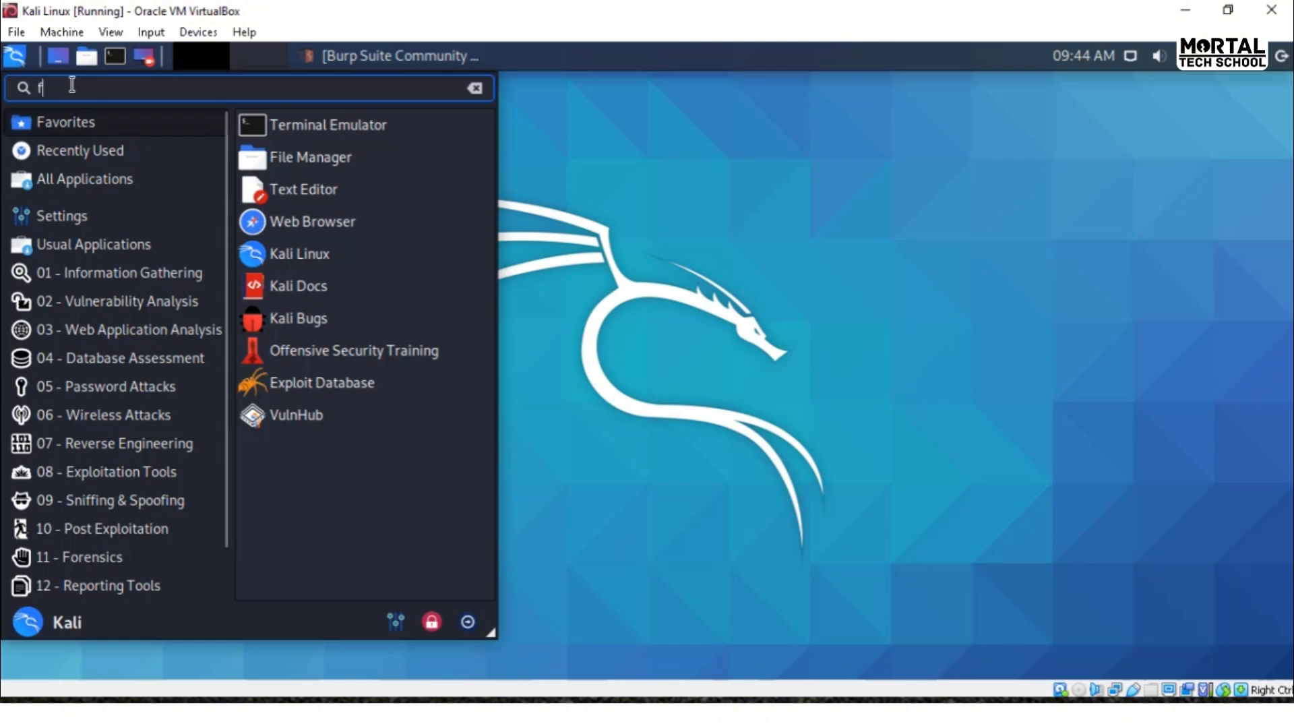
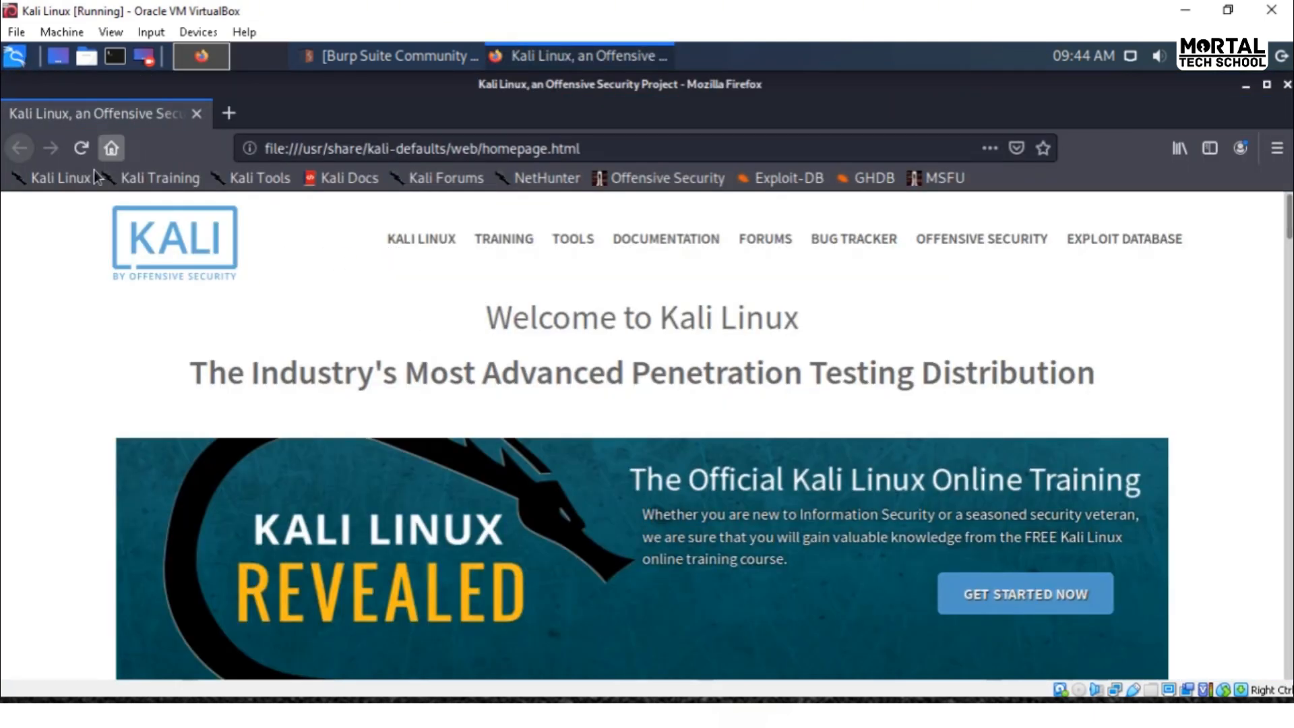
pyautogui.click(89, 172)
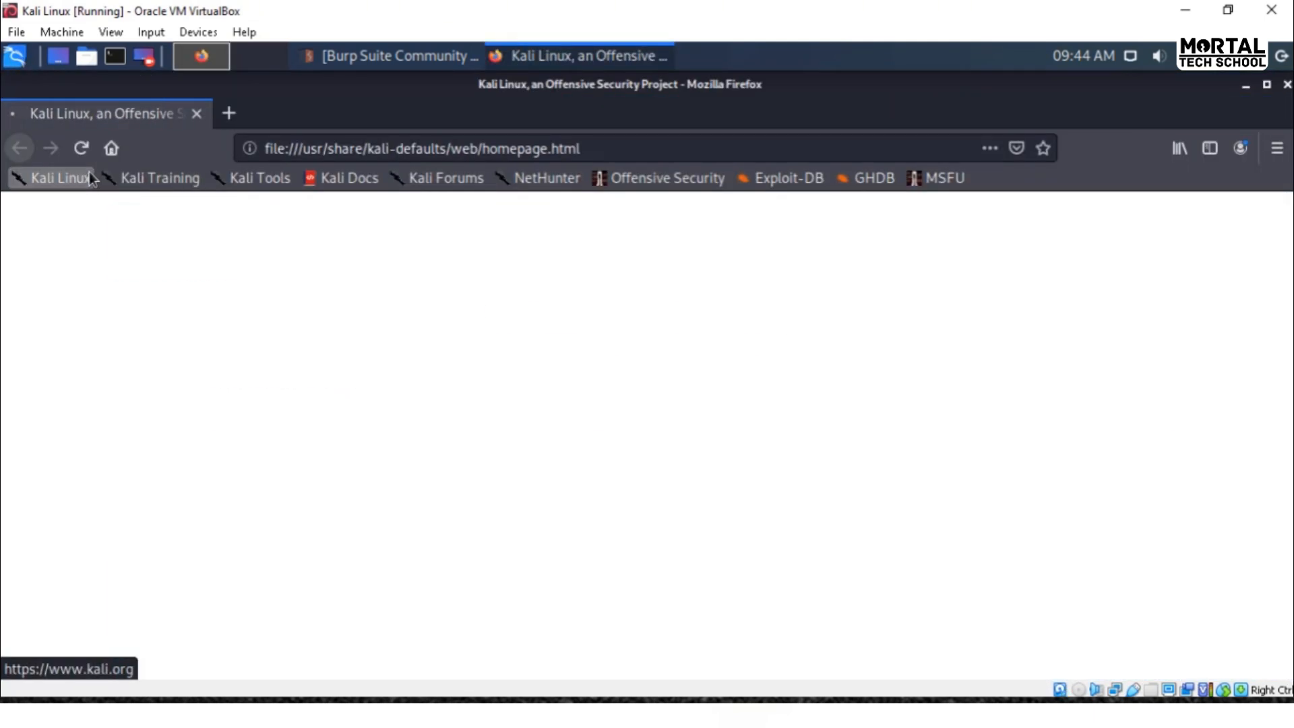
# Step: Set Firefox's network connection settings to No proxy and save them
pyautogui.click(1278, 150)
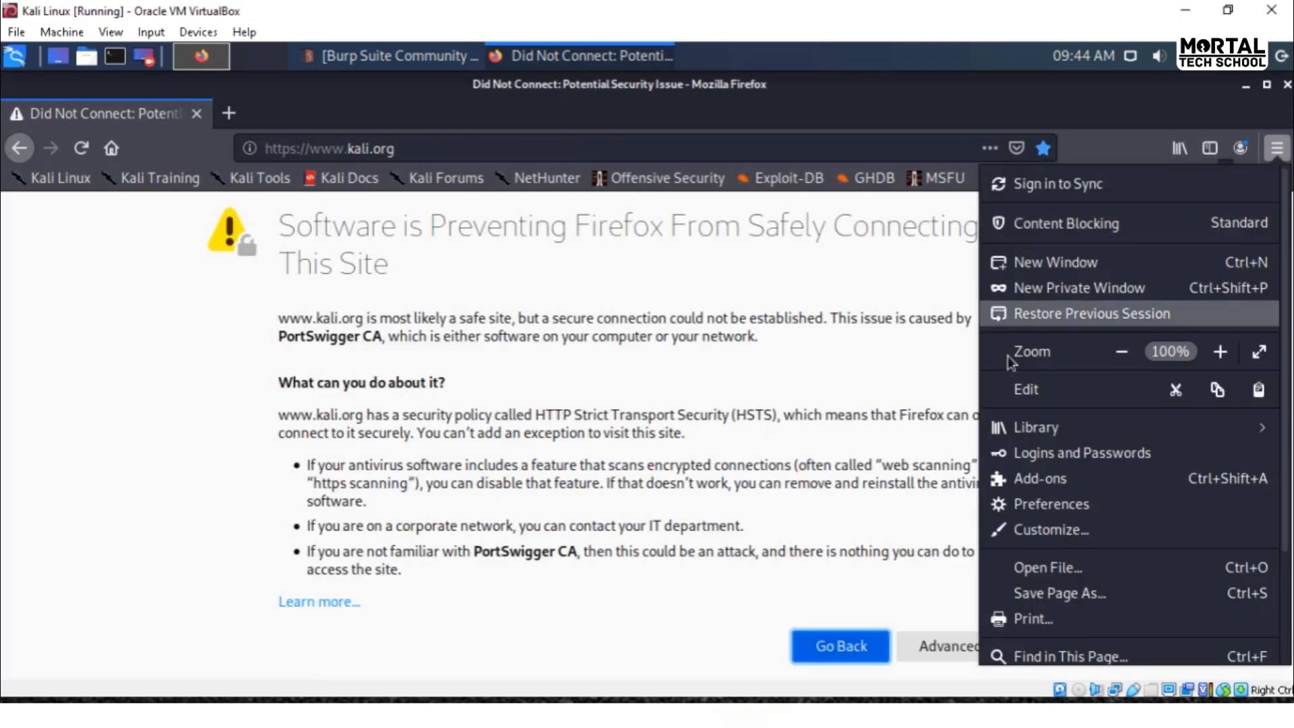
pyautogui.click(453, 231)
pyautogui.click(1277, 148)
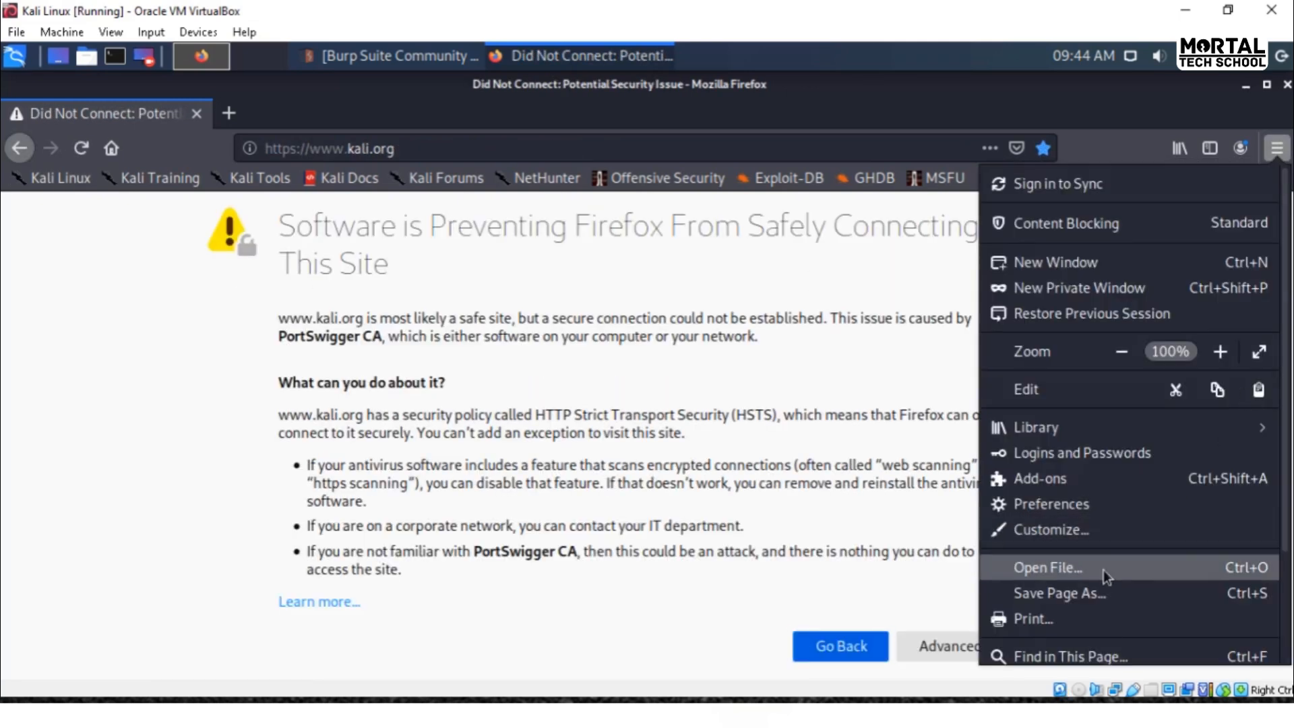
pyautogui.scroll(-3, 1099, 586)
pyautogui.scroll(3, 1091, 533)
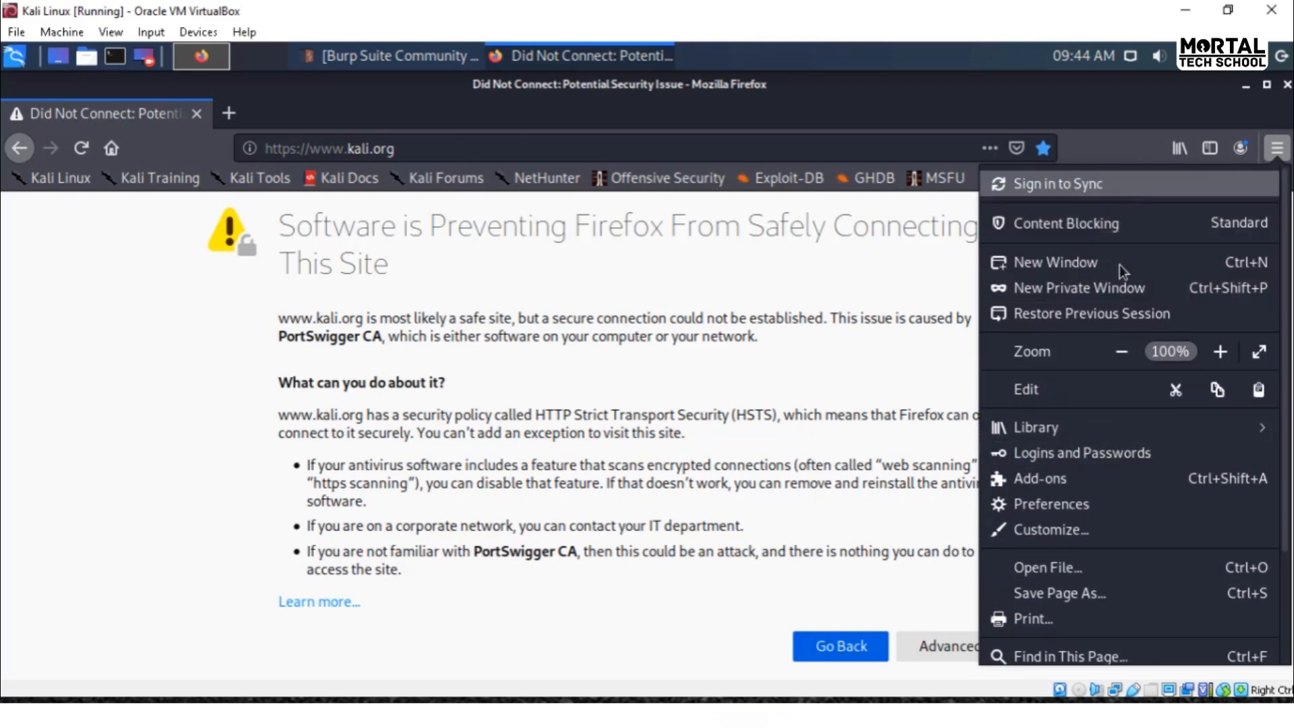
pyautogui.click(1064, 506)
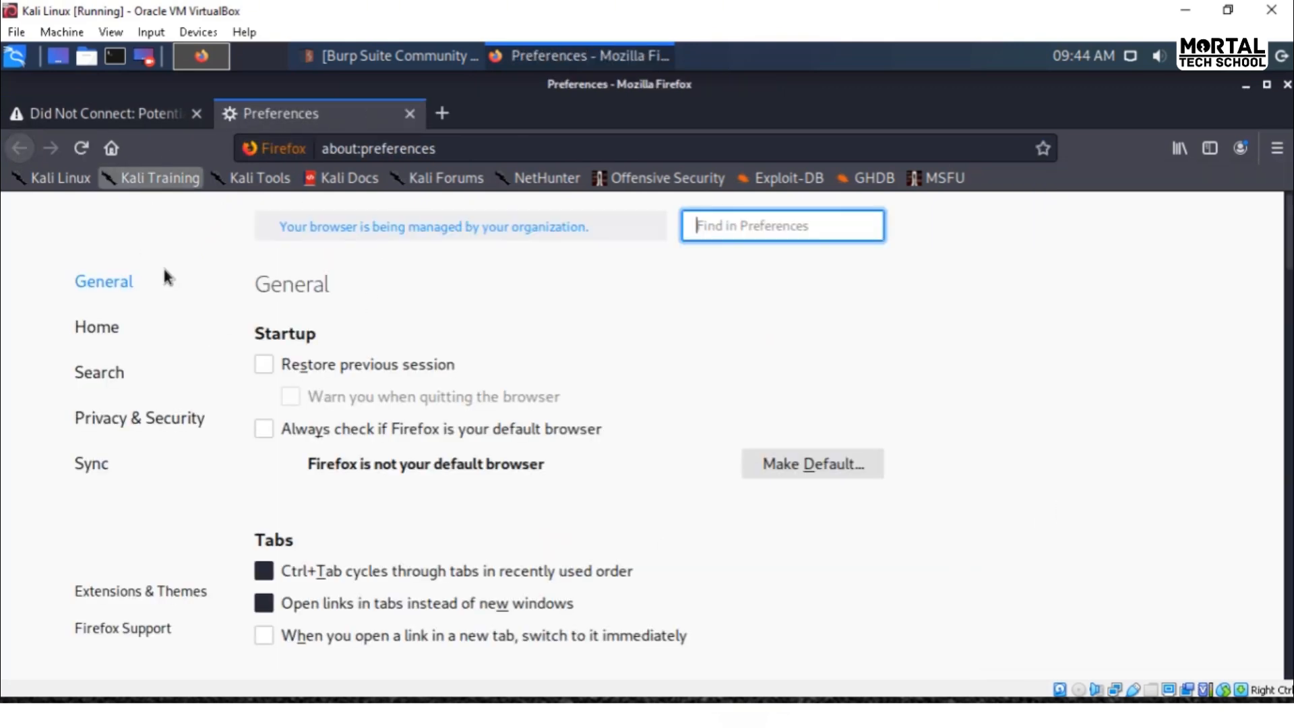
pyautogui.scroll(-15, 952, 285)
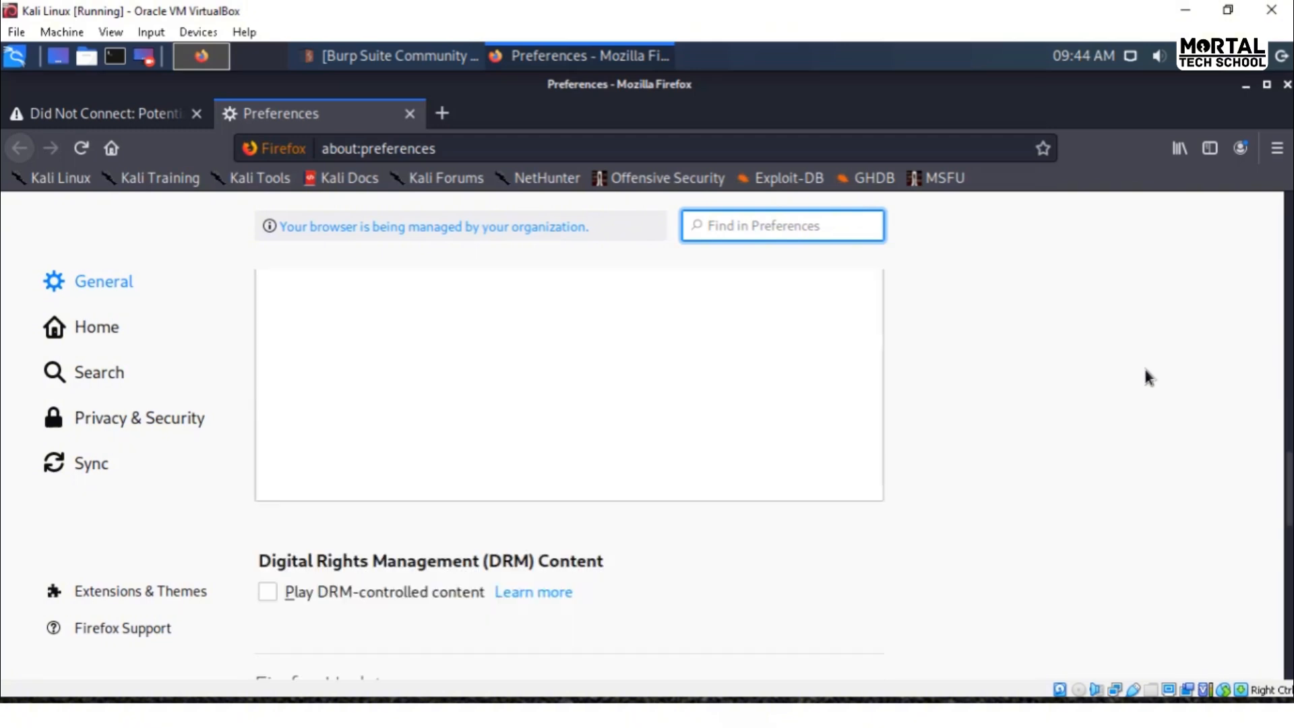
pyautogui.scroll(-5, 1150, 377)
pyautogui.click(789, 593)
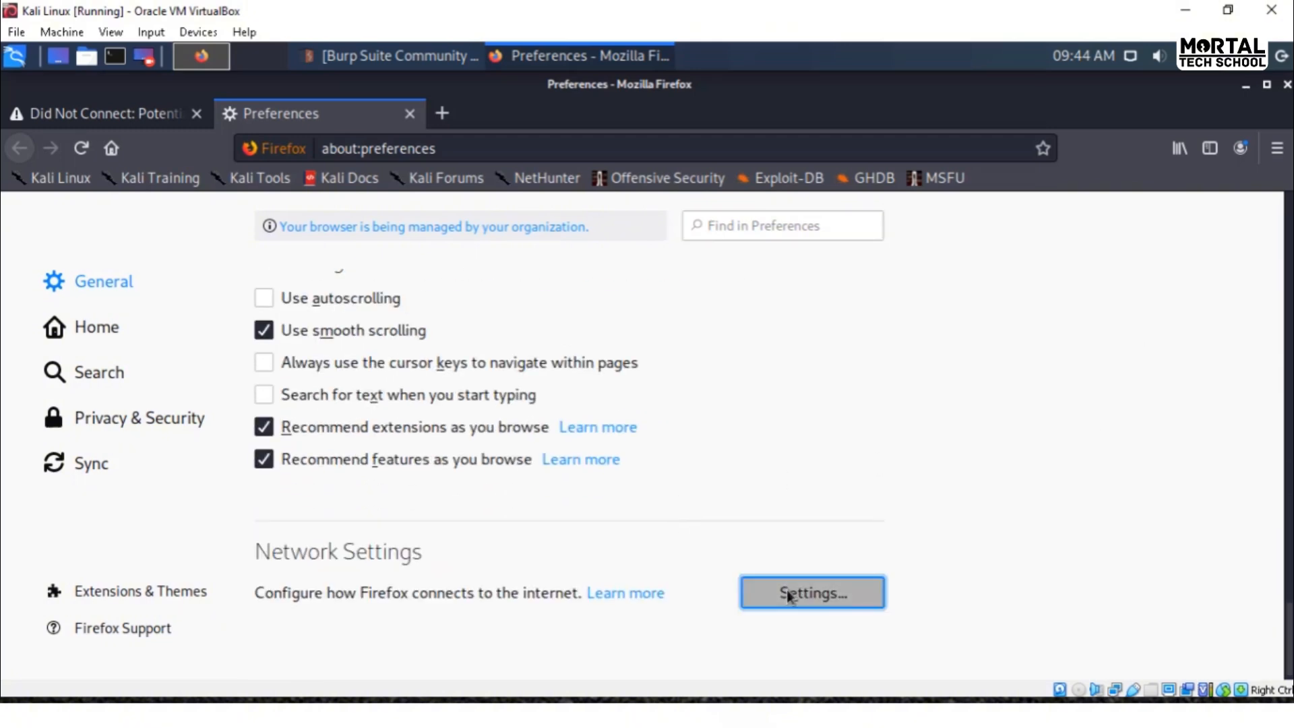
pyautogui.click(308, 323)
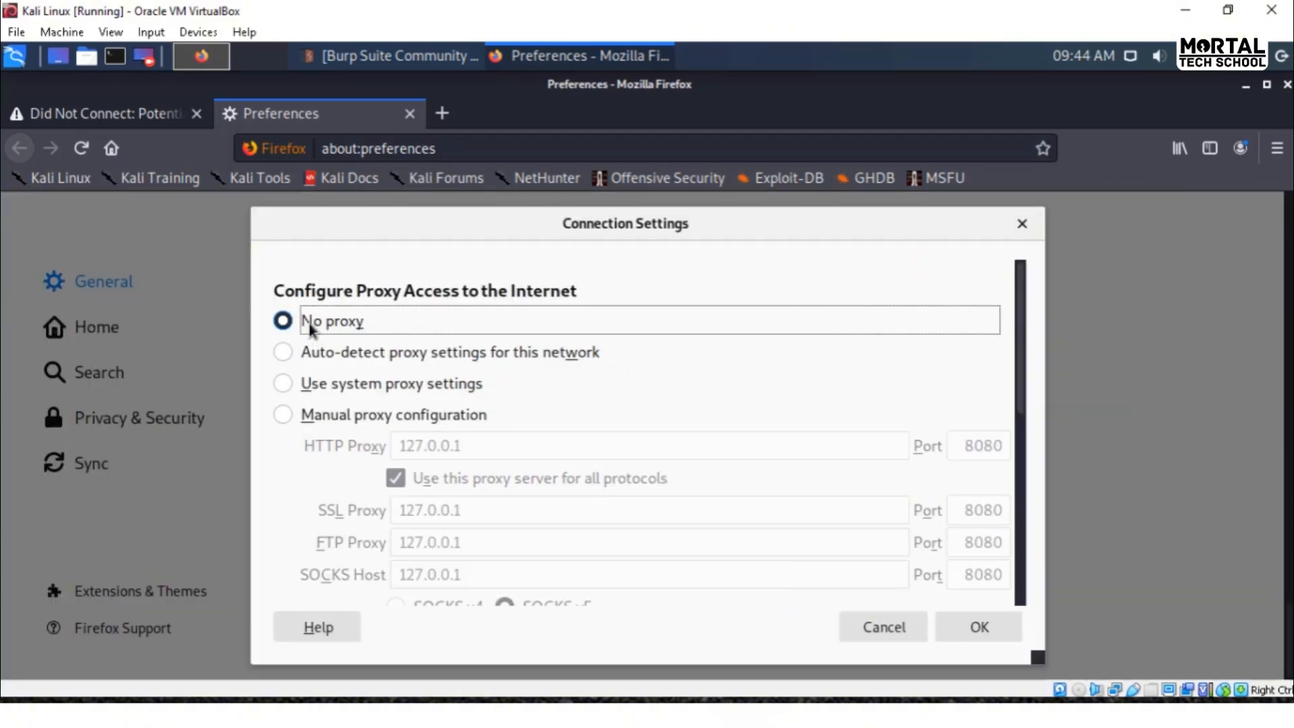
pyautogui.click(971, 626)
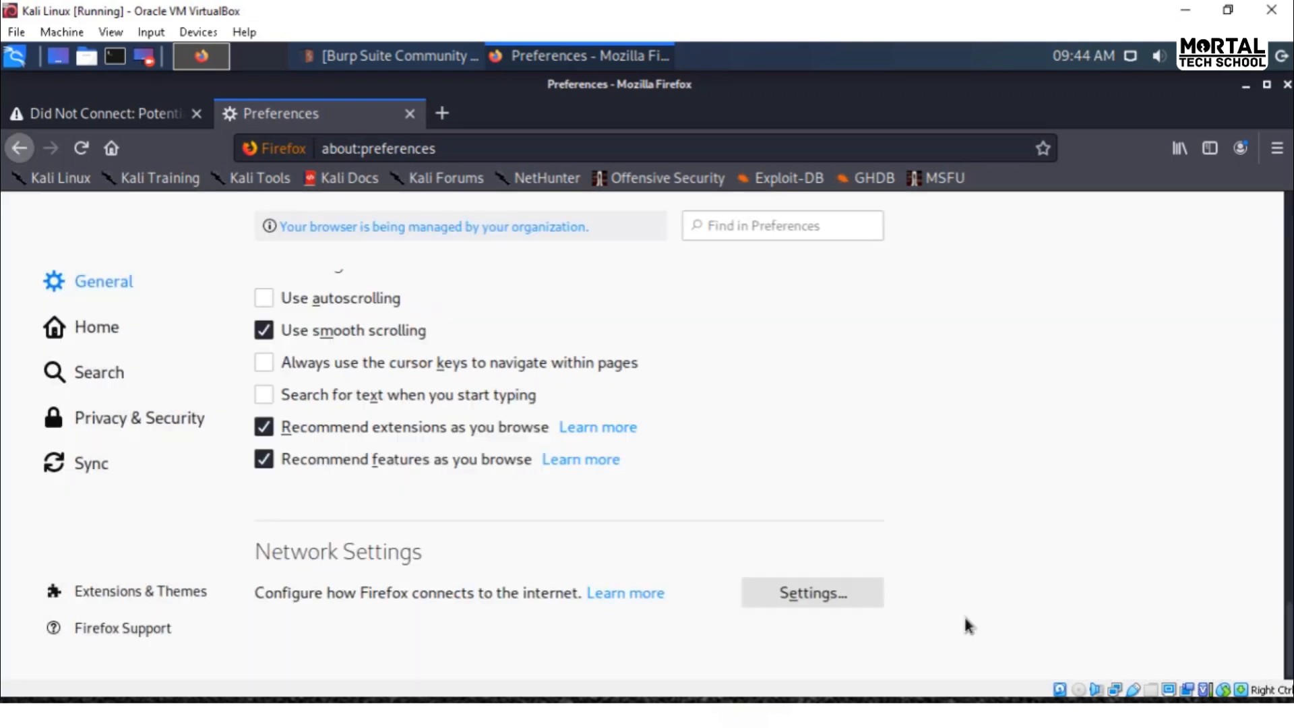
# Step: Reload the Kali Linux page and load the bookmarked Offensive Security site to check browsing without a proxy
pyautogui.click(157, 119)
pyautogui.press('F5')
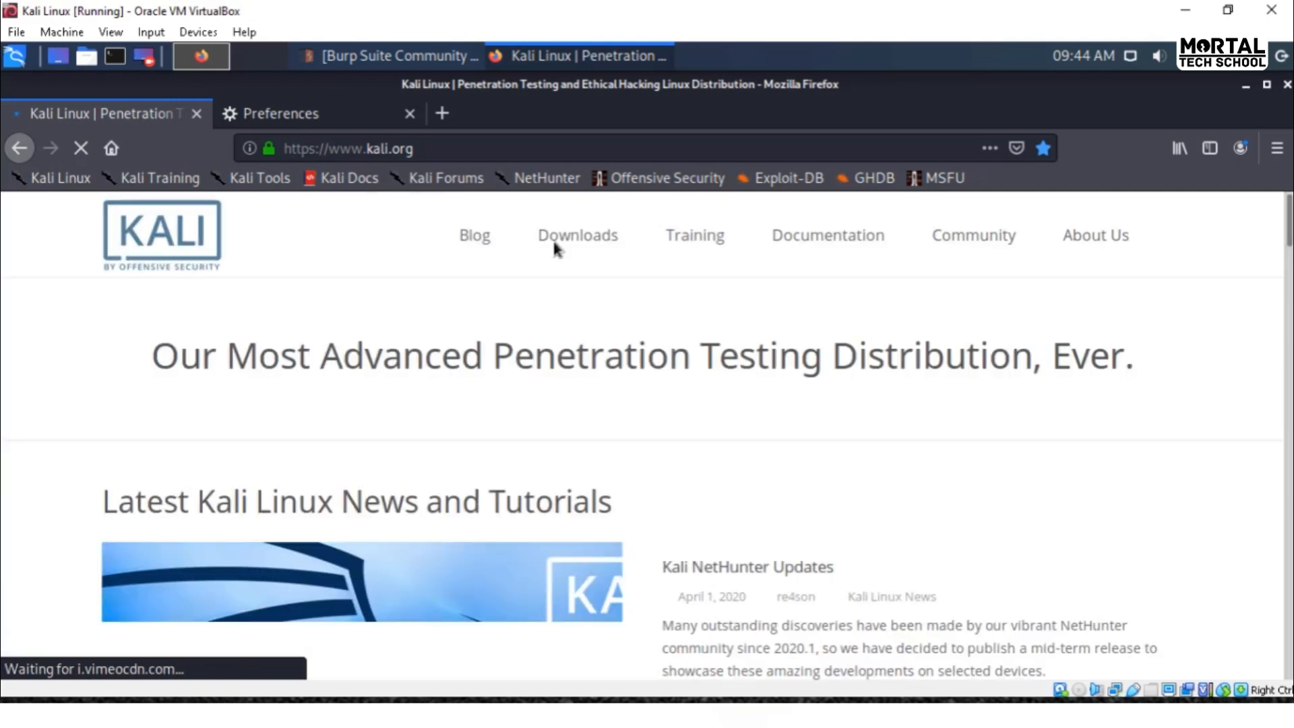
pyautogui.click(668, 179)
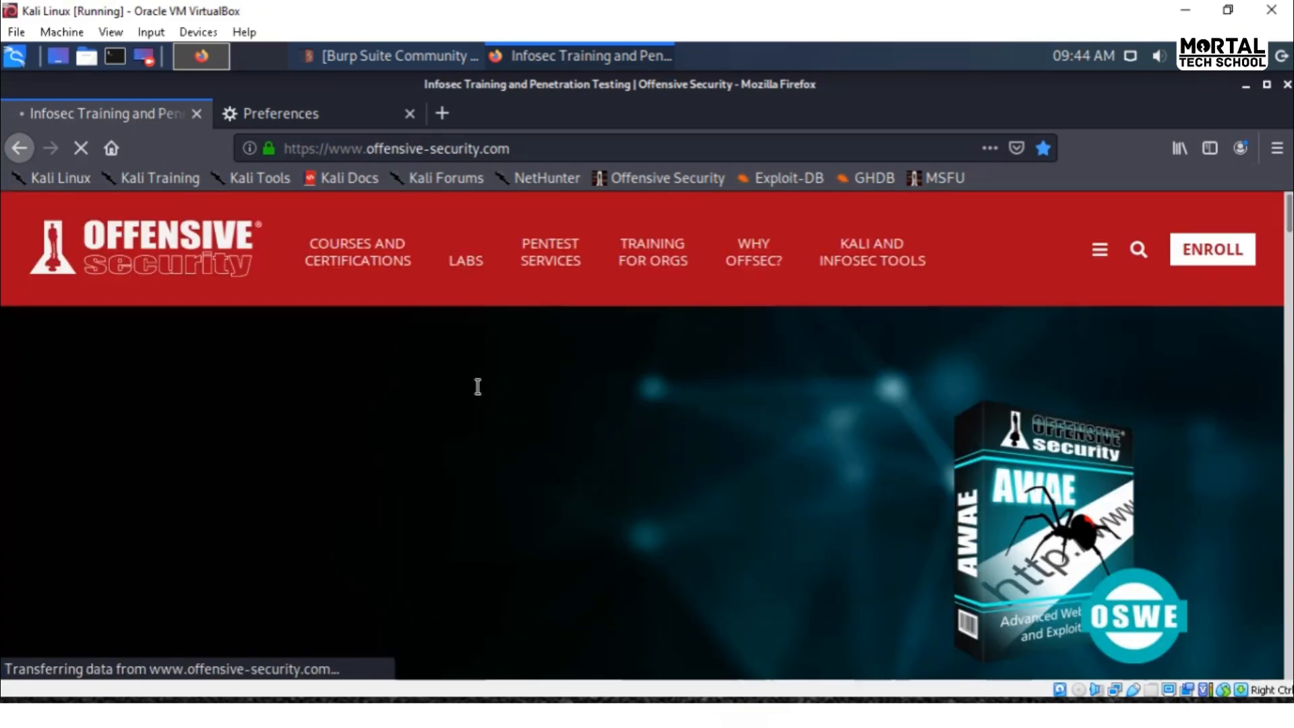
pyautogui.scroll(-9, 485, 364)
pyautogui.scroll(9, 486, 364)
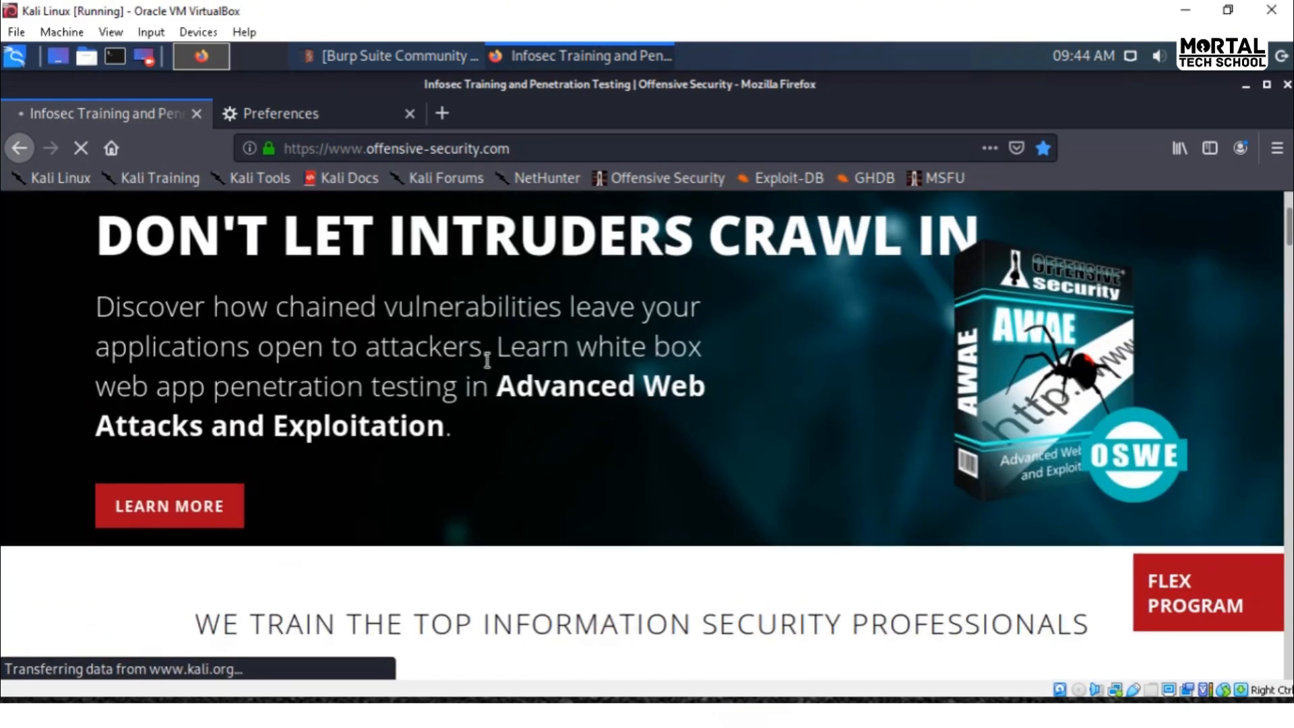
# Step: Reopen Firefox's connection settings and choose manual proxy configuration with HTTP proxy 127.0.0.1
pyautogui.click(353, 101)
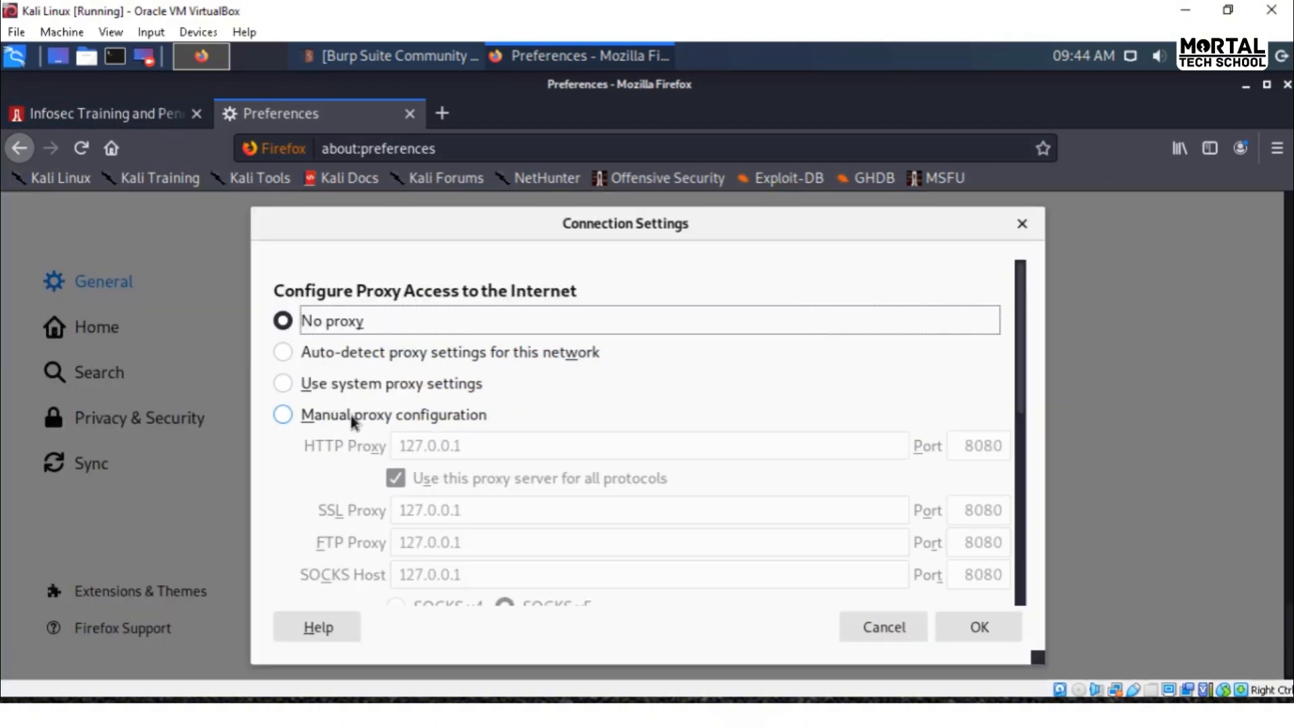
pyautogui.click(352, 416)
pyautogui.click(423, 448)
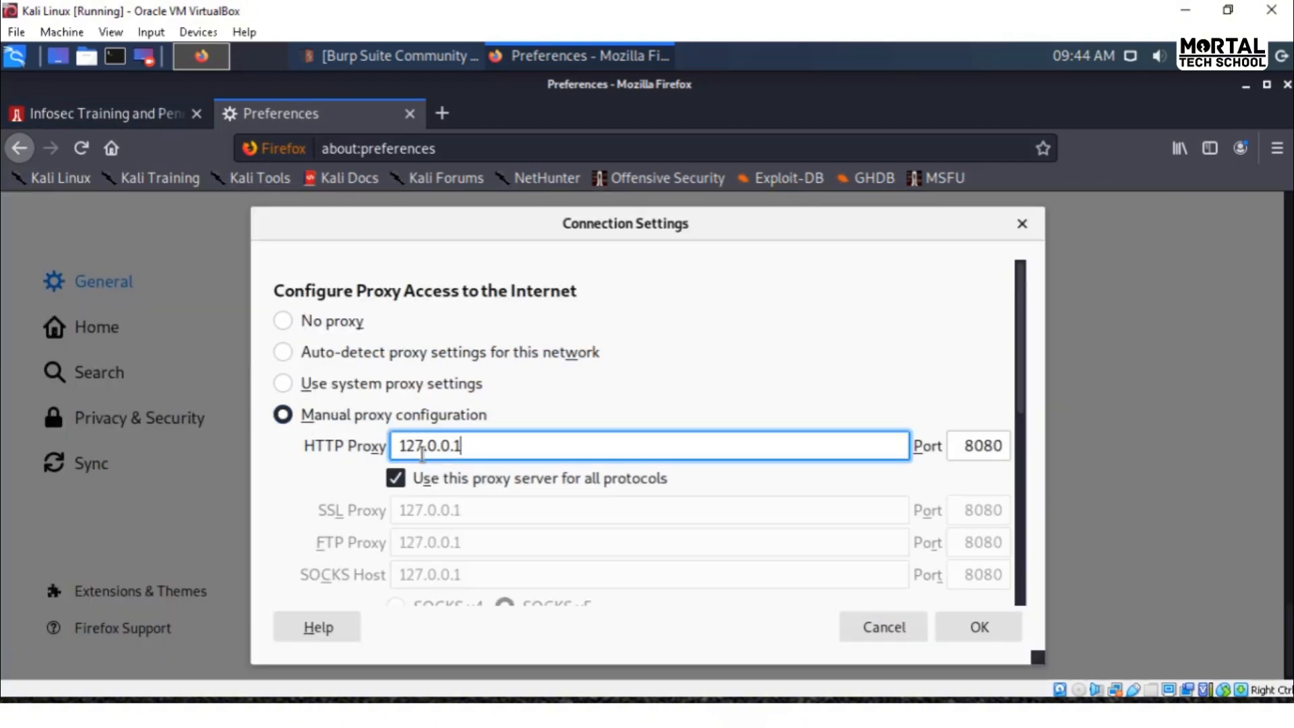
pyautogui.moveTo(398, 445); pyautogui.dragTo(463, 429)
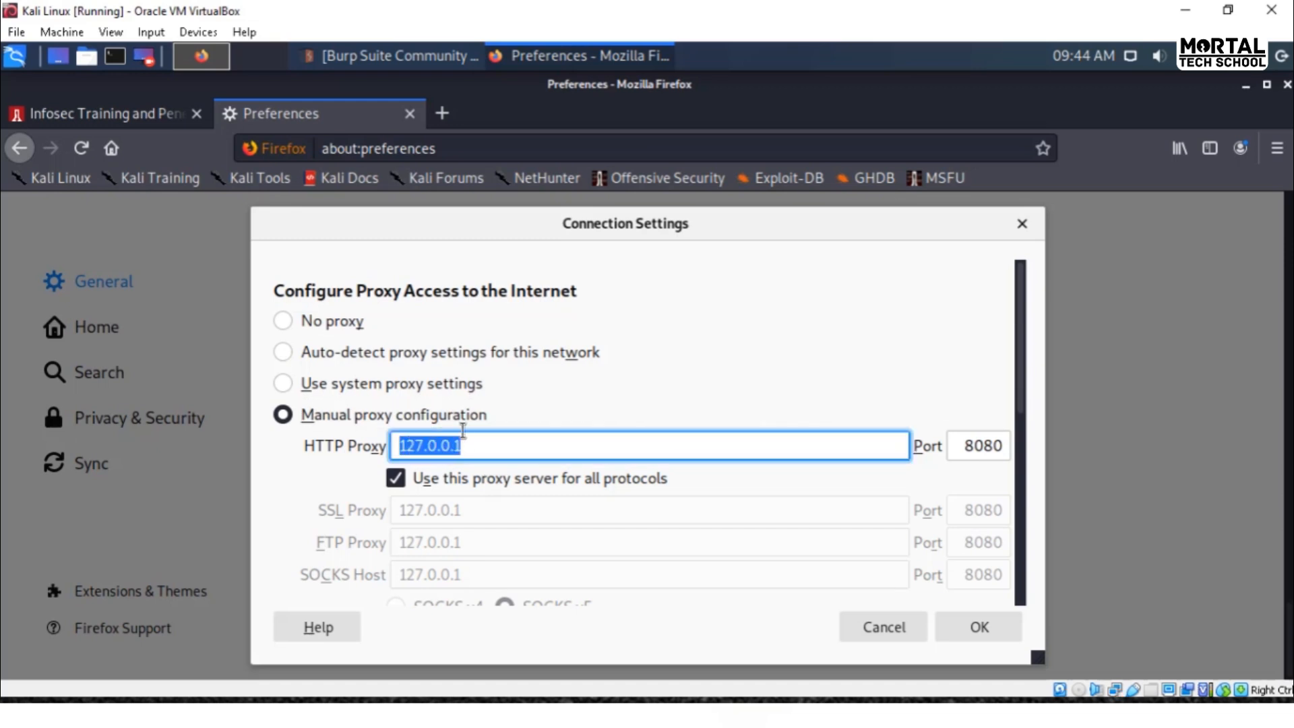
# Step: Switch to Burp Suite to compare its proxy listener address and port with Firefox's settings, and return to Firefox
pyautogui.click(448, 56)
pyautogui.click(275, 157)
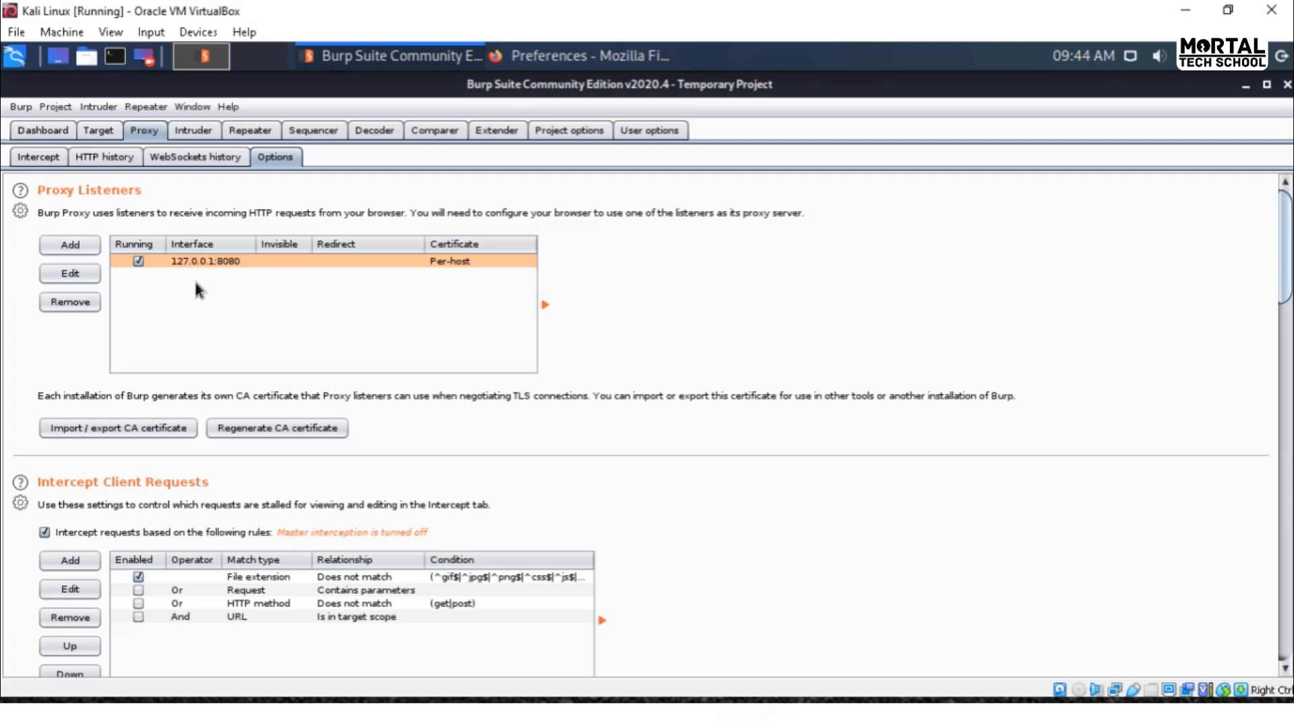
pyautogui.click(580, 57)
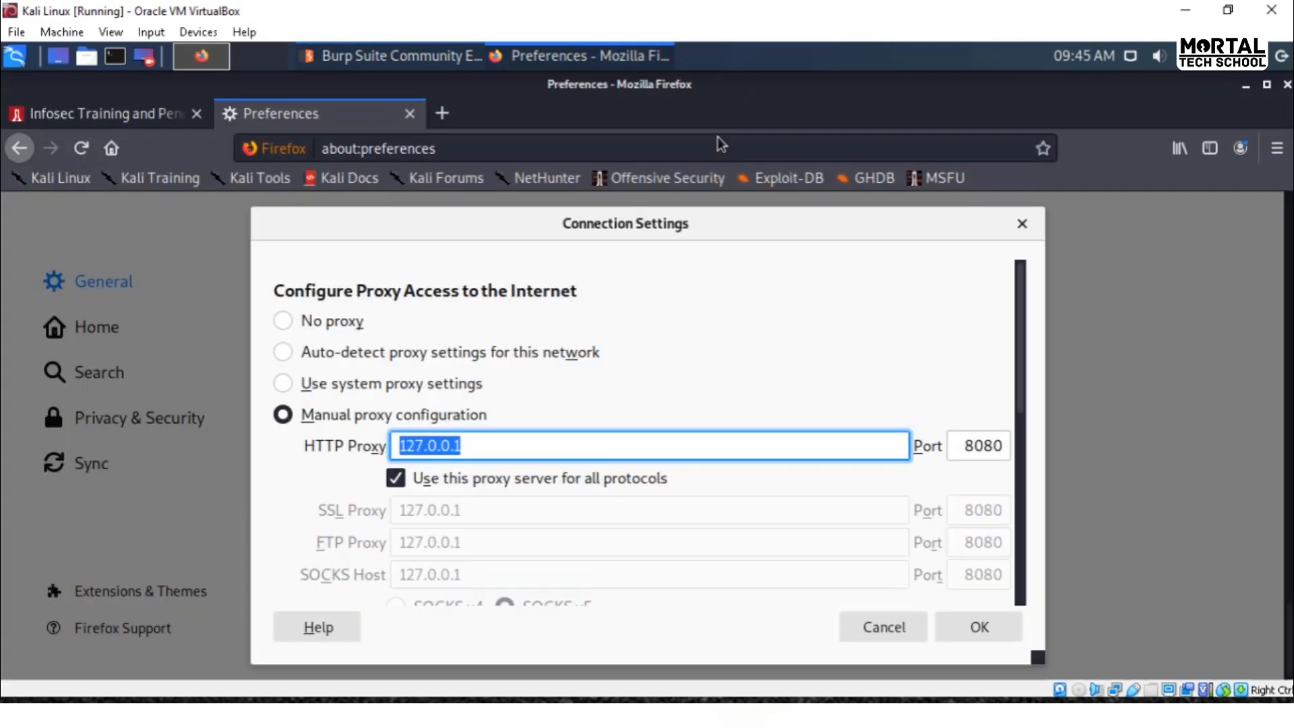
# Step: Keep port 8080, use this proxy server for all protocols and save the connection settings
pyautogui.moveTo(969, 454); pyautogui.dragTo(1031, 438)
pyautogui.click(630, 479)
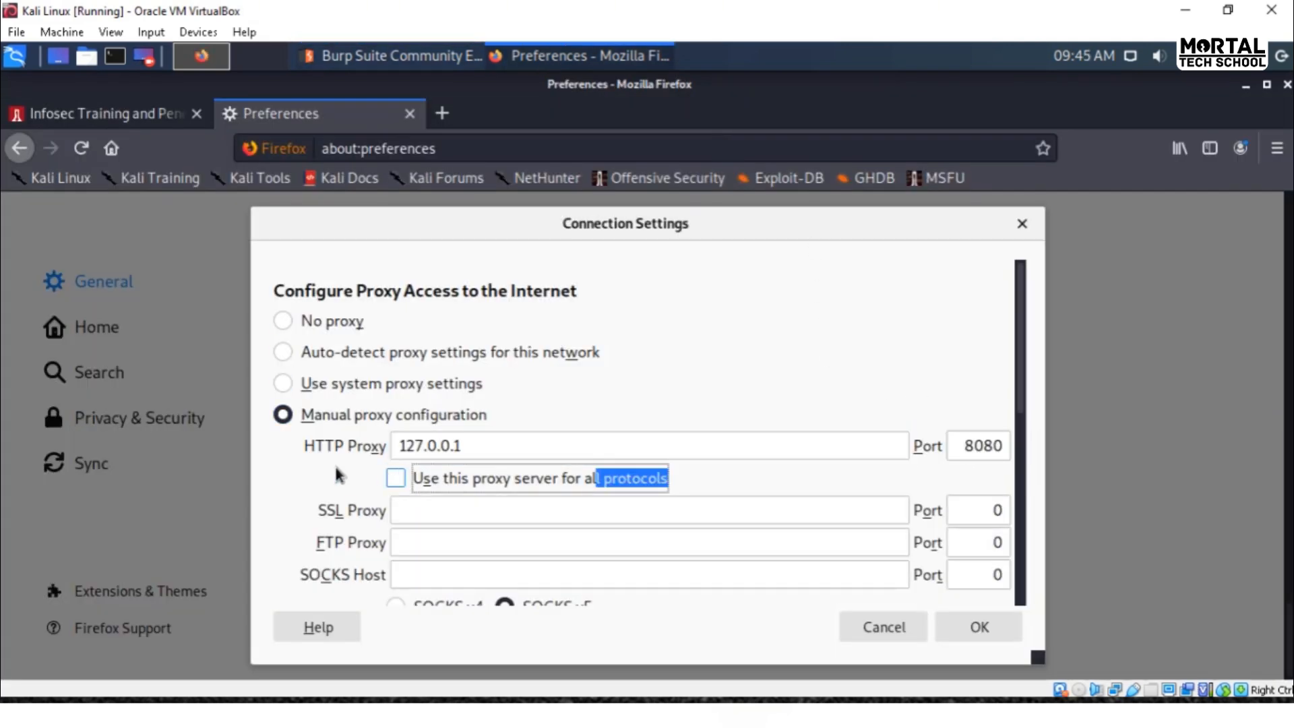
pyautogui.click(396, 478)
pyautogui.scroll(-5, 529, 583)
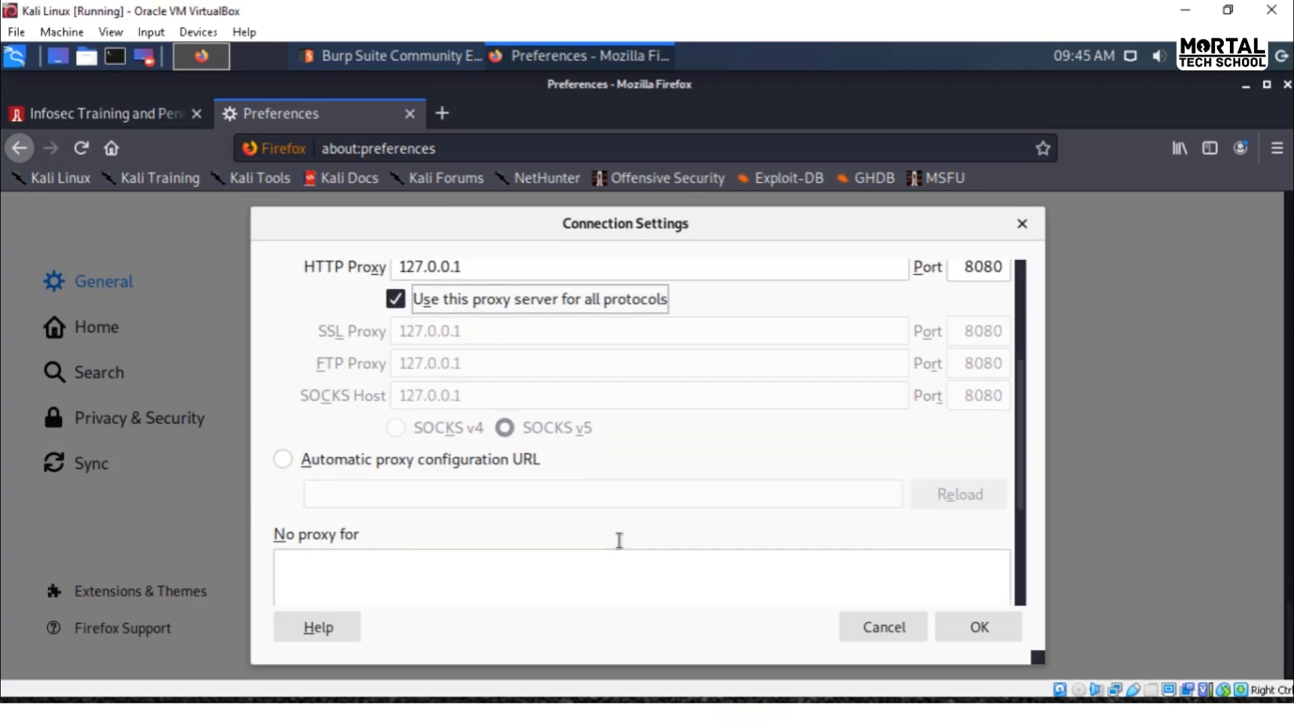
pyautogui.click(981, 637)
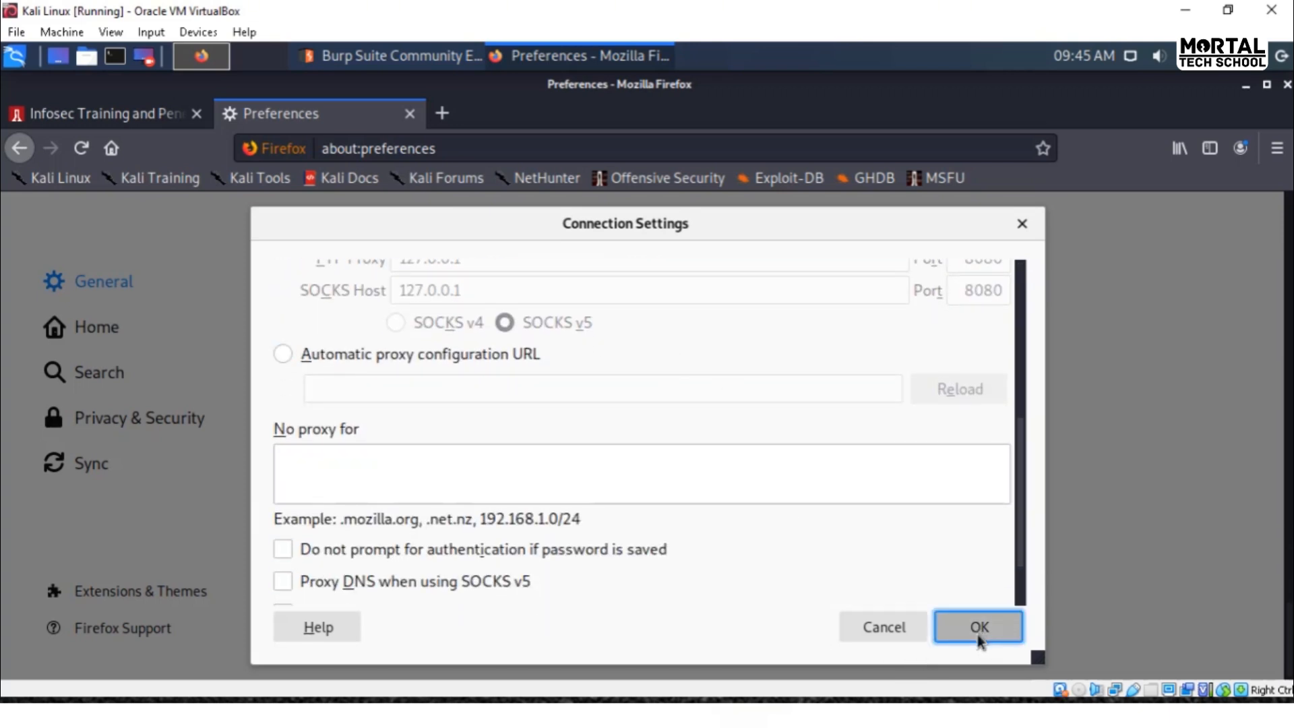
# Step: Close the preferences and reload the Offensive Security site to check browsing through the proxy
pyautogui.scroll(15, 760, 389)
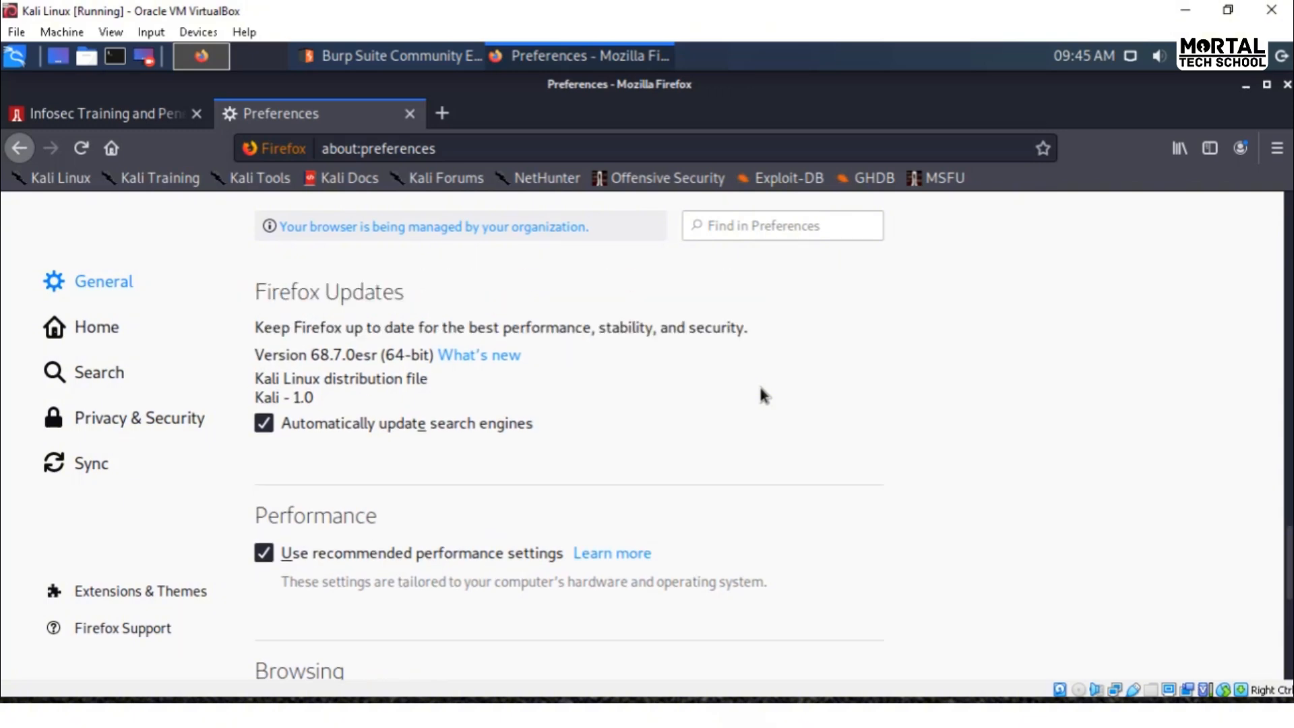
pyautogui.scroll(5, 740, 393)
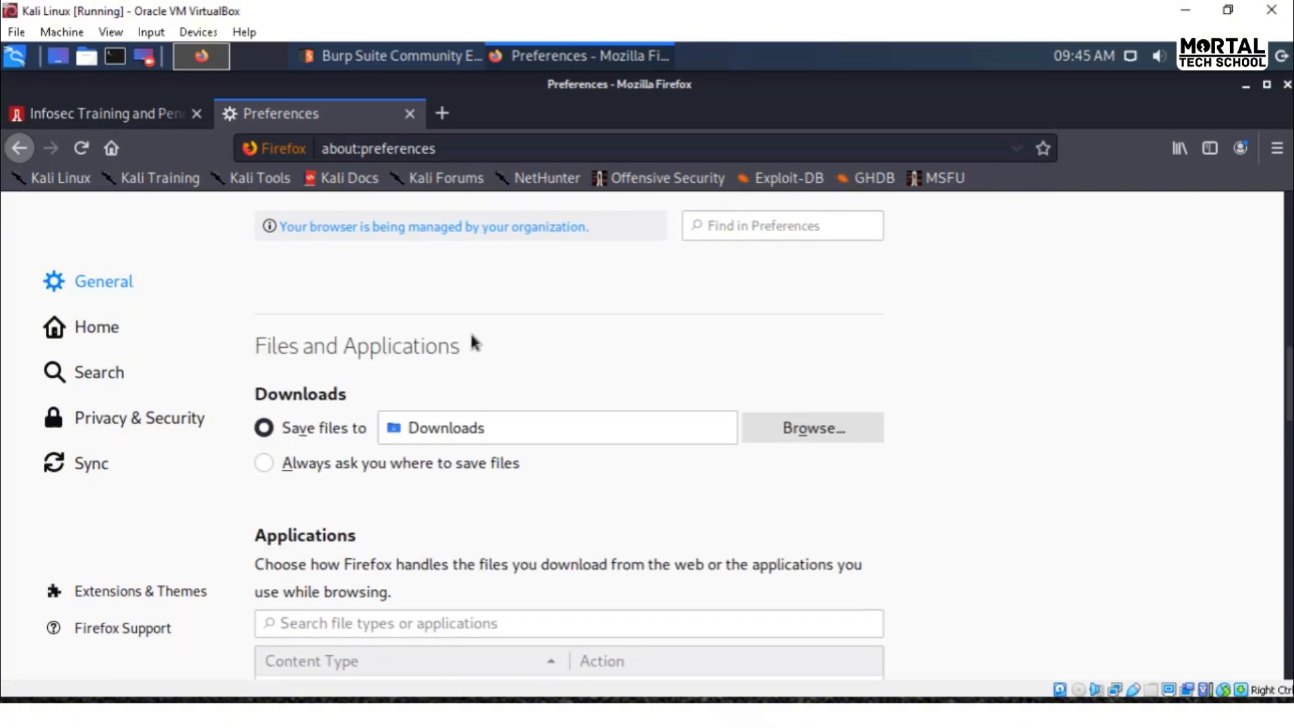
pyautogui.click(410, 114)
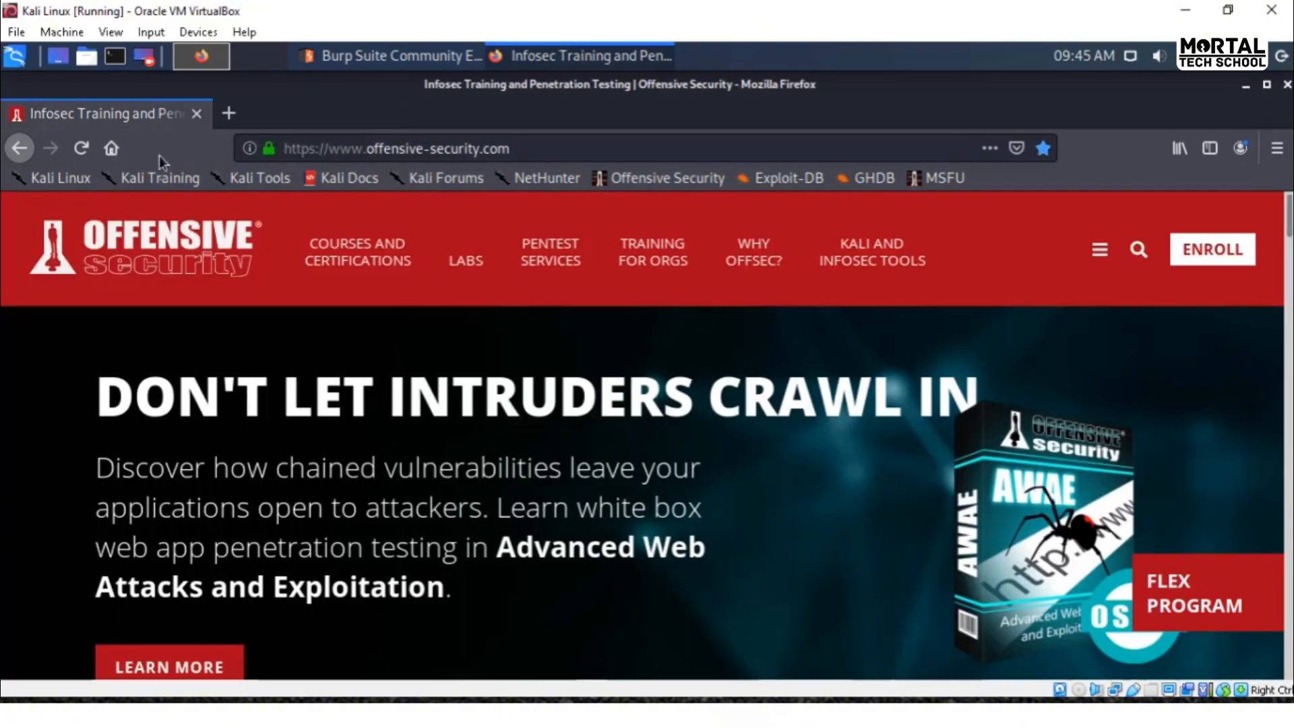
pyautogui.click(82, 147)
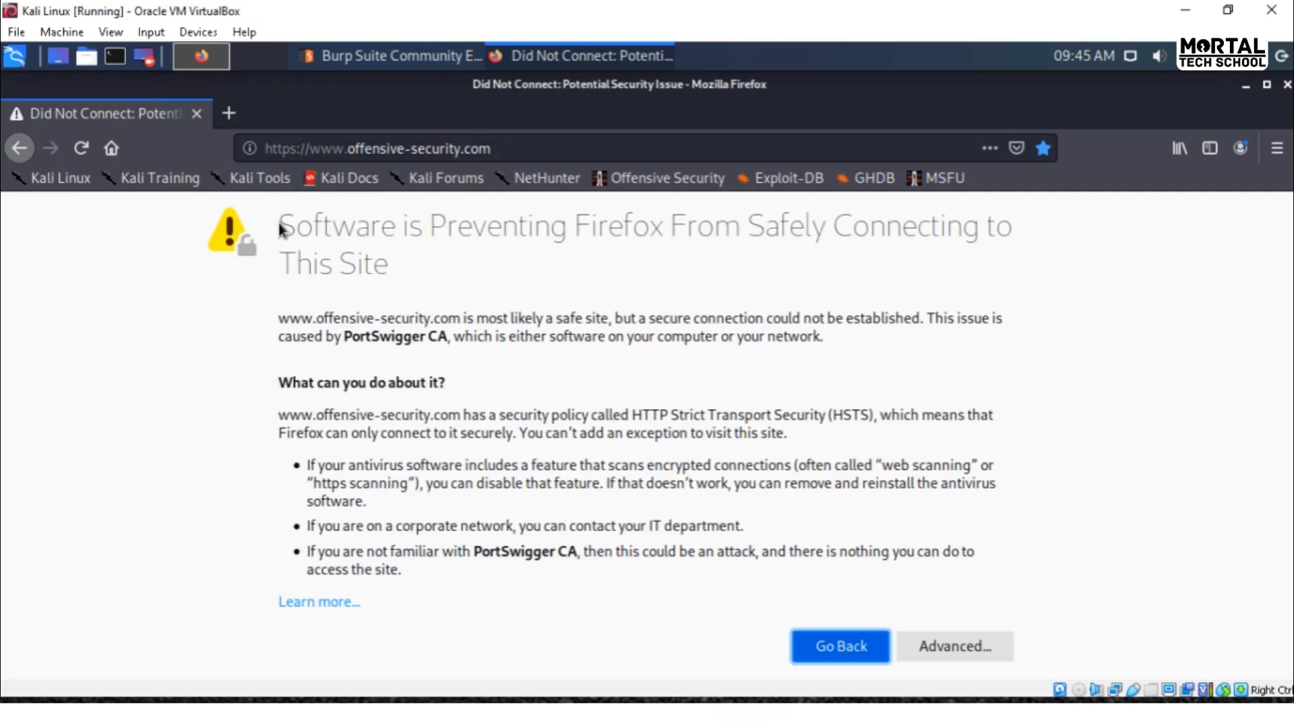
pyautogui.moveTo(280, 229); pyautogui.dragTo(420, 270)
pyautogui.click(421, 269)
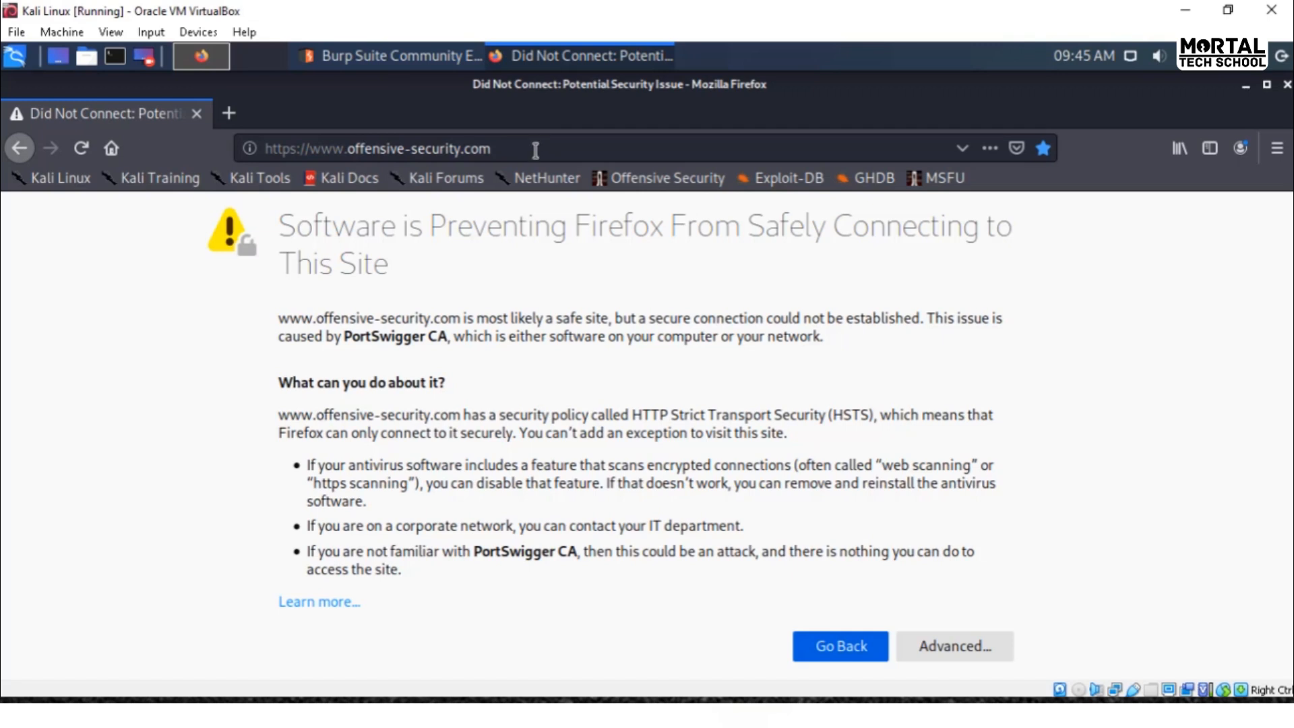
pyautogui.moveTo(535, 151); pyautogui.dragTo(264, 149)
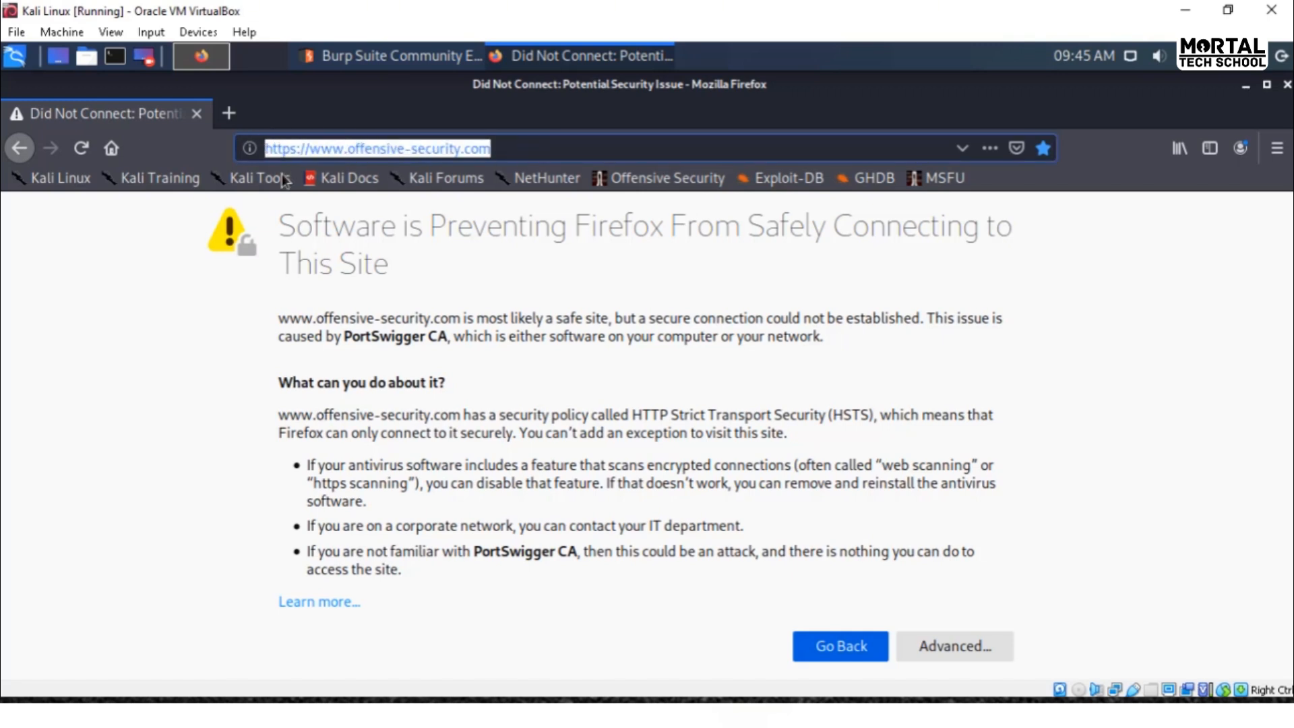
pyautogui.write('http')
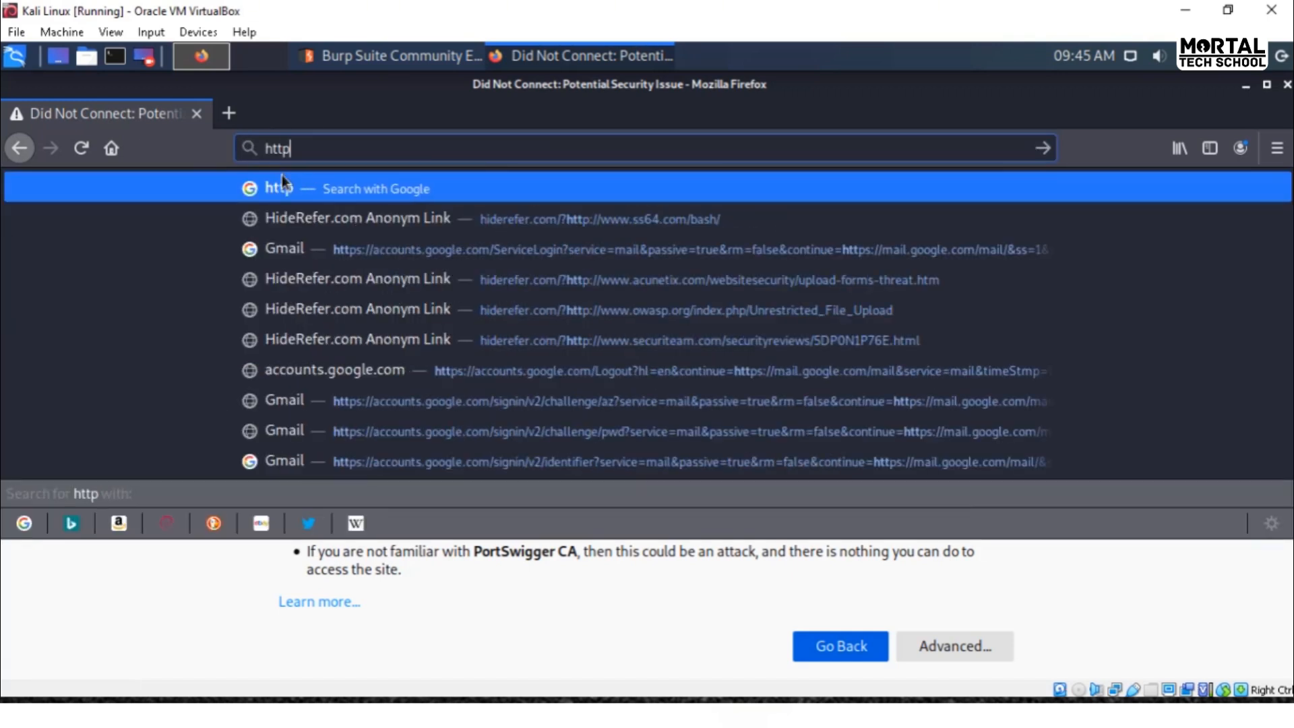
pyautogui.write('://burp')
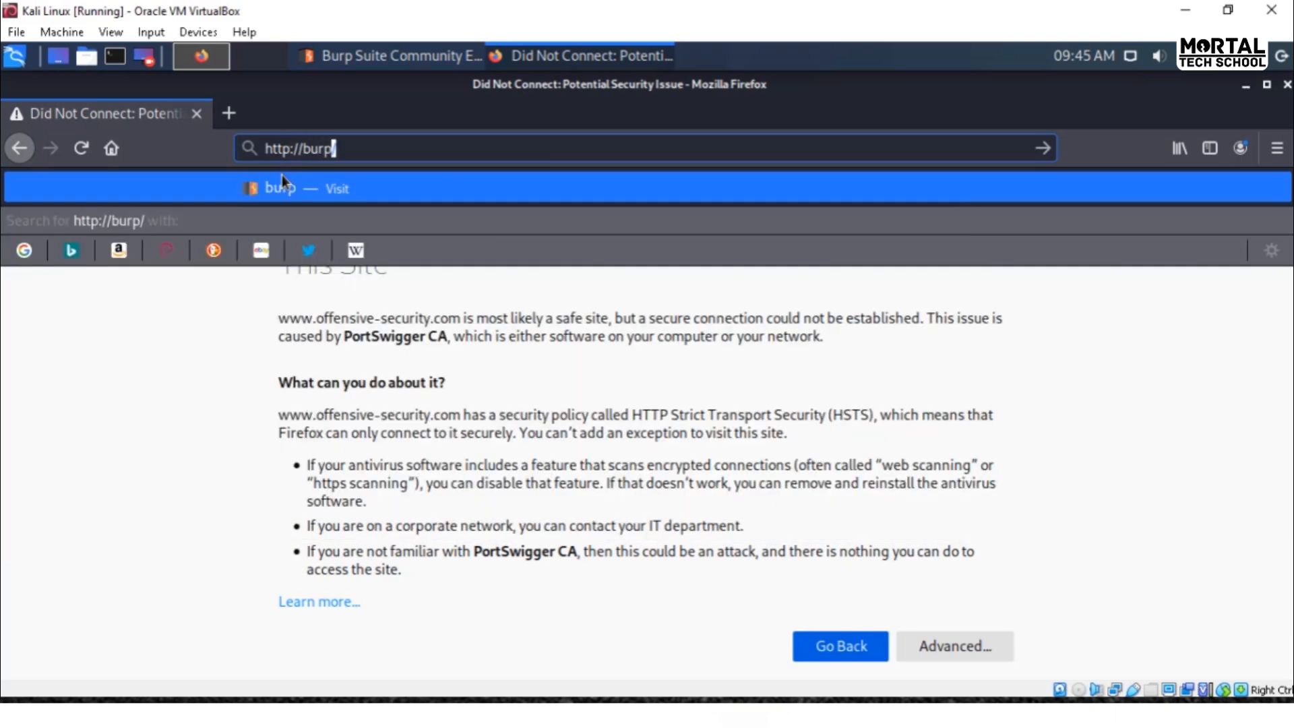
pyautogui.press('Return')
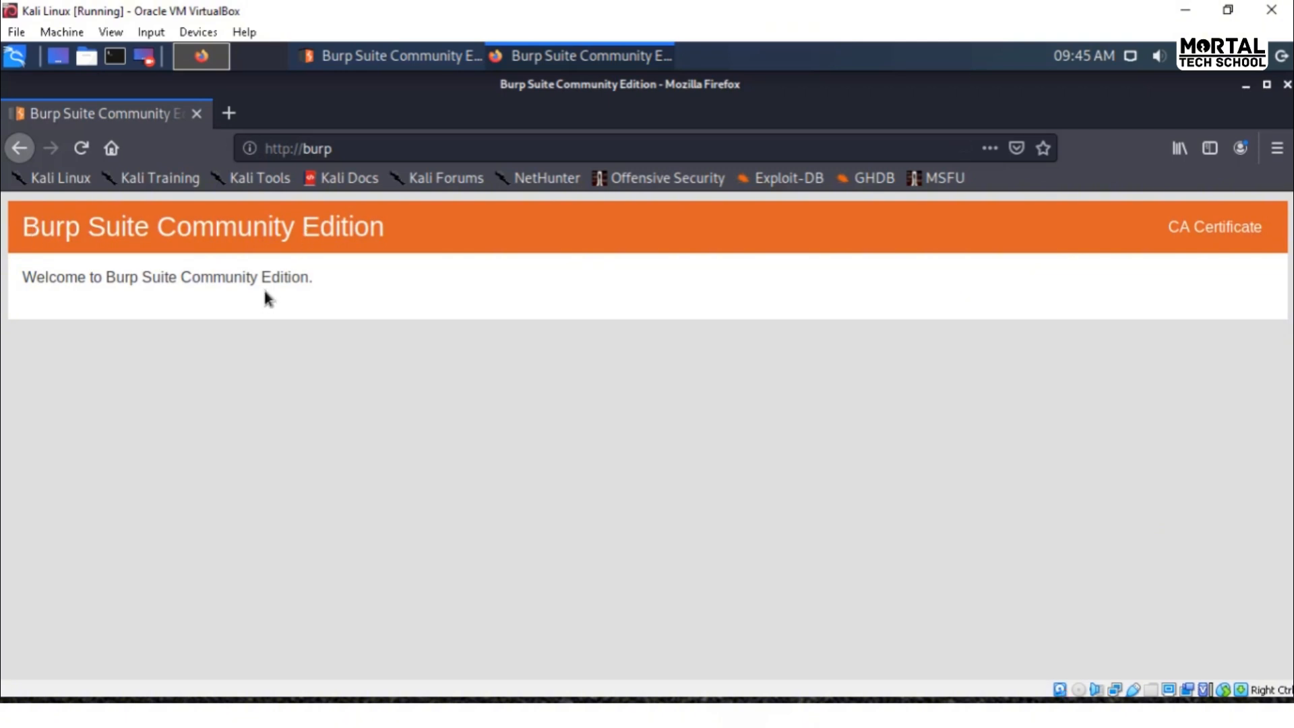
pyautogui.click(1192, 228)
pyautogui.click(488, 420)
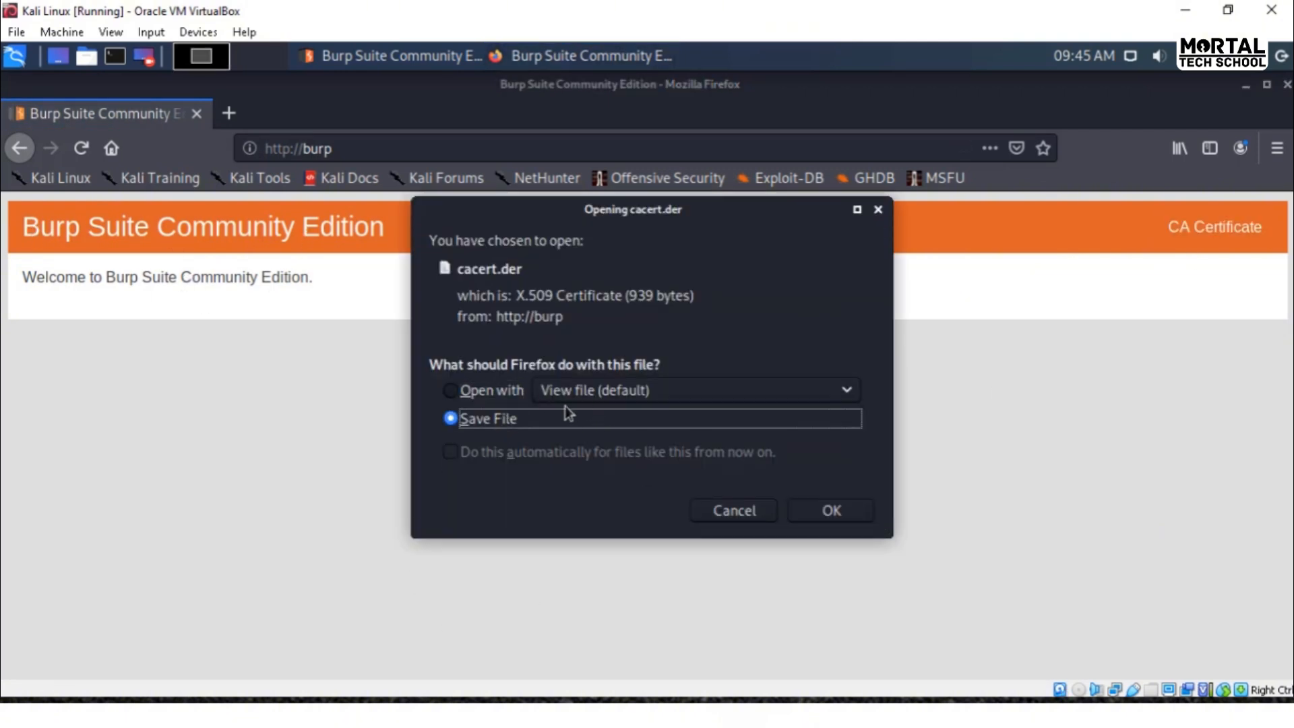
pyautogui.click(831, 512)
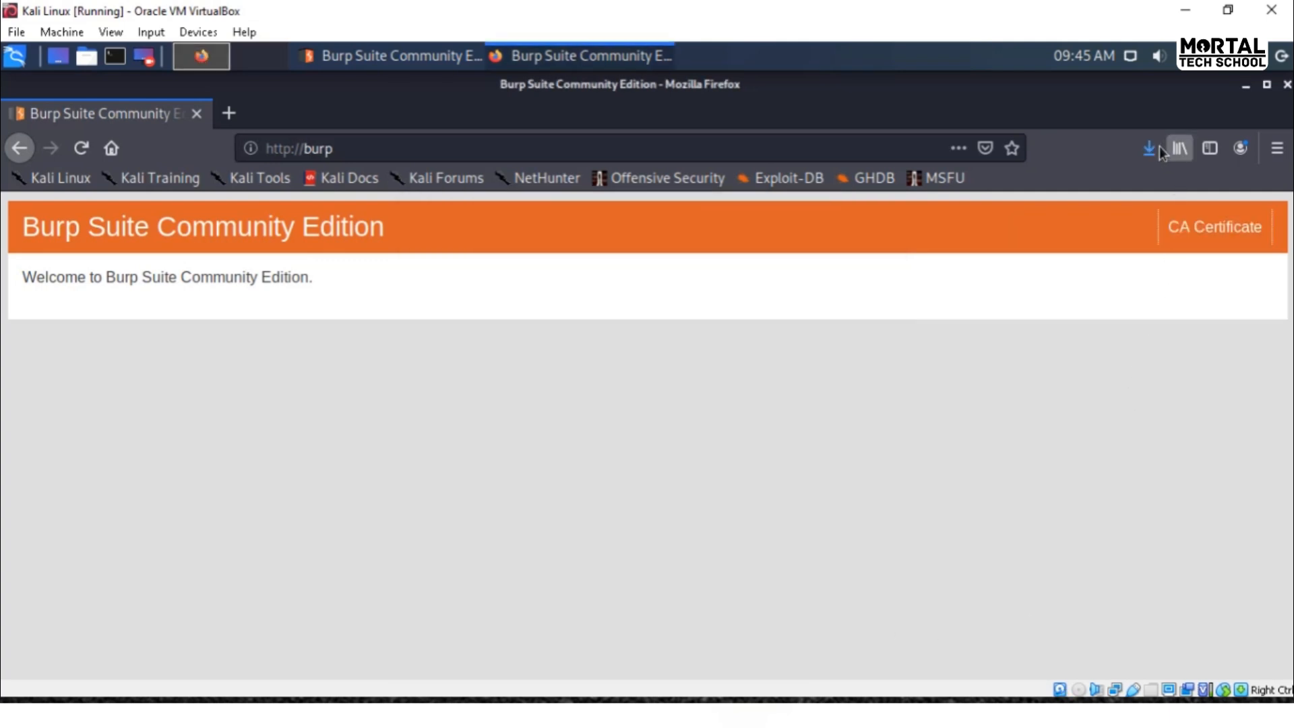
# Step: Minimize the open windows and look in the home directory's Downloads folder for the saved cacert.der
pyautogui.click(856, 351)
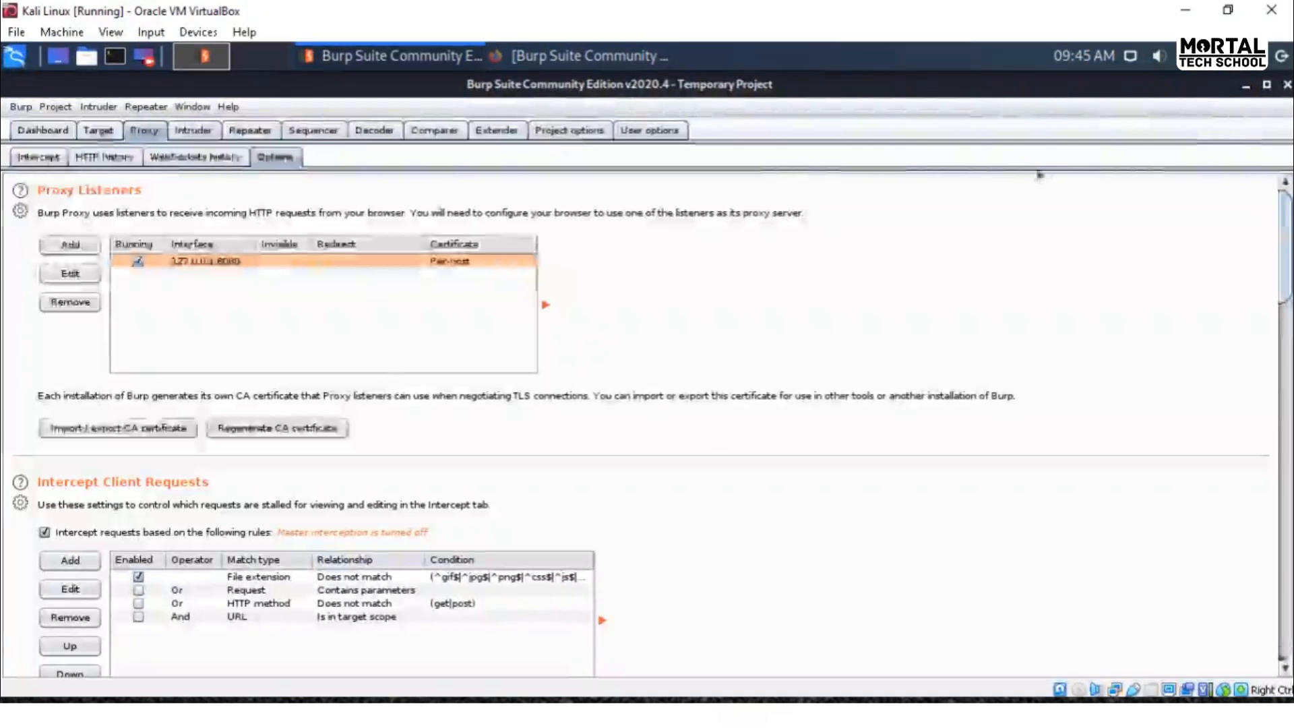
pyautogui.click(1247, 86)
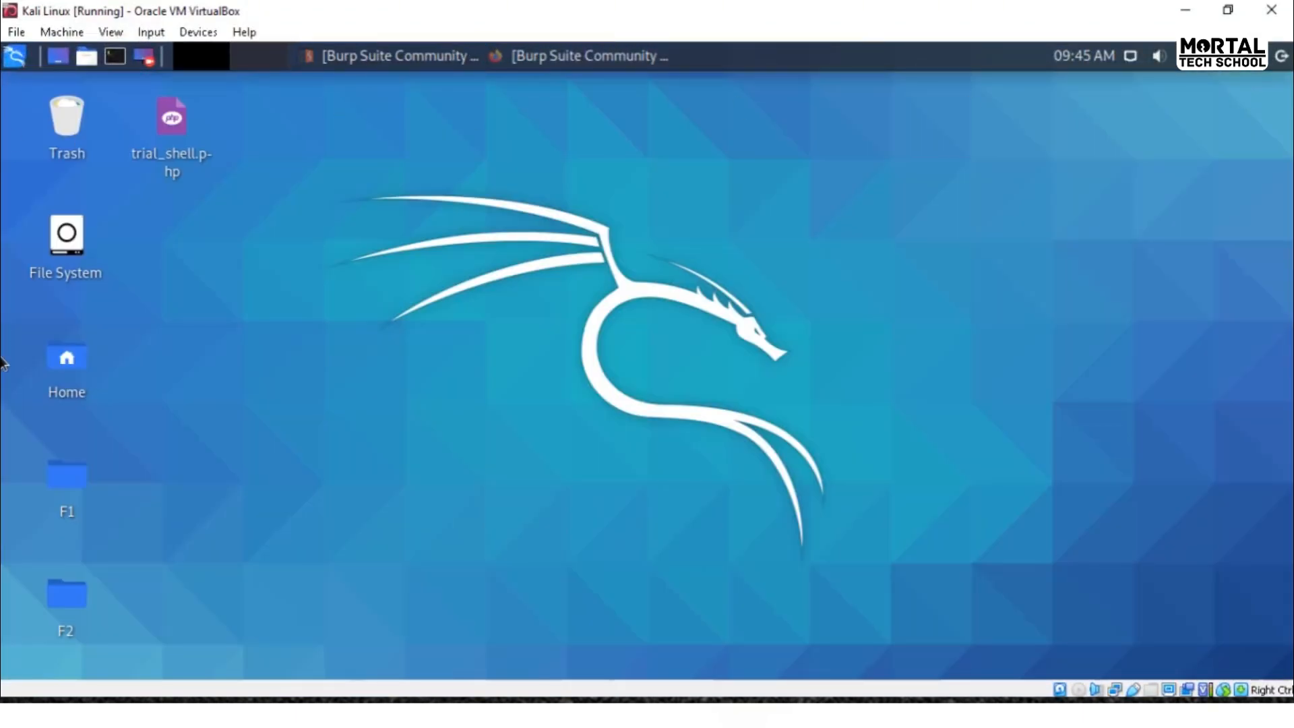
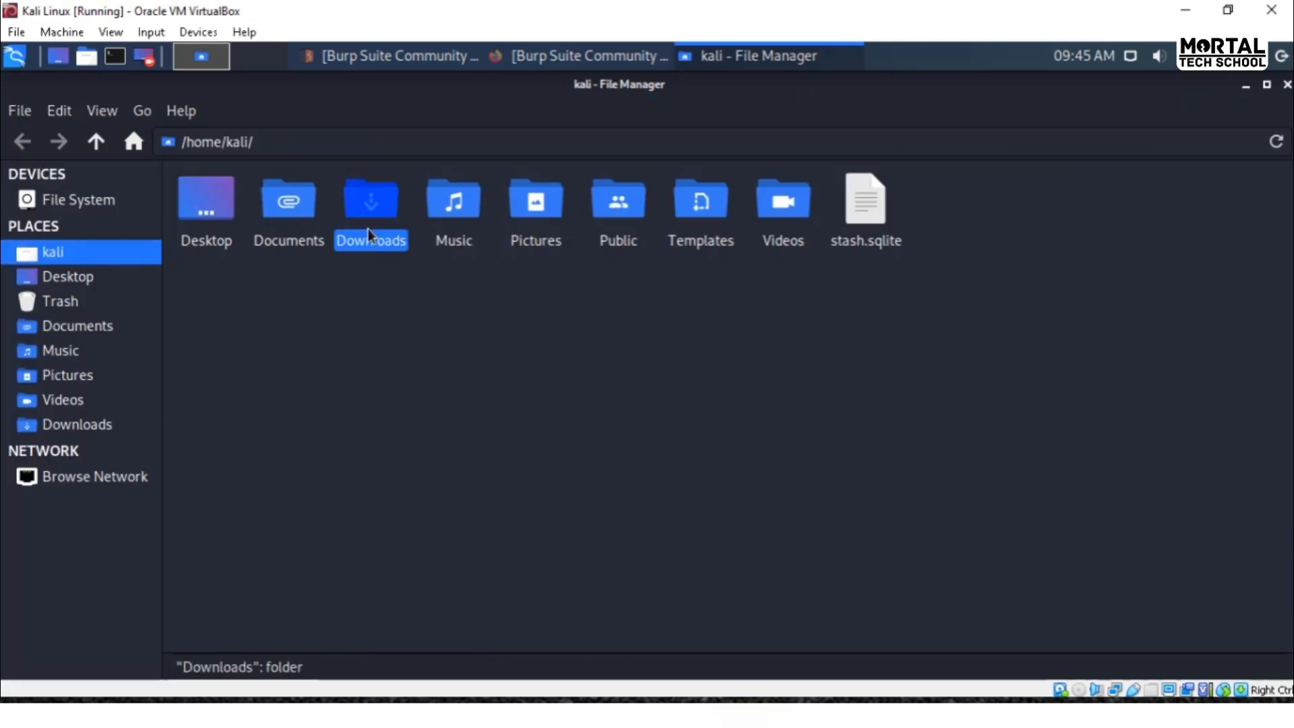
pyautogui.doubleClick(370, 236)
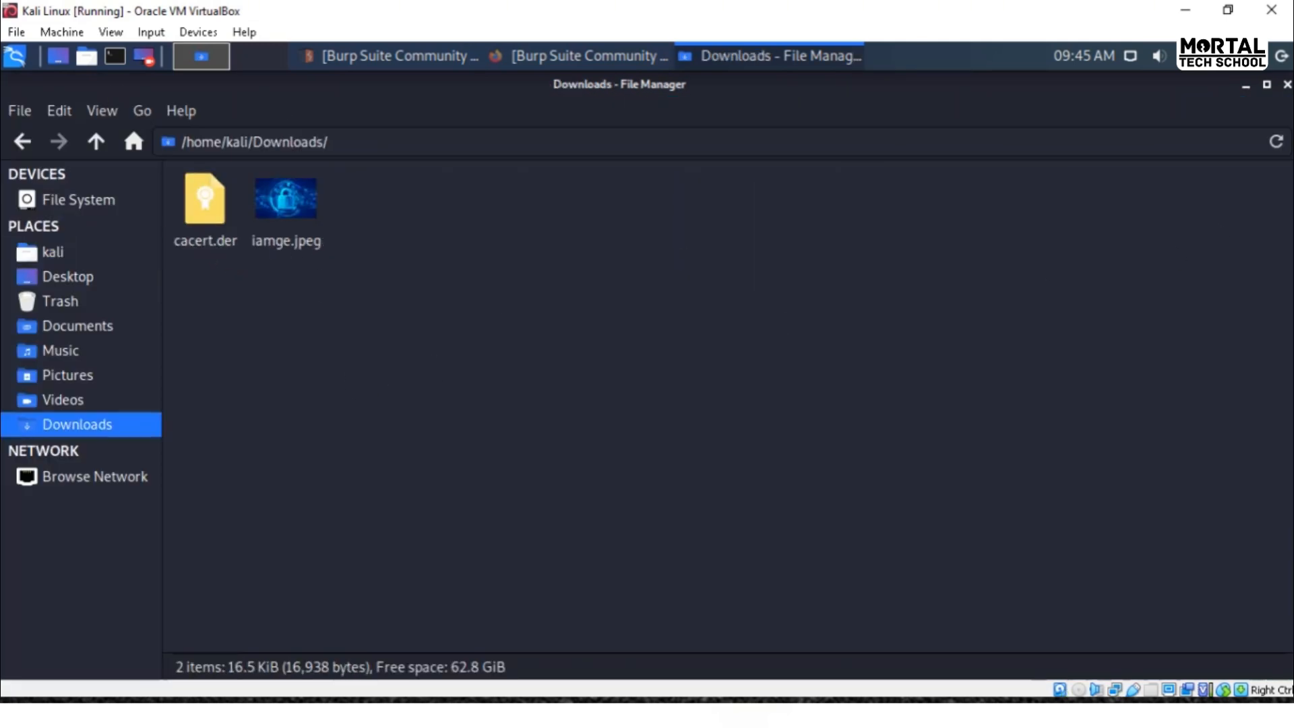
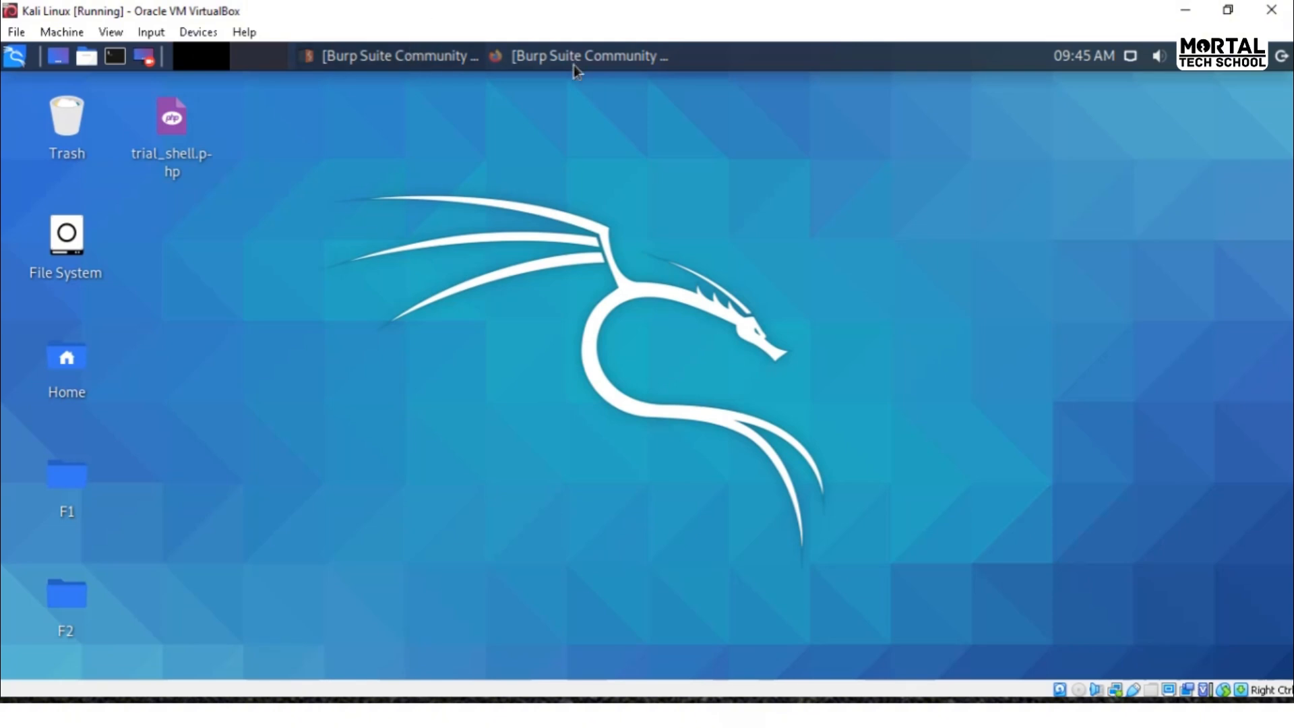
# Step: Return to Firefox and open the Privacy & Security section of its preferences
pyautogui.click(573, 62)
pyautogui.click(1276, 150)
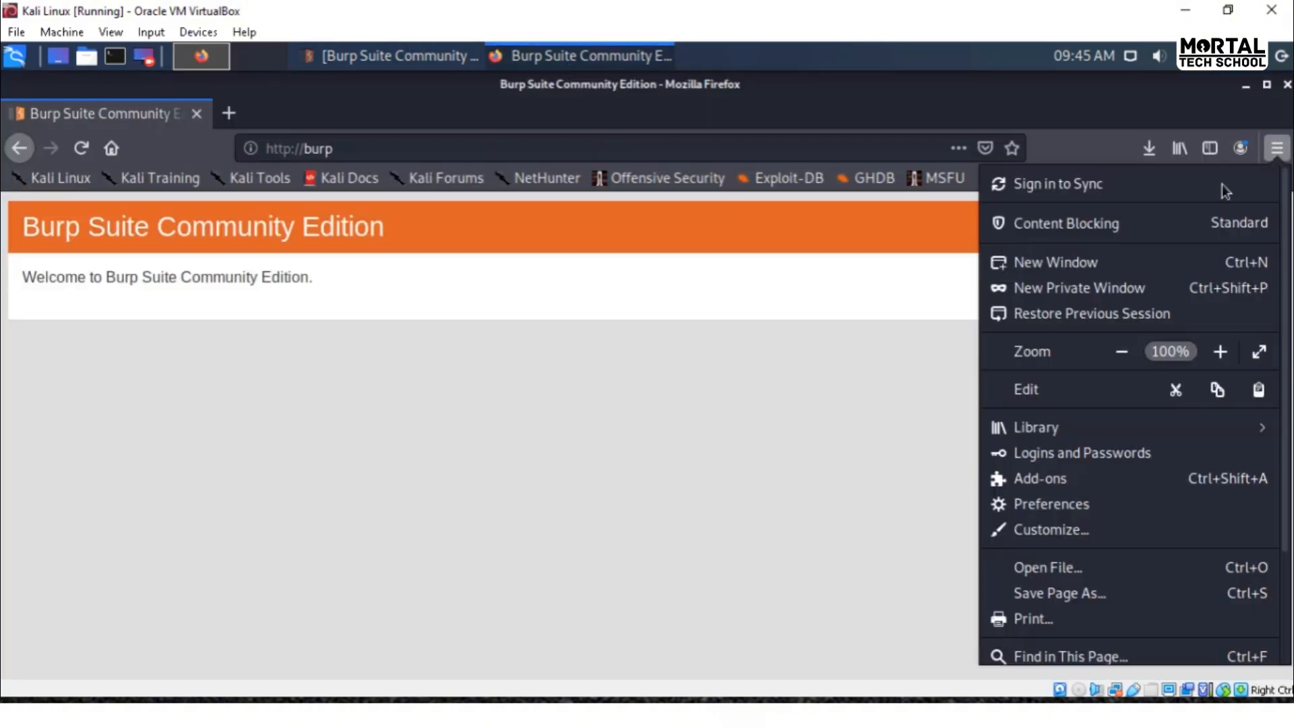
pyautogui.scroll(-3, 1055, 472)
pyautogui.click(1061, 383)
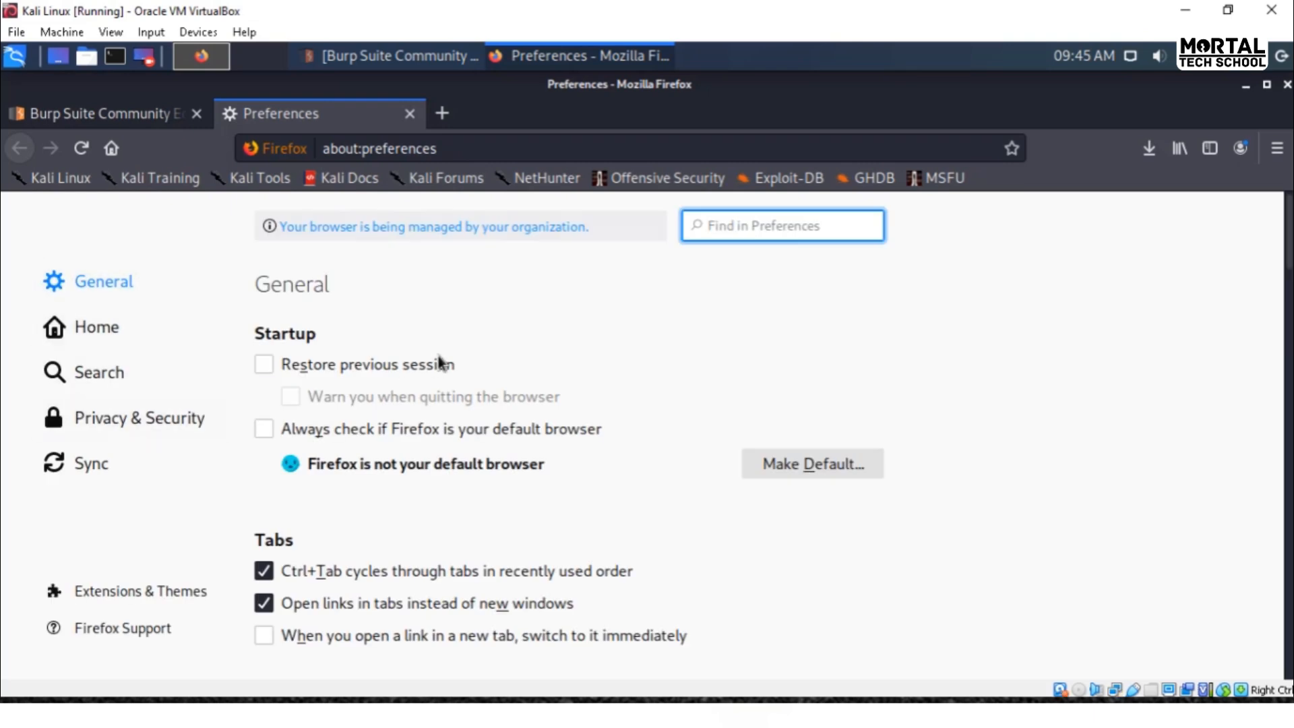
pyautogui.scroll(-3, 440, 364)
pyautogui.click(120, 427)
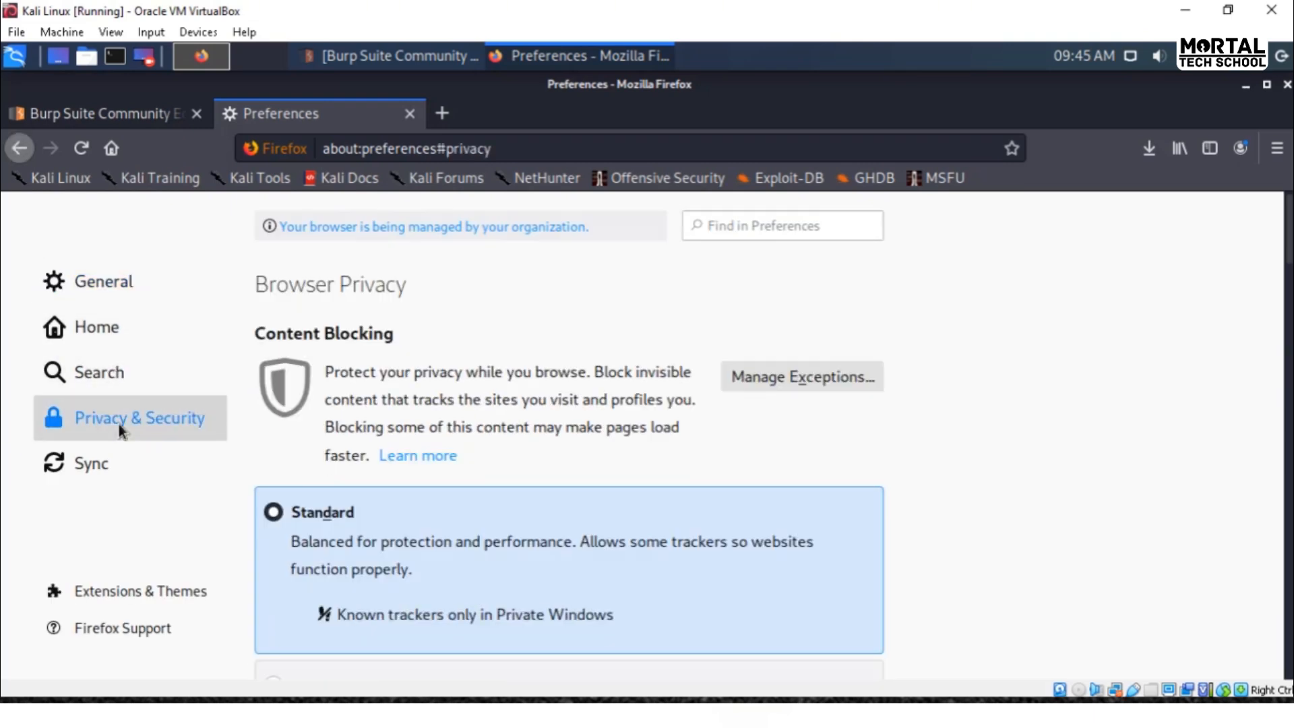
# Step: Find the Certificates settings at the end of Privacy & Security and open the Certificate Manager
pyautogui.scroll(-10, 573, 415)
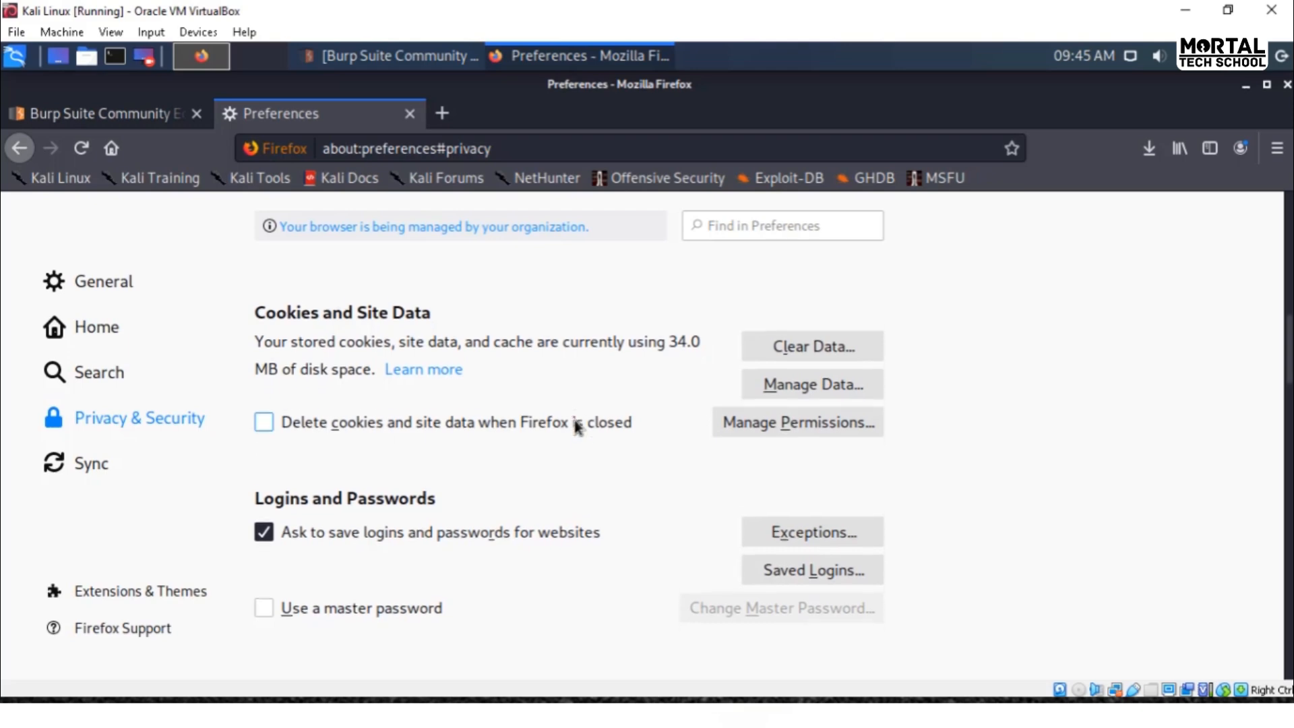
pyautogui.scroll(-15, 576, 426)
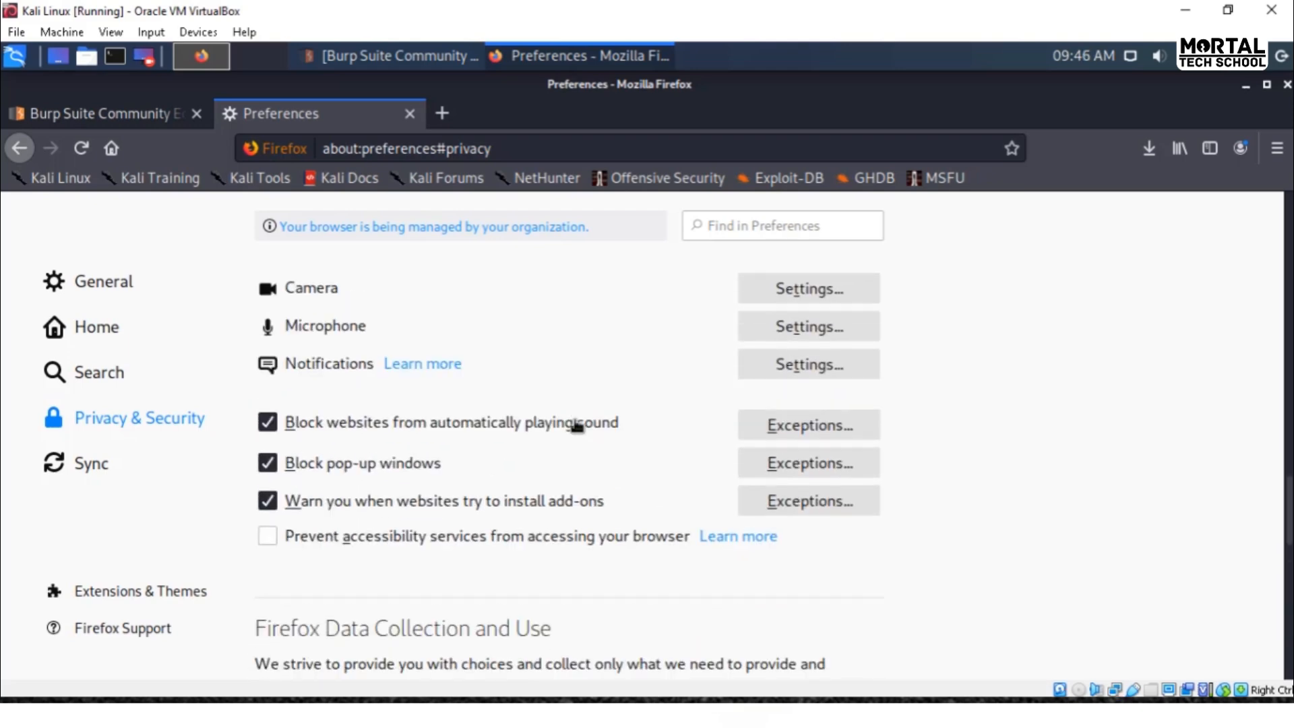
pyautogui.scroll(-10, 577, 426)
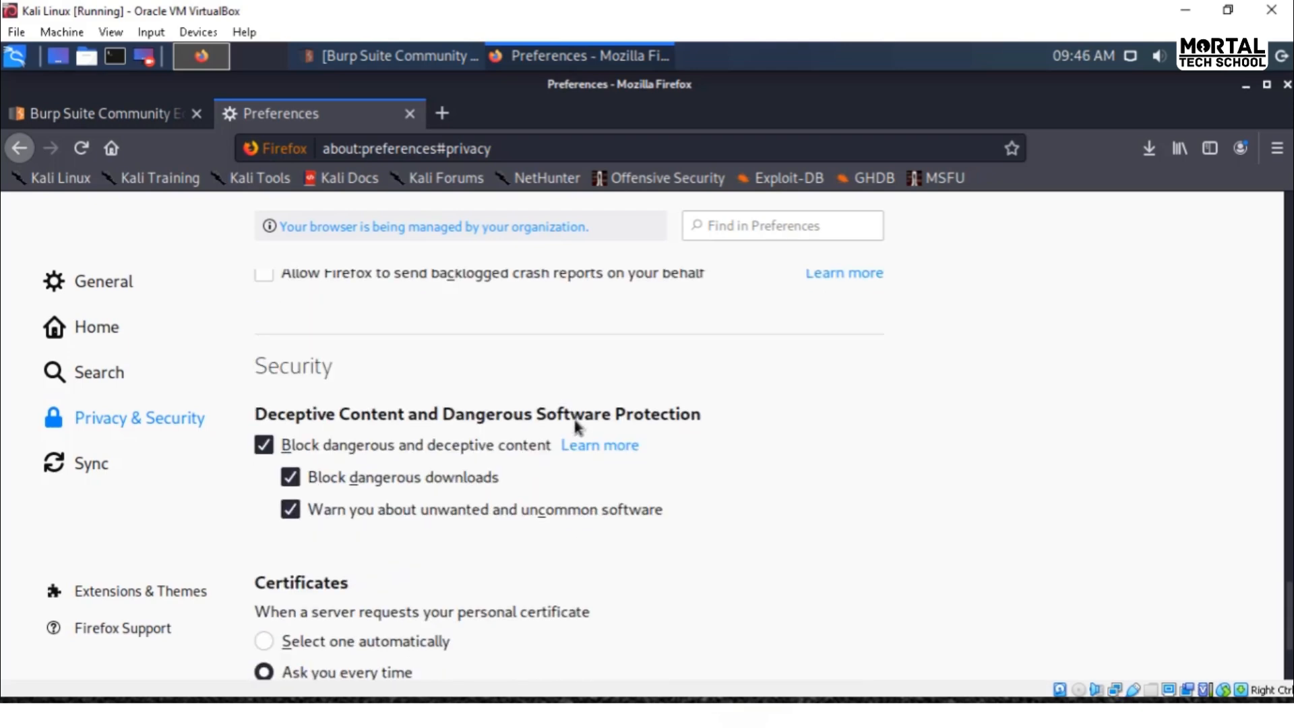
pyautogui.scroll(-4, 574, 424)
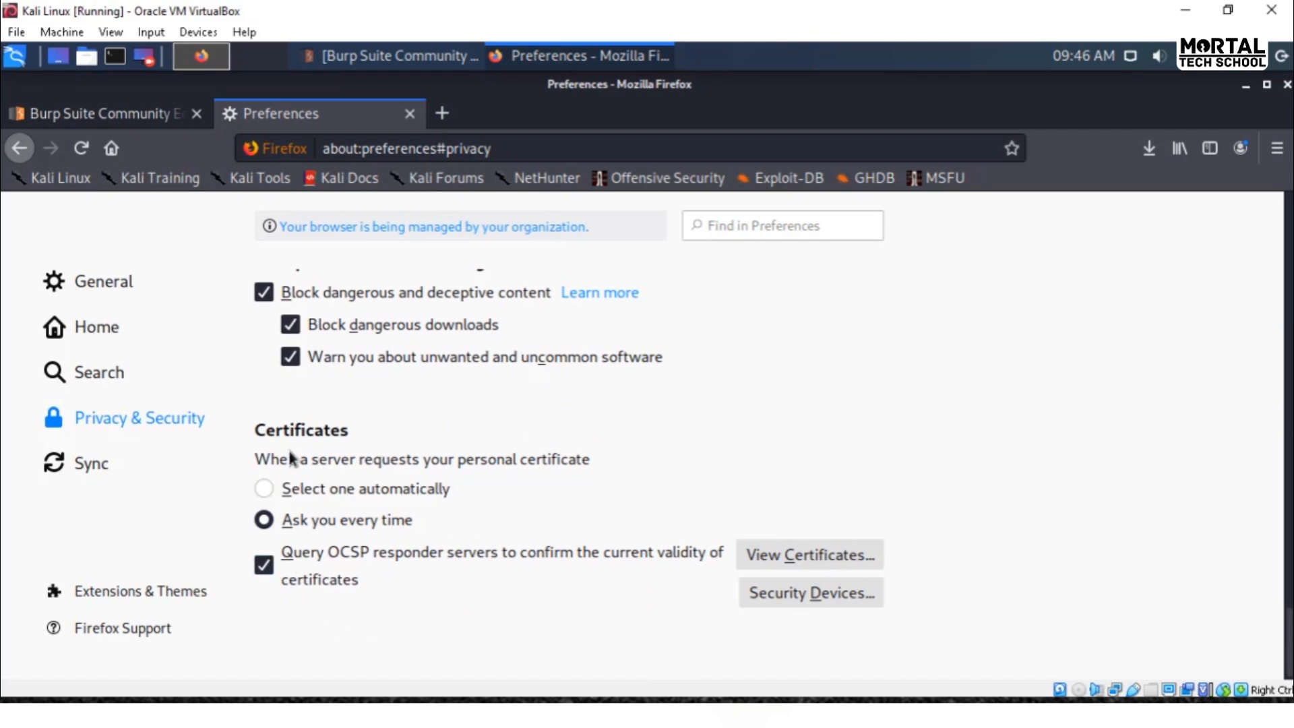
pyautogui.click(802, 565)
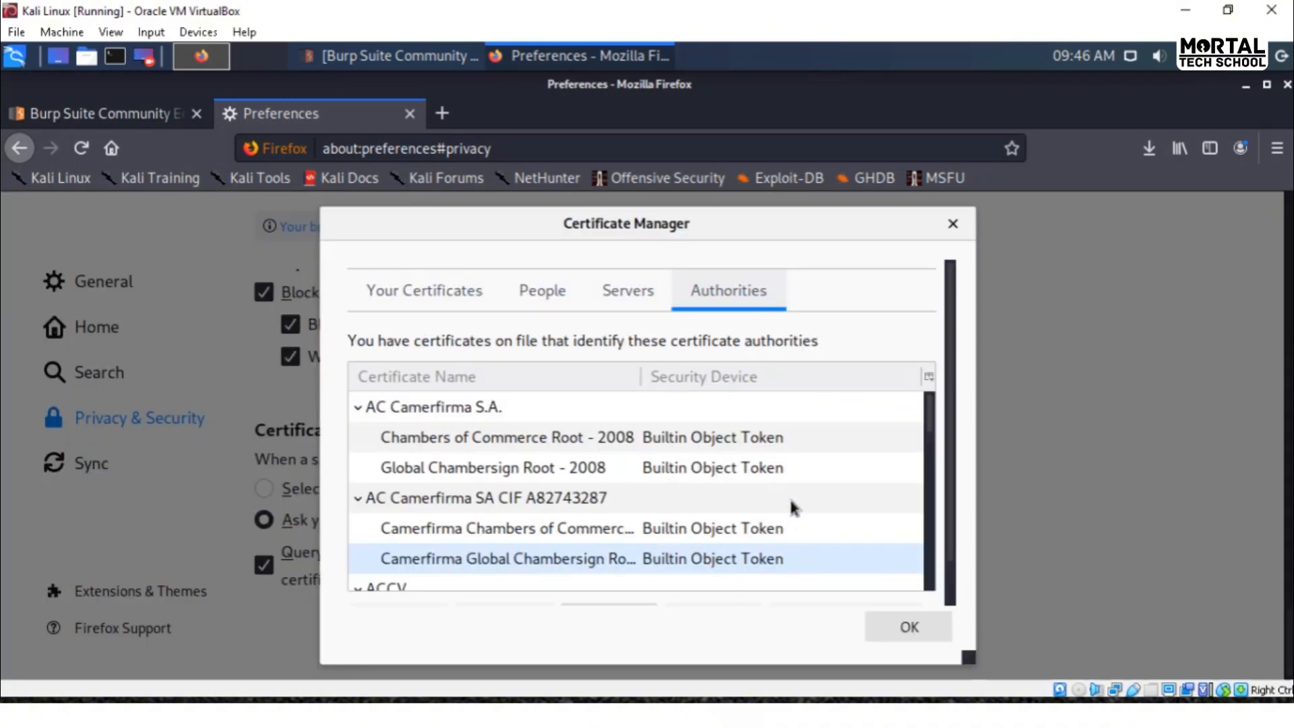
# Step: Look through the Your Certificates, People, Servers and Authorities lists in the Certificate Manager
pyautogui.scroll(-8, 789, 431)
pyautogui.click(428, 291)
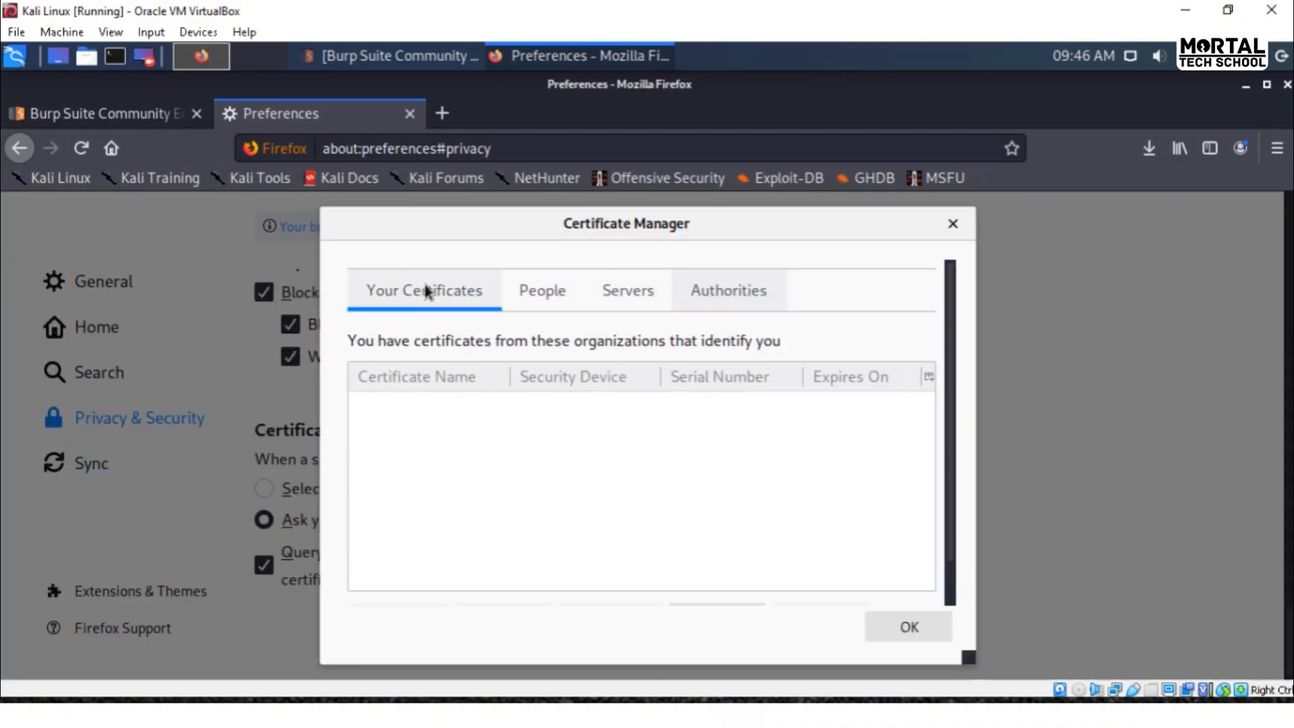
pyautogui.click(547, 295)
pyautogui.click(626, 292)
pyautogui.click(708, 292)
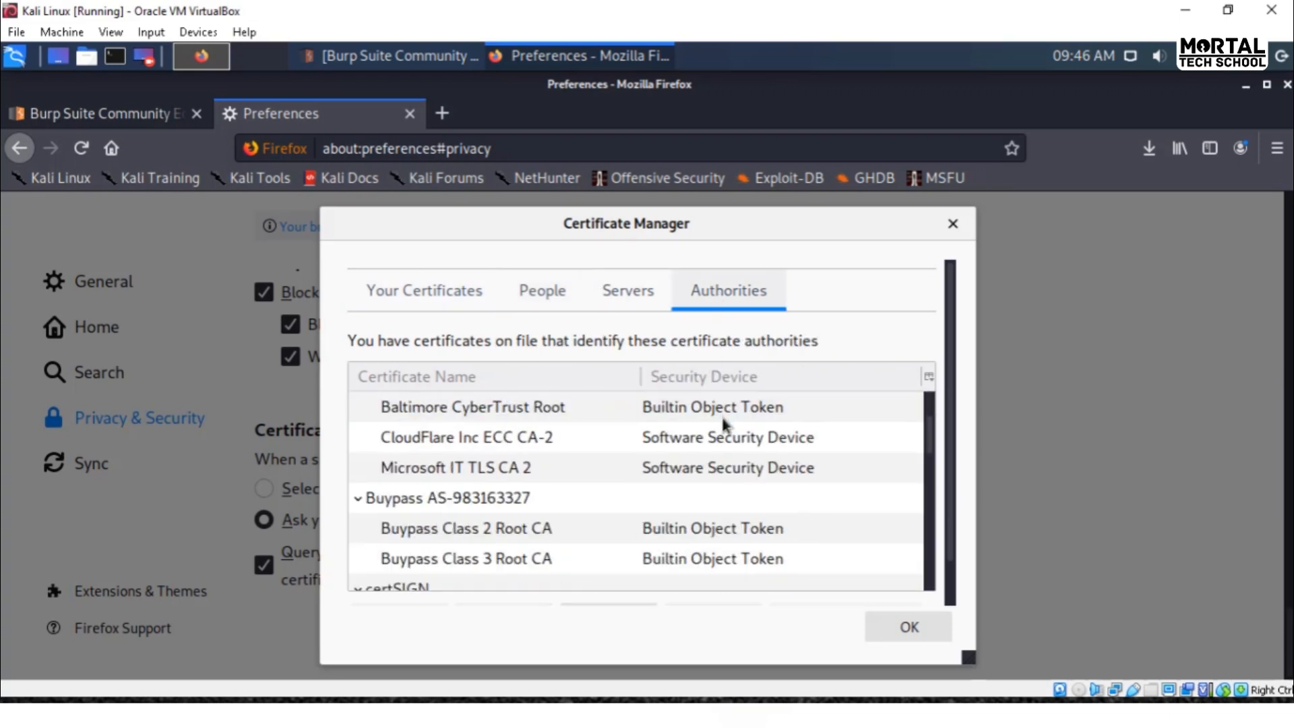
pyautogui.scroll(-5, 715, 432)
pyautogui.scroll(-3, 426, 465)
pyautogui.scroll(3, 494, 480)
pyautogui.scroll(-6, 496, 482)
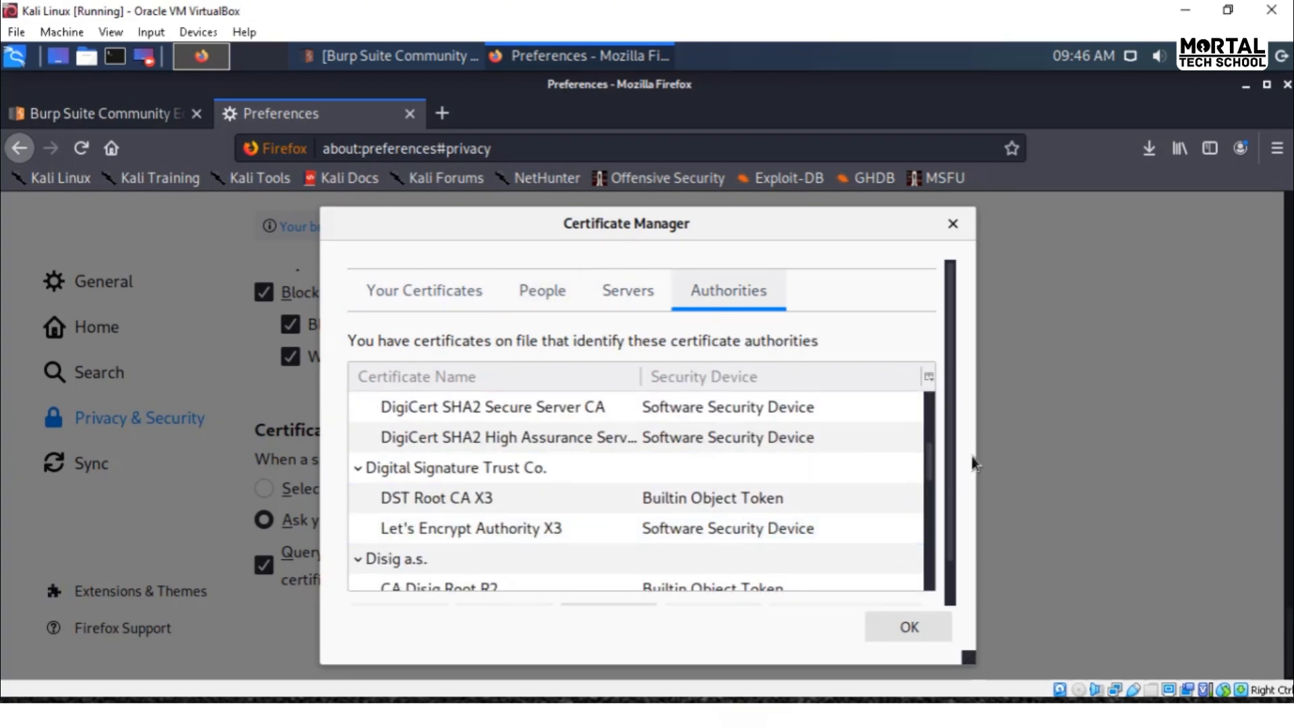
pyautogui.moveTo(931, 462); pyautogui.dragTo(945, 560)
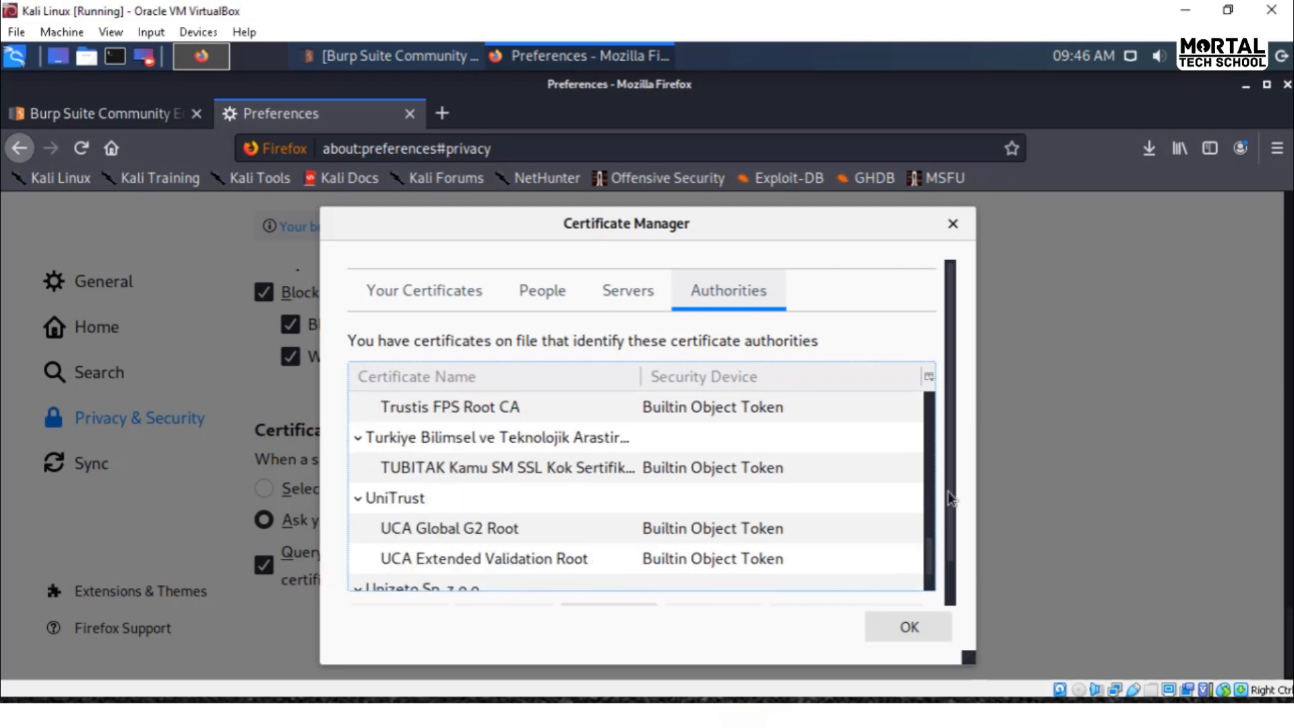
# Step: Start importing a certificate authority and choose cacert.der from the recent files
pyautogui.moveTo(950, 502); pyautogui.dragTo(911, 585)
pyautogui.click(637, 578)
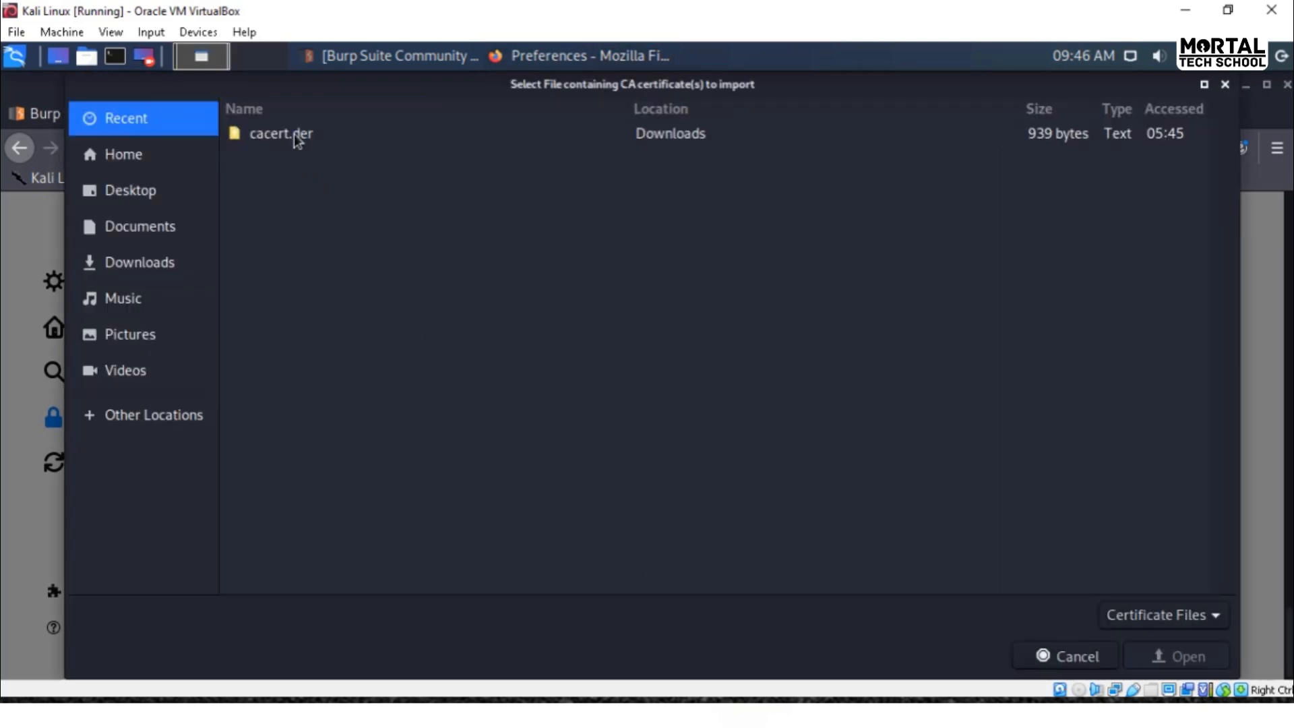
pyautogui.click(295, 135)
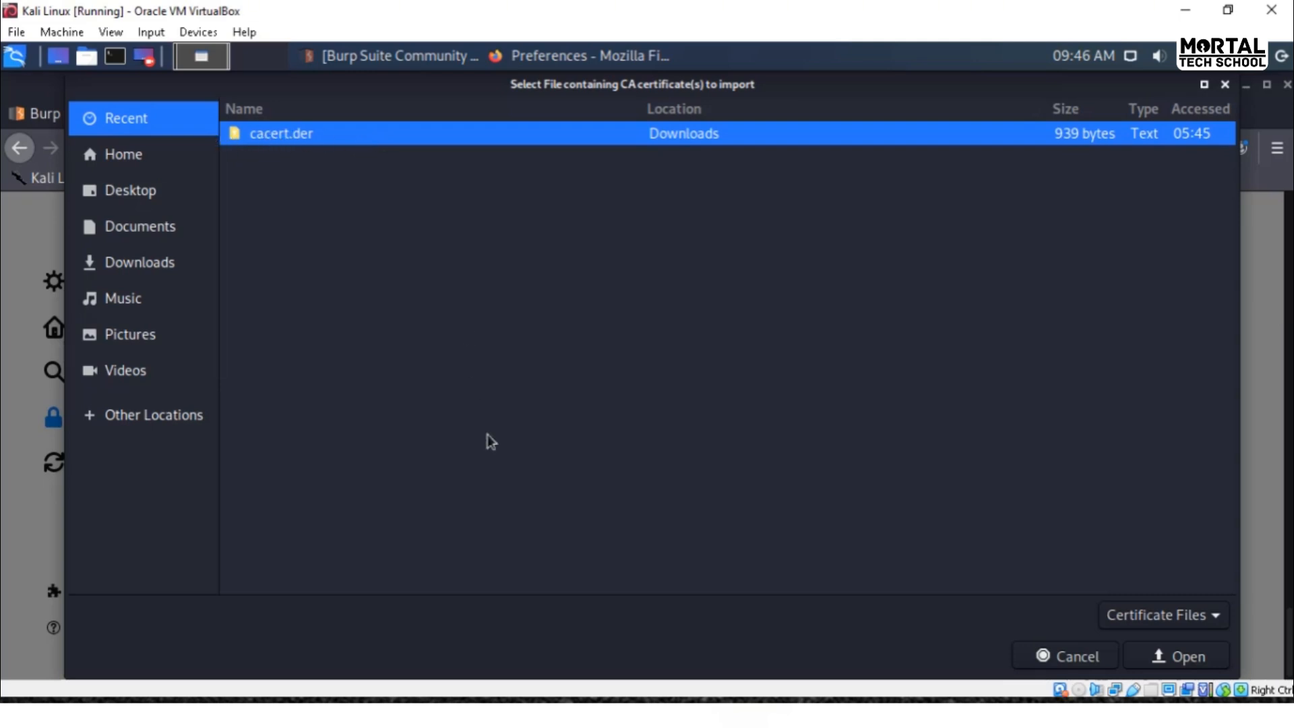
pyautogui.click(1176, 657)
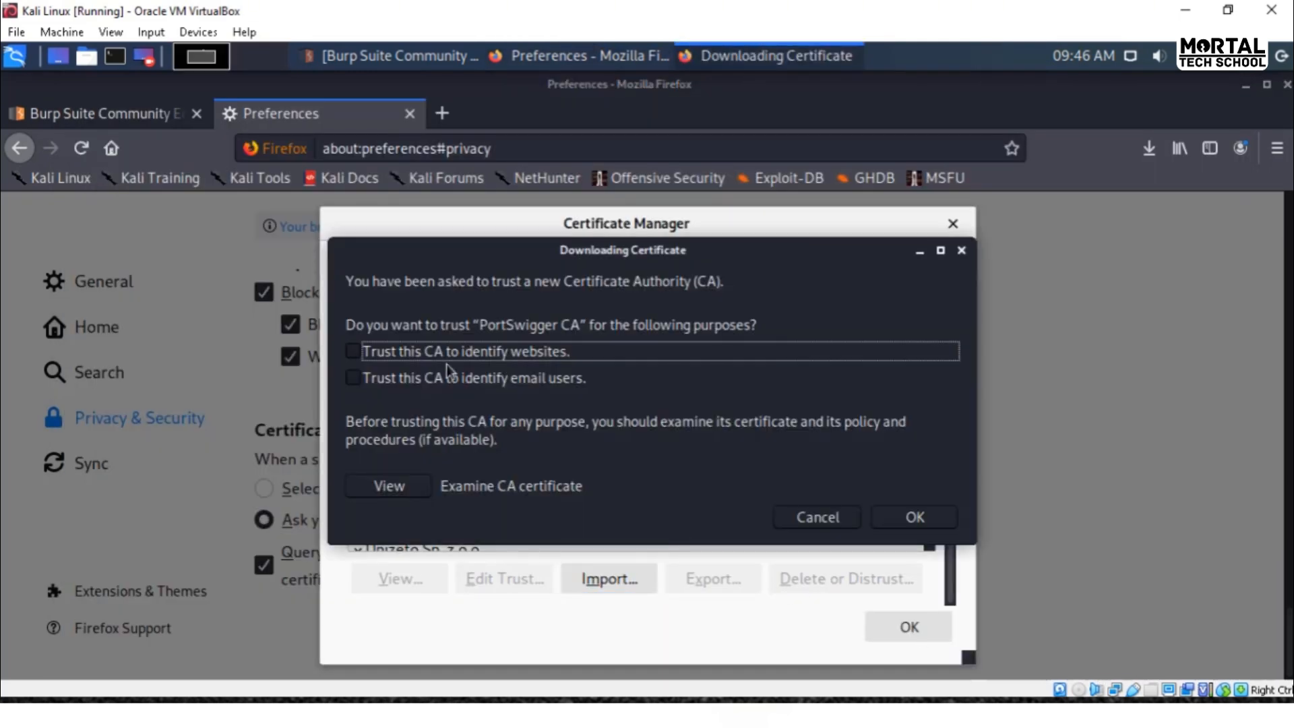
# Step: Trust the PortSwigger CA to identify websites only, accept the import and close the Certificate Manager
pyautogui.click(353, 351)
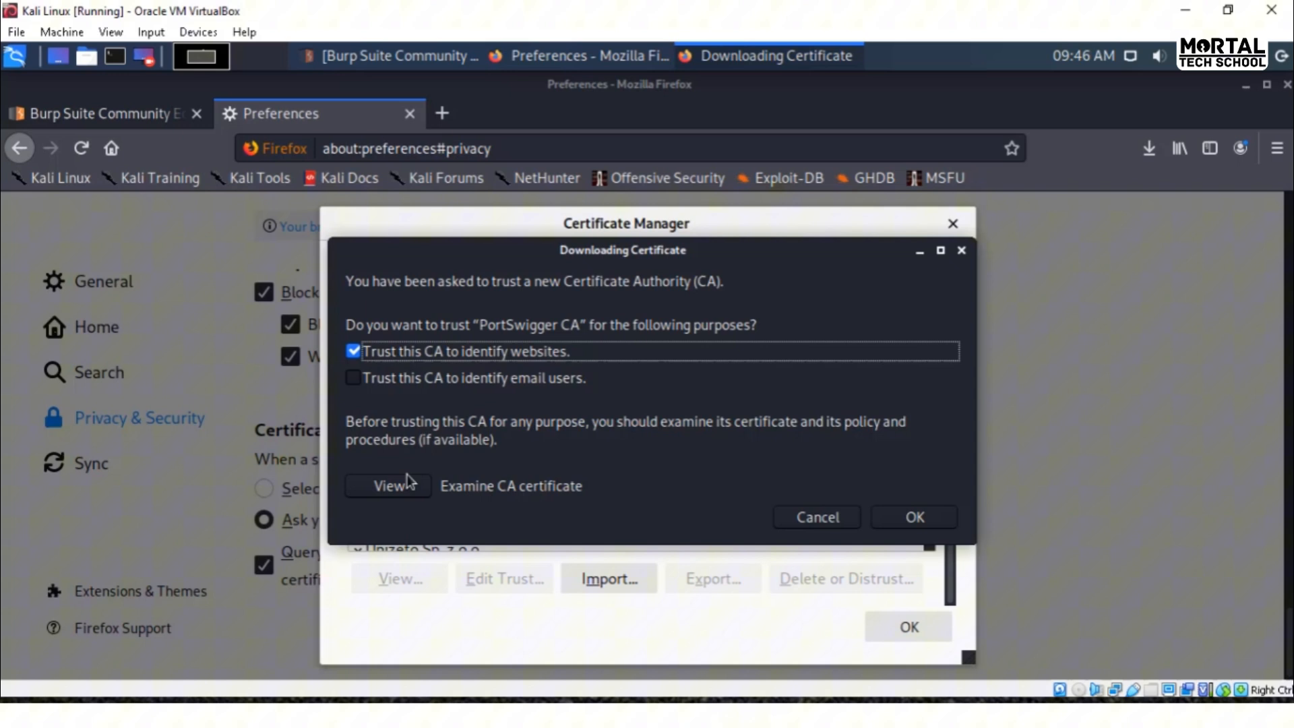
pyautogui.click(354, 378)
pyautogui.click(366, 382)
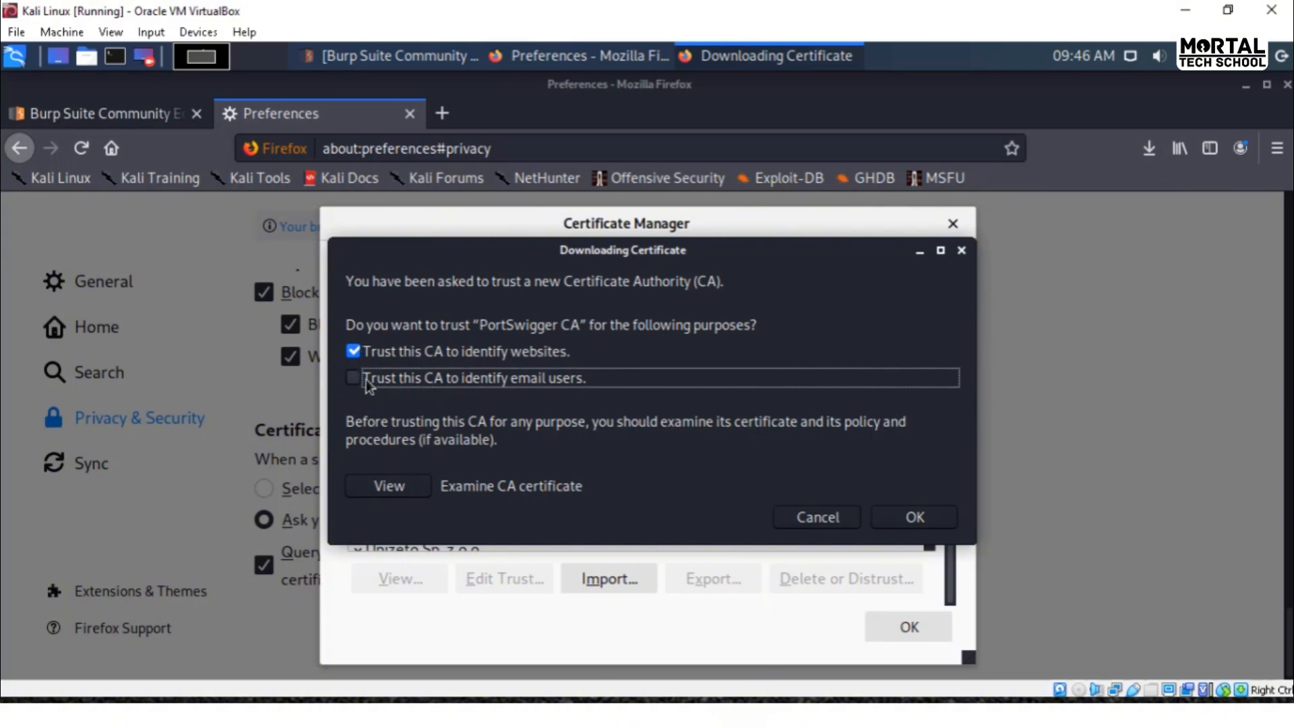
pyautogui.click(370, 384)
pyautogui.click(370, 382)
pyautogui.click(915, 517)
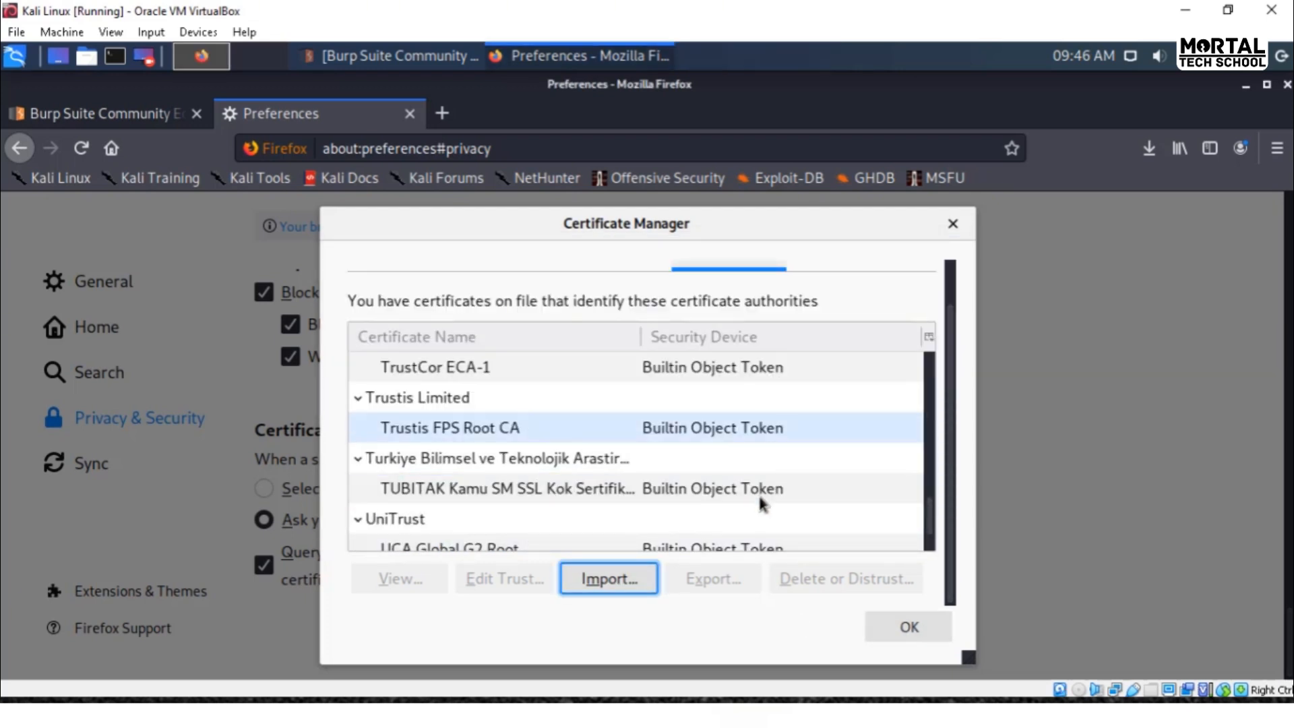
pyautogui.click(899, 634)
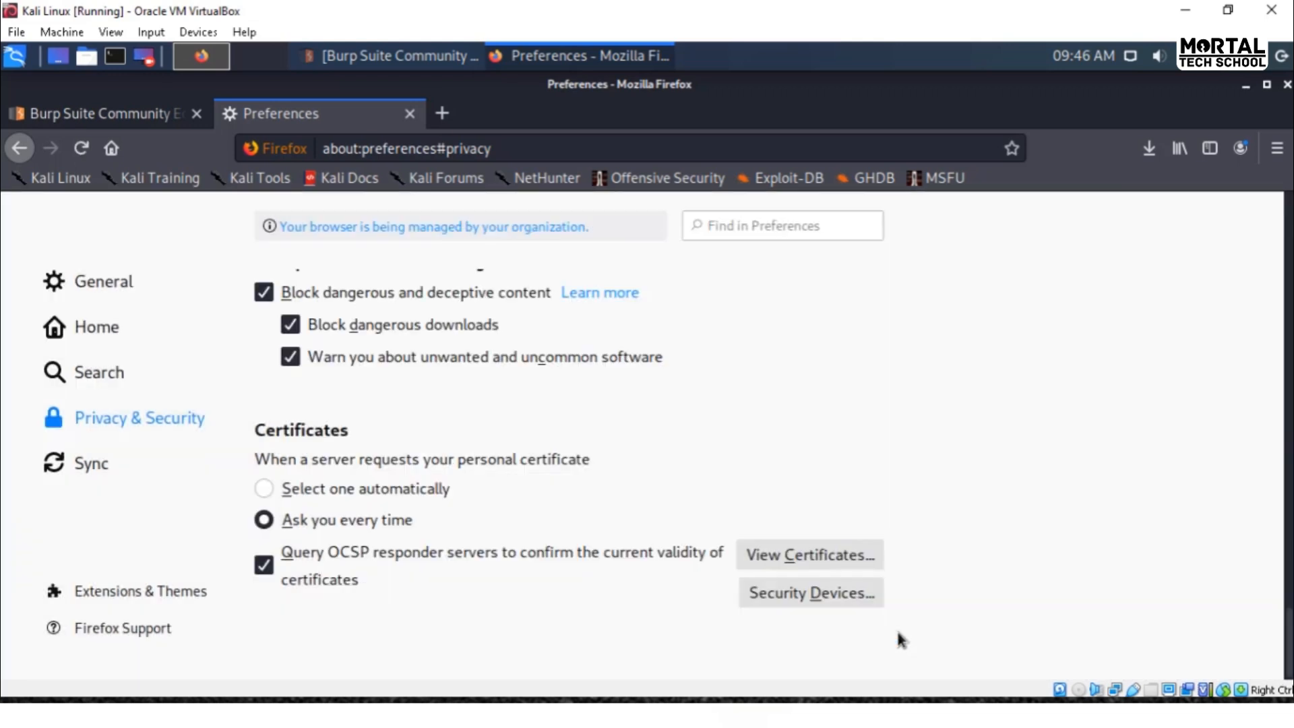
# Step: Close the Firefox preferences and load the Kali Training site through the proxy
pyautogui.click(409, 114)
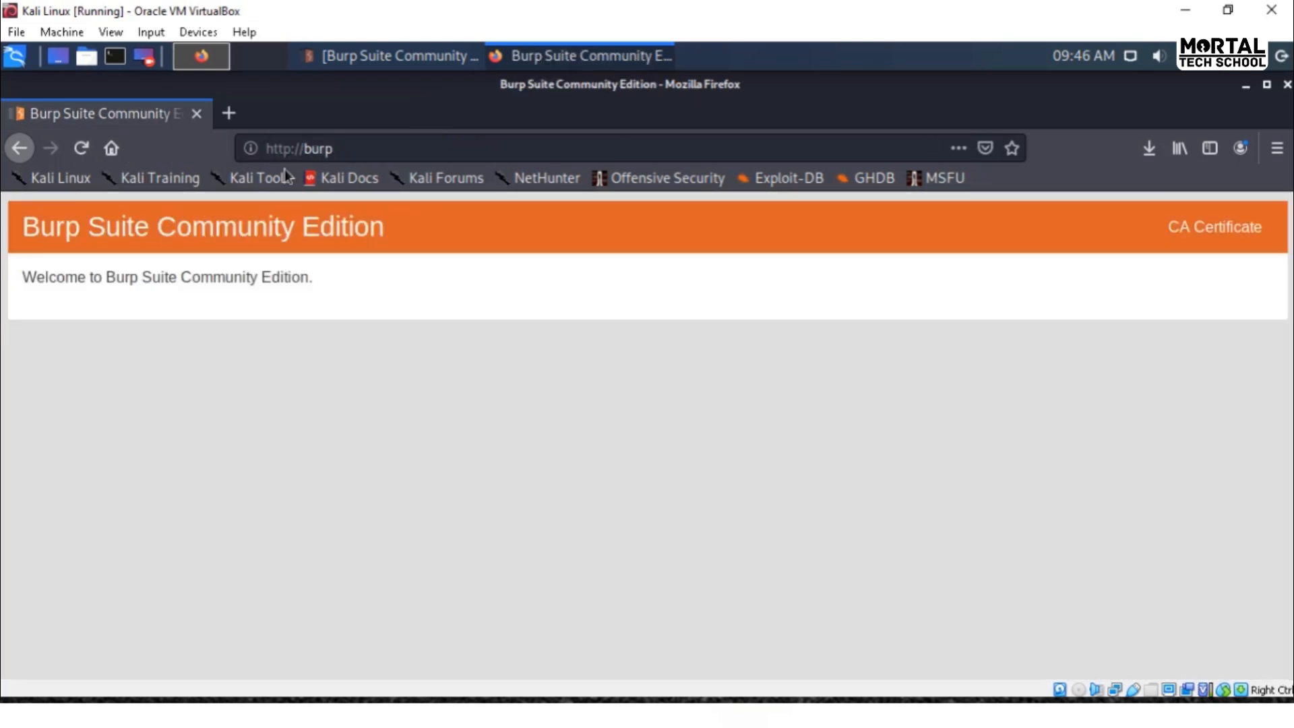
pyautogui.click(150, 177)
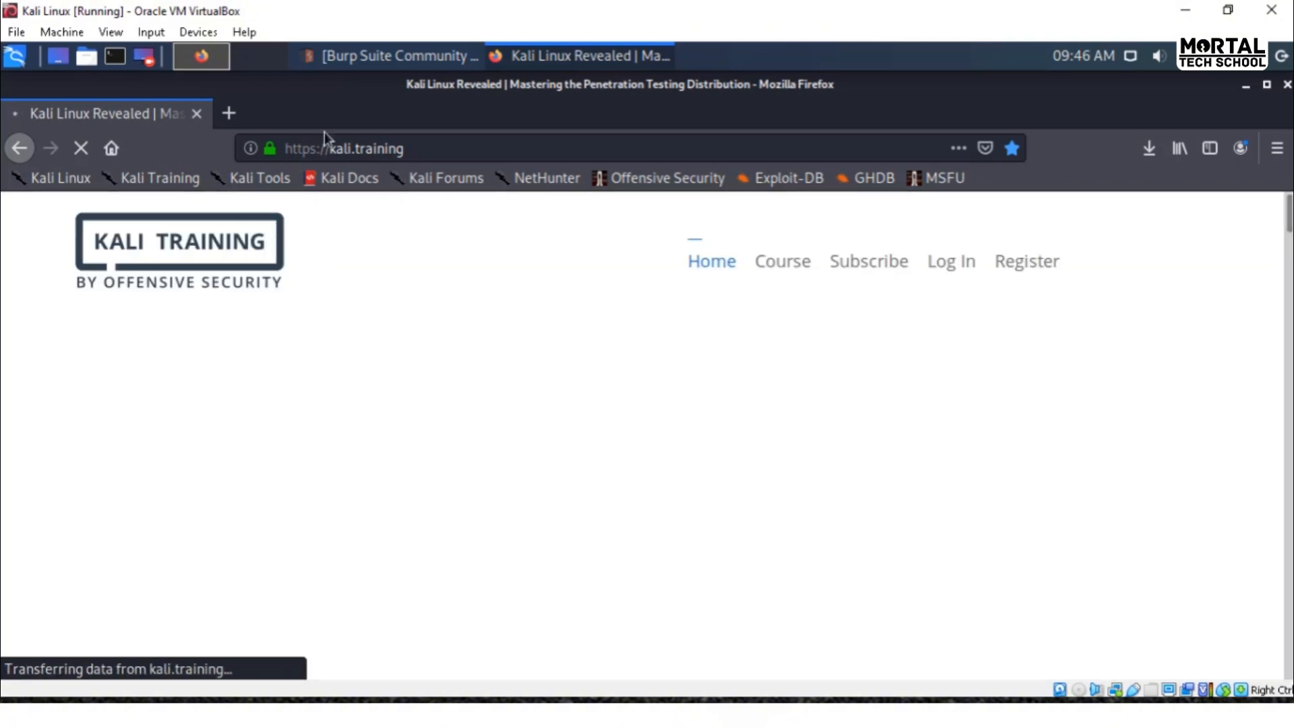
# Step: Switch to Burp Suite and review the captured kali.training requests in the proxy's HTTP history
pyautogui.click(347, 59)
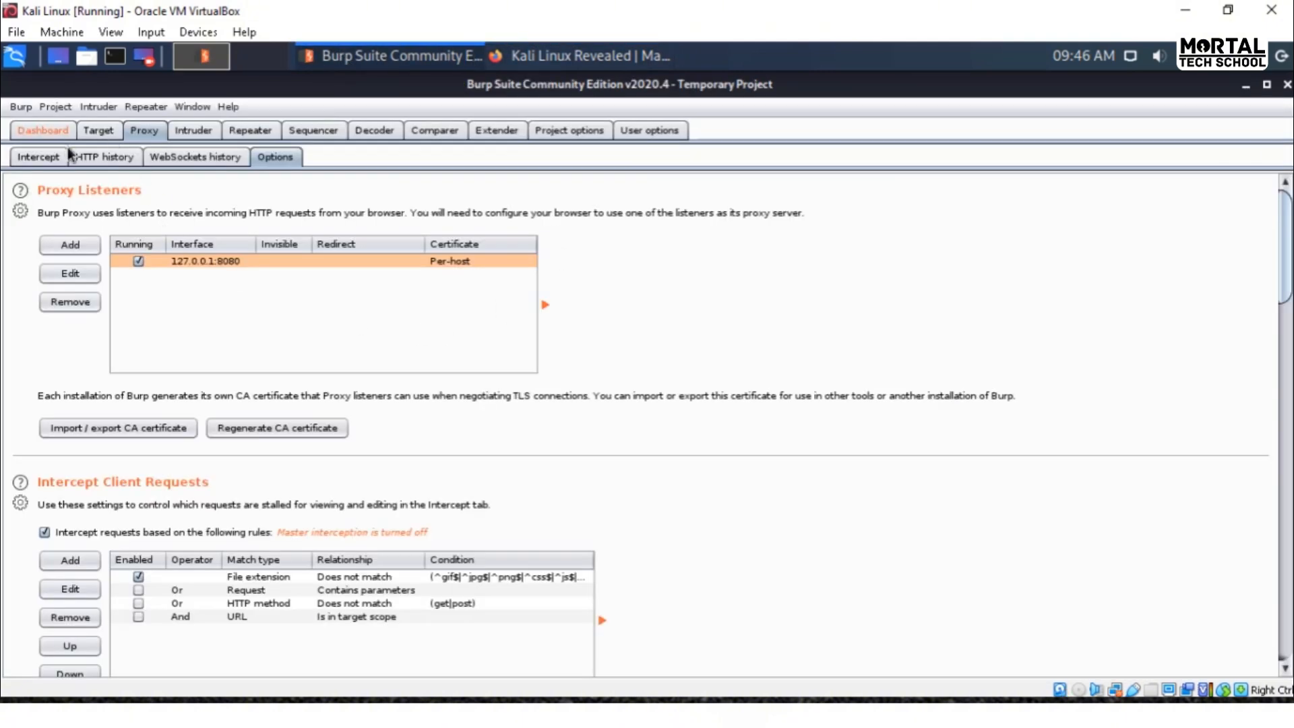
pyautogui.click(73, 156)
pyautogui.click(56, 161)
pyautogui.click(86, 158)
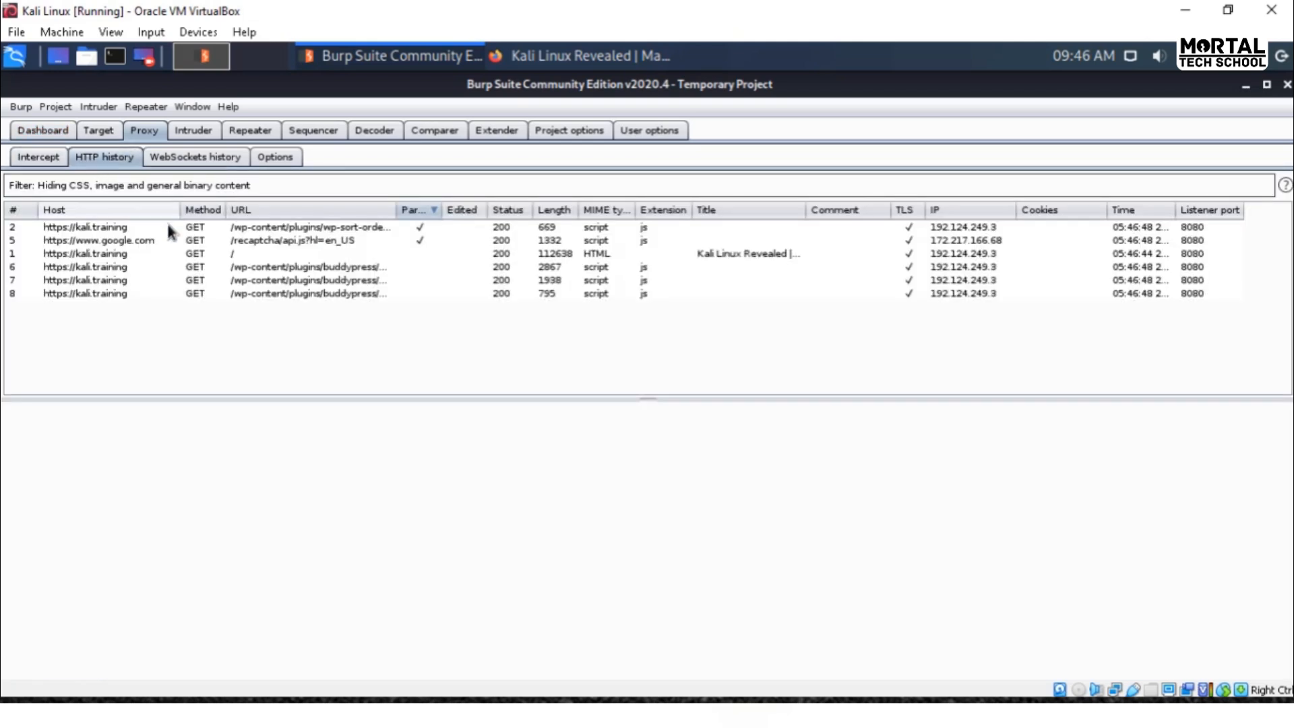
pyautogui.moveTo(104, 227); pyautogui.dragTo(107, 294)
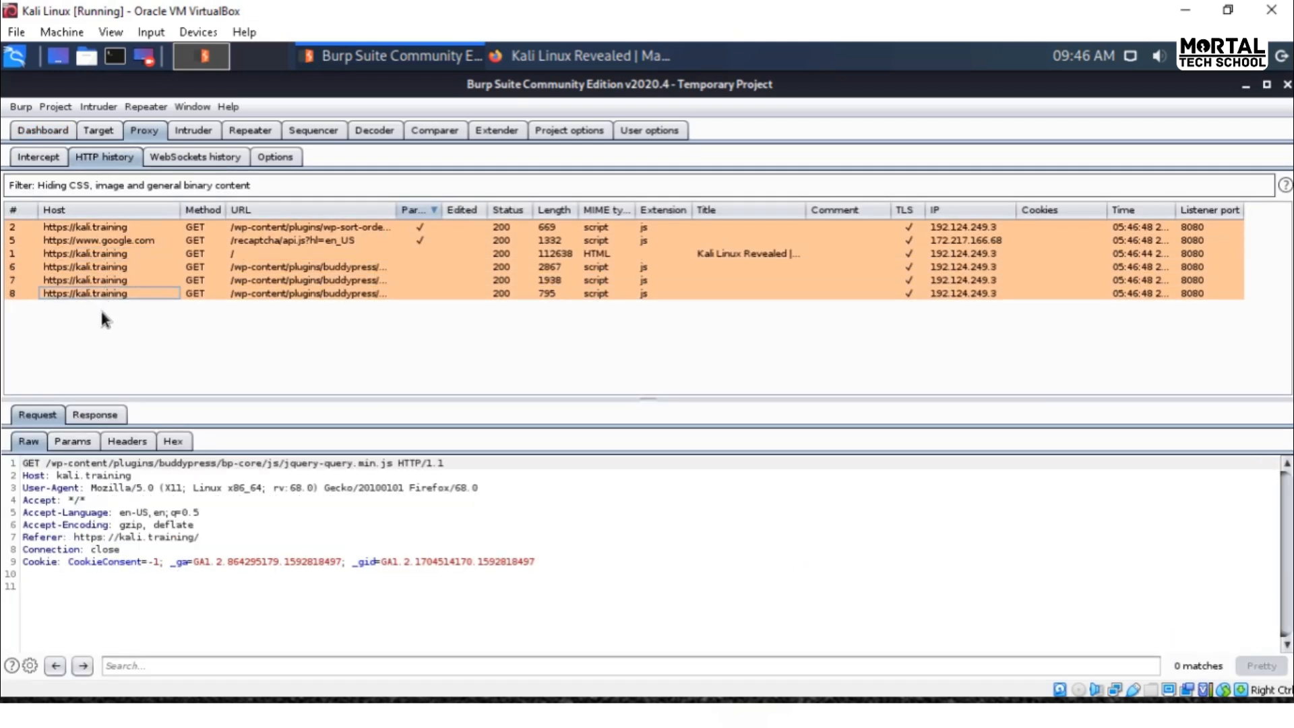
# Step: Turn on proxy interception in Burp Suite and open the Offensive Security site from Firefox's bookmarks
pyautogui.click(44, 159)
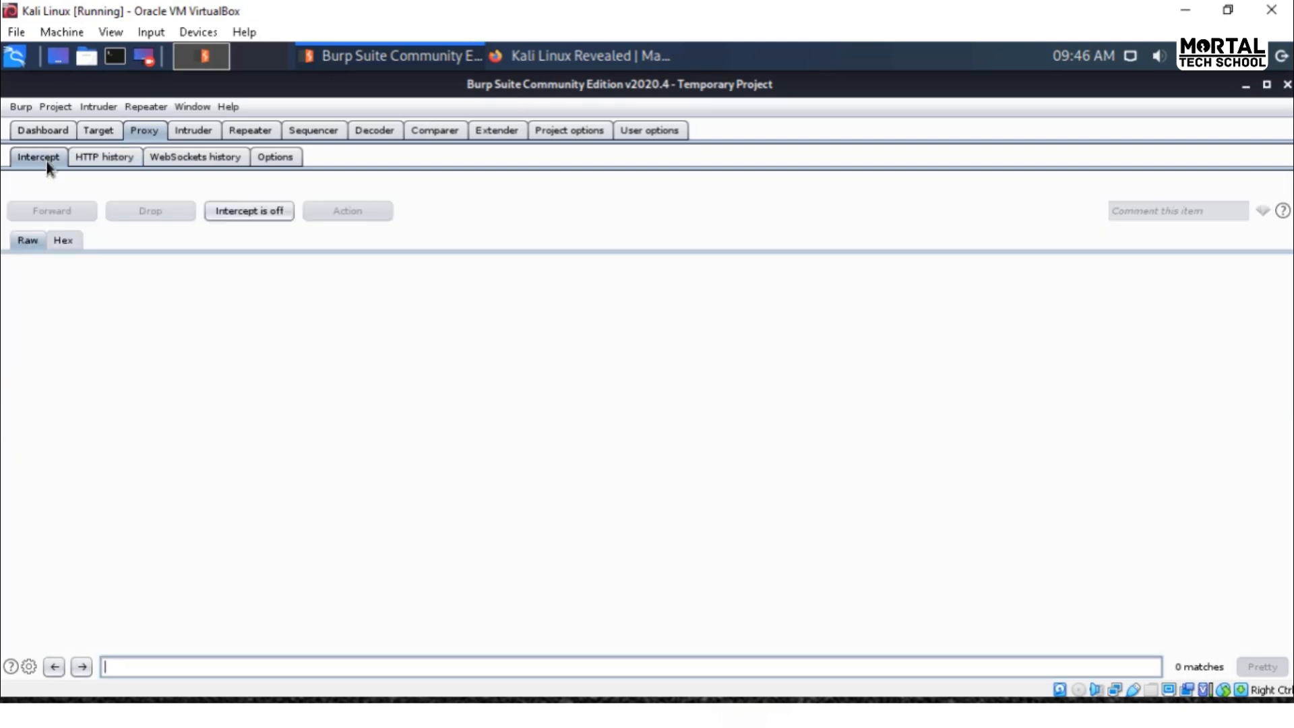
pyautogui.click(229, 210)
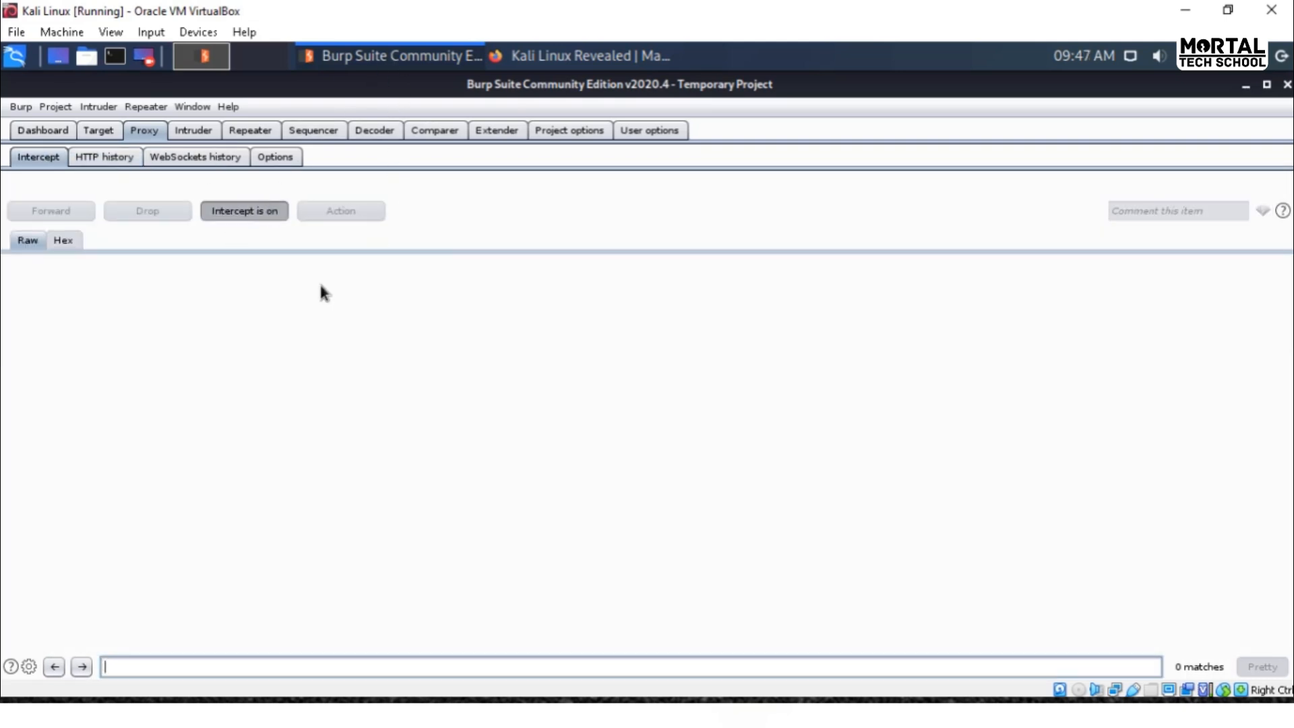
pyautogui.click(499, 59)
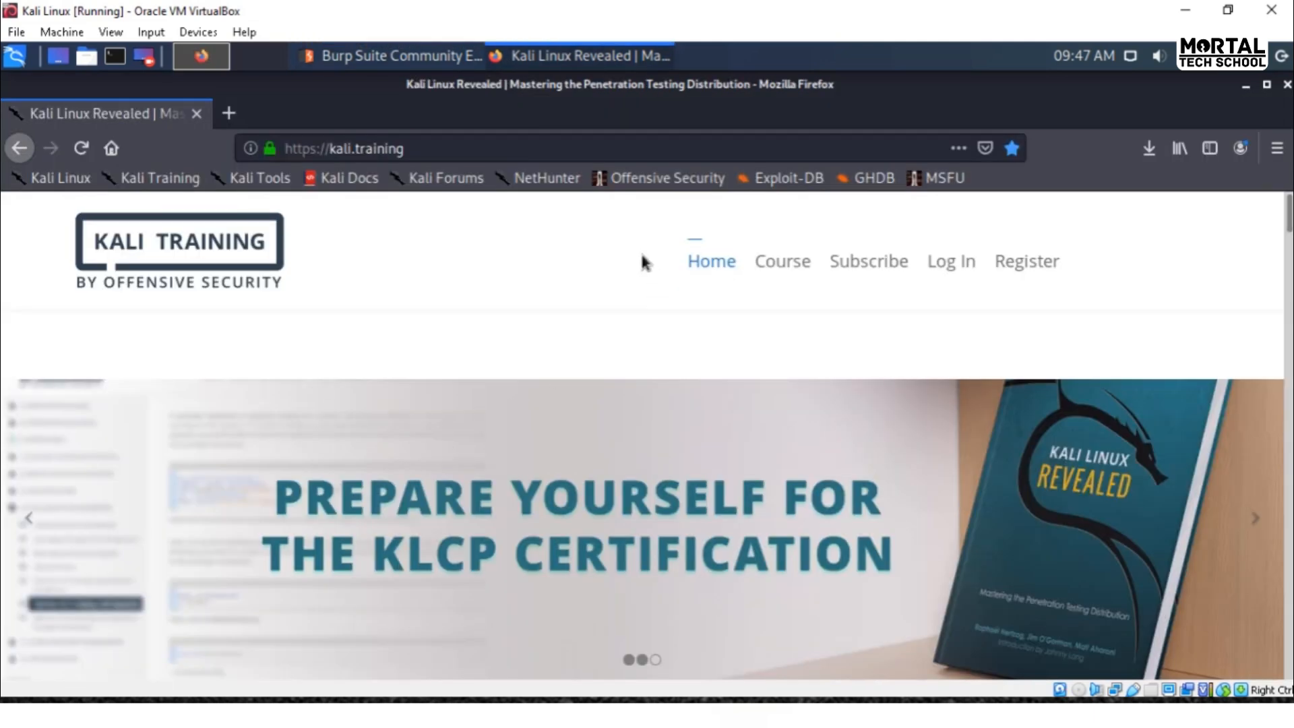
pyautogui.click(657, 178)
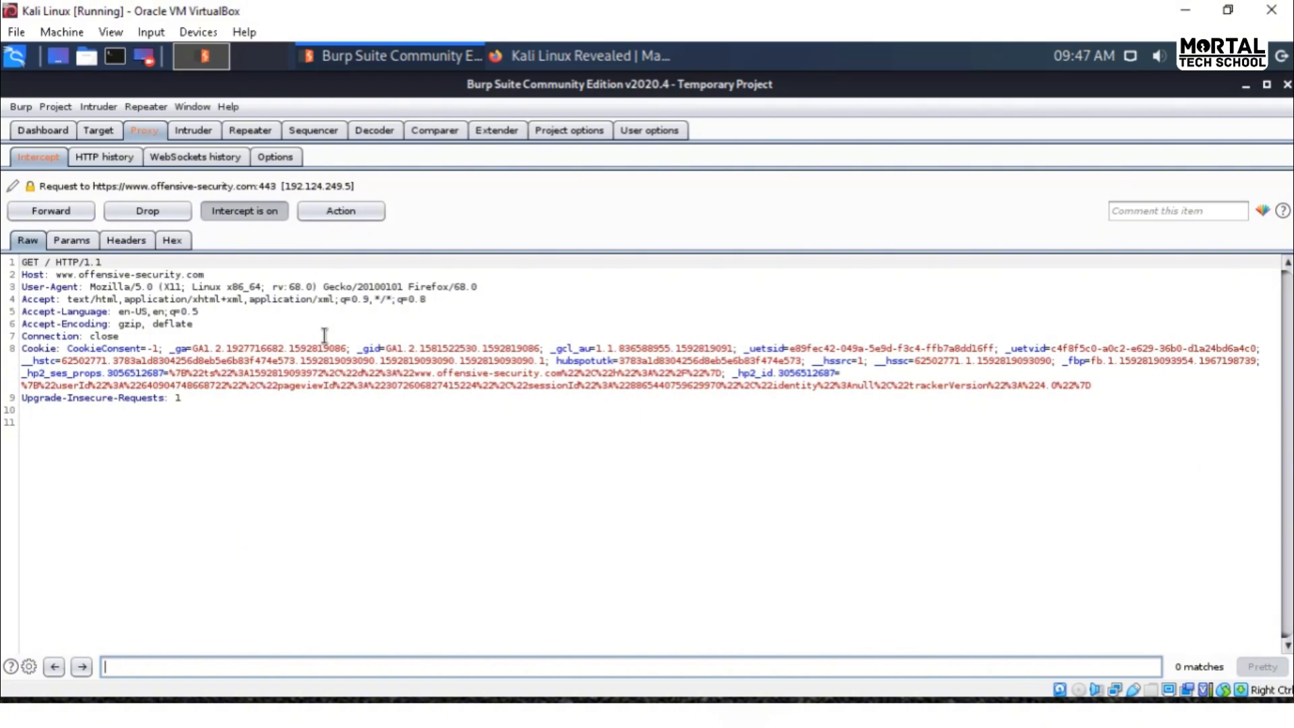
# Step: Examine the raw intercepted request's HTTP version, Host and User-Agent lines
pyautogui.click(23, 262)
pyautogui.moveTo(55, 262); pyautogui.dragTo(103, 261)
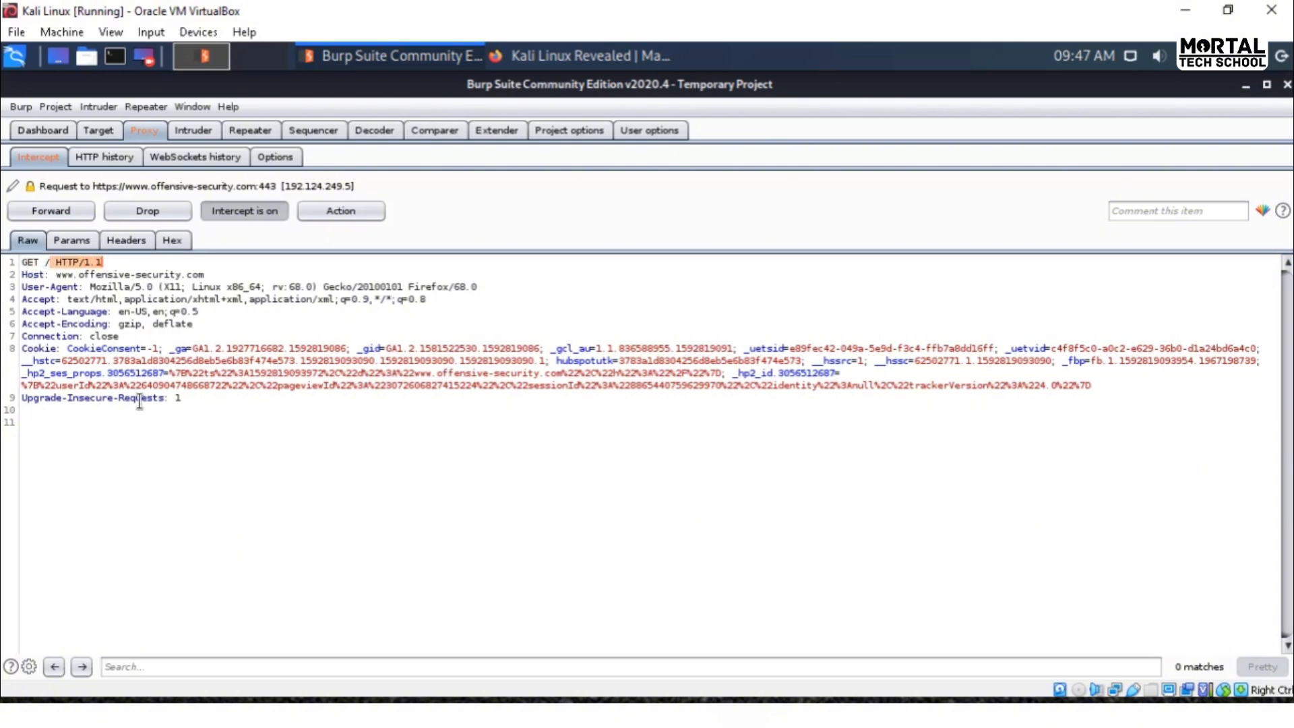
pyautogui.click(156, 518)
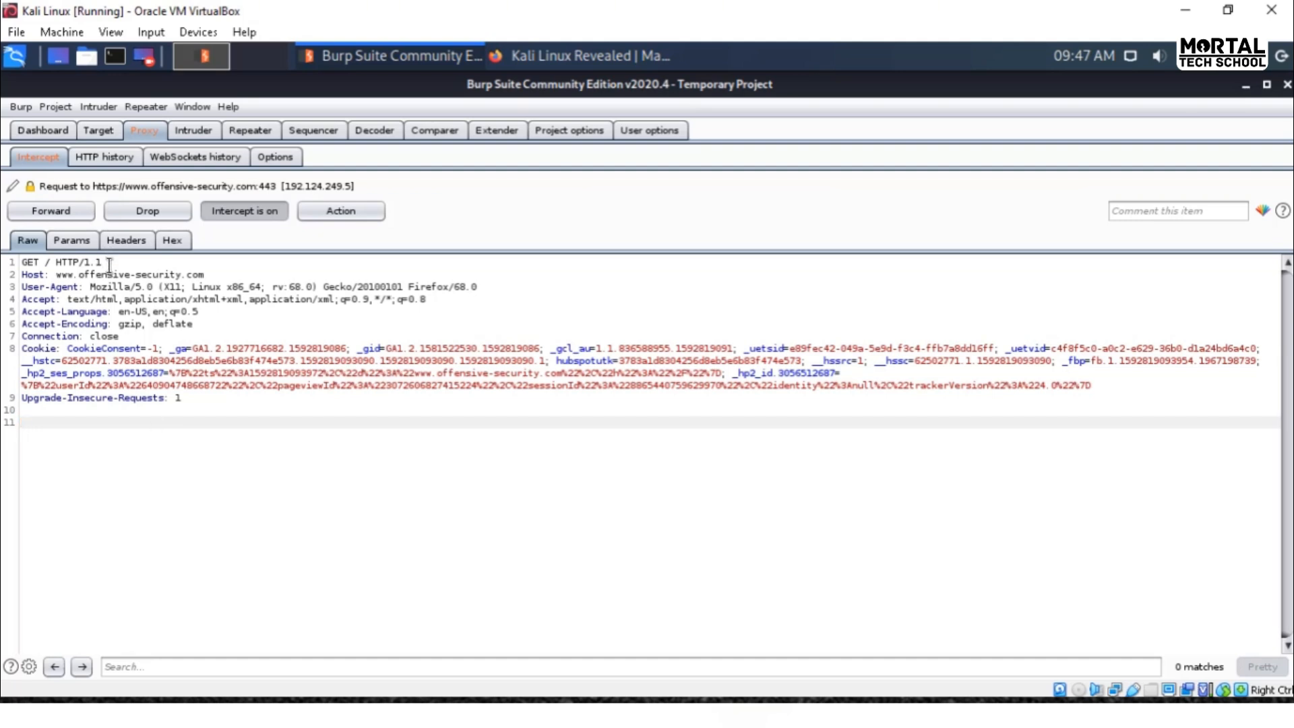
pyautogui.moveTo(109, 263); pyautogui.dragTo(208, 274)
pyautogui.click(249, 271)
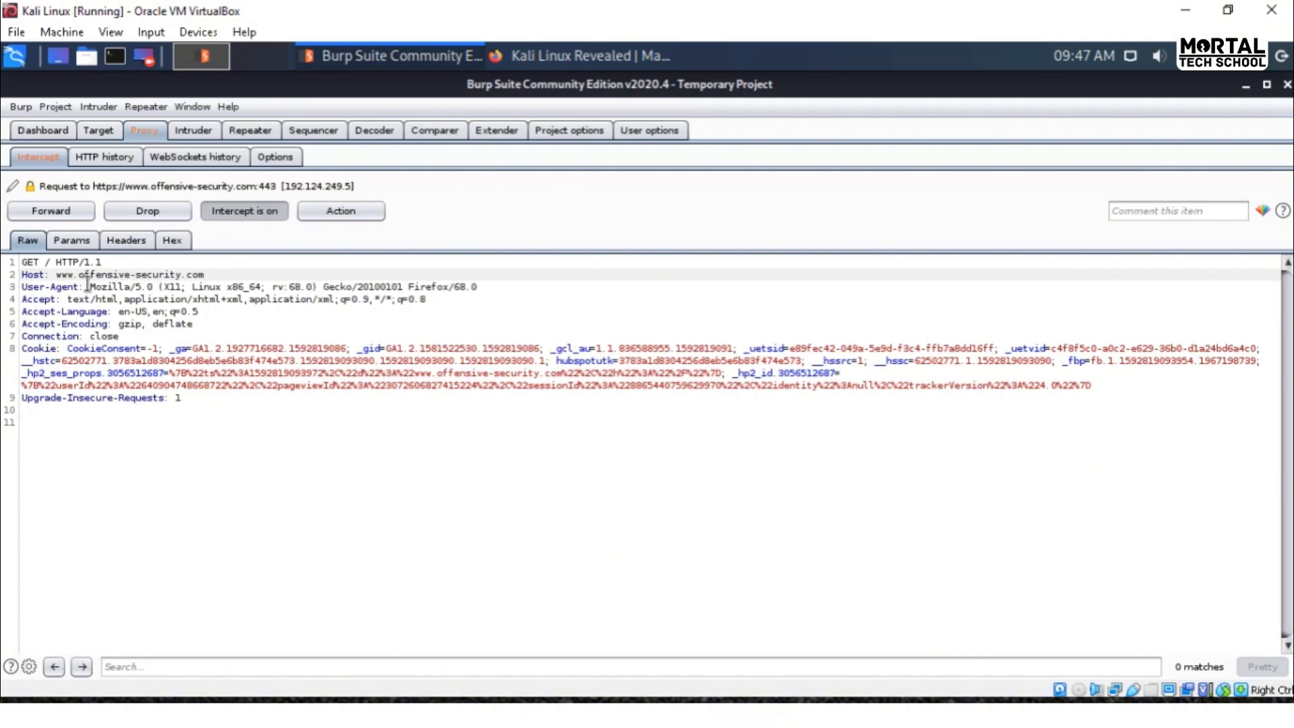
pyautogui.moveTo(87, 286); pyautogui.dragTo(474, 287)
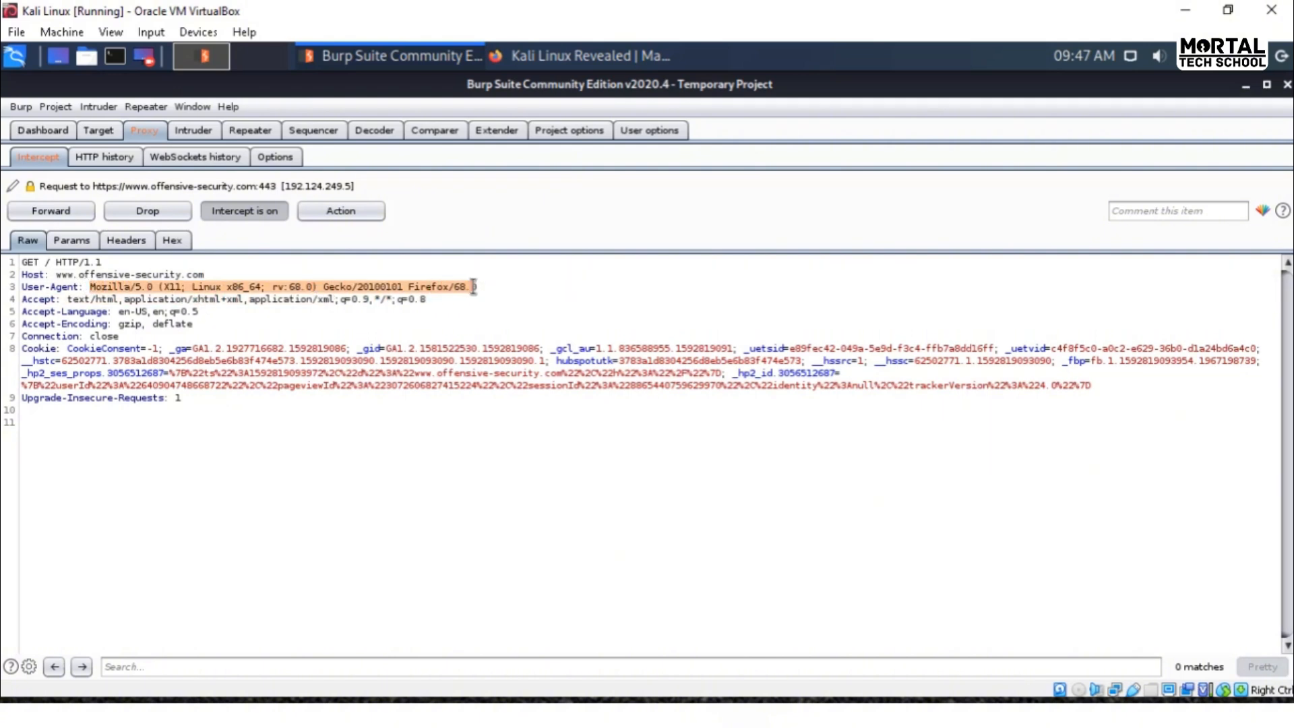
pyautogui.click(420, 506)
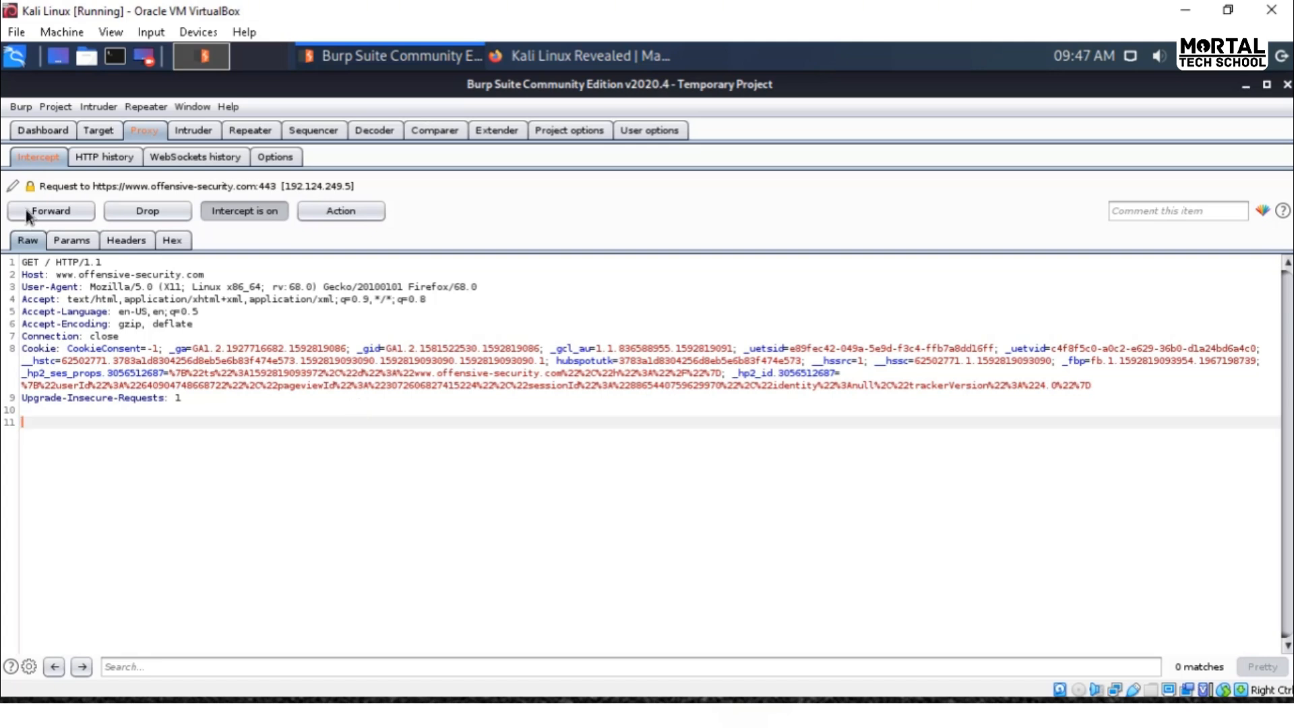
# Step: Inspect the cookie types and values in the intercepted request's parameters, leaving them unedited
pyautogui.click(86, 241)
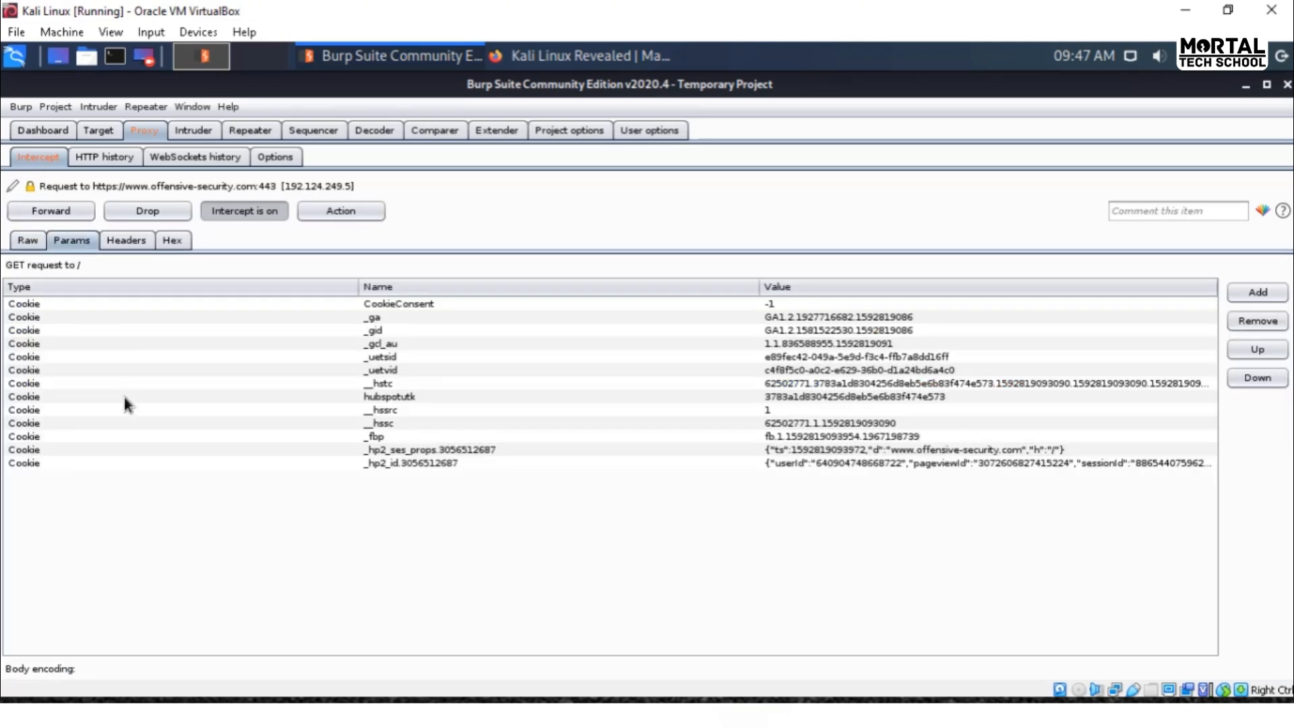
pyautogui.click(39, 310)
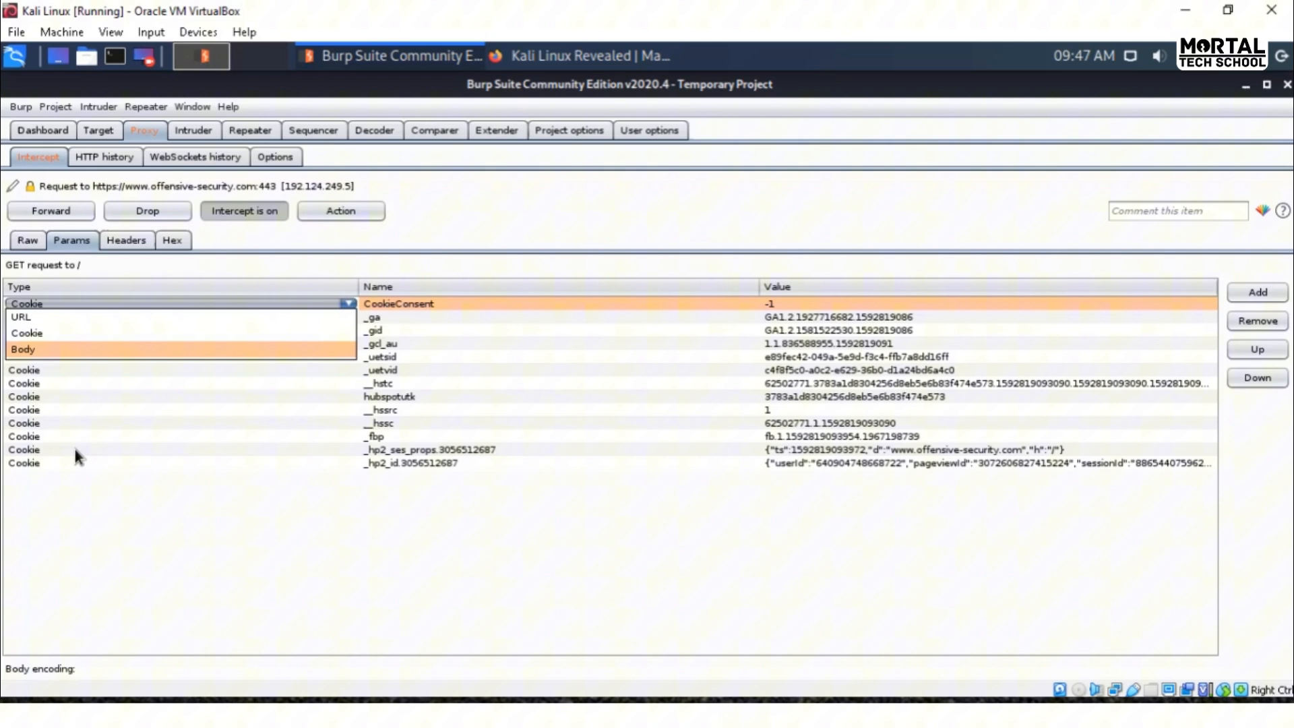
pyautogui.click(143, 505)
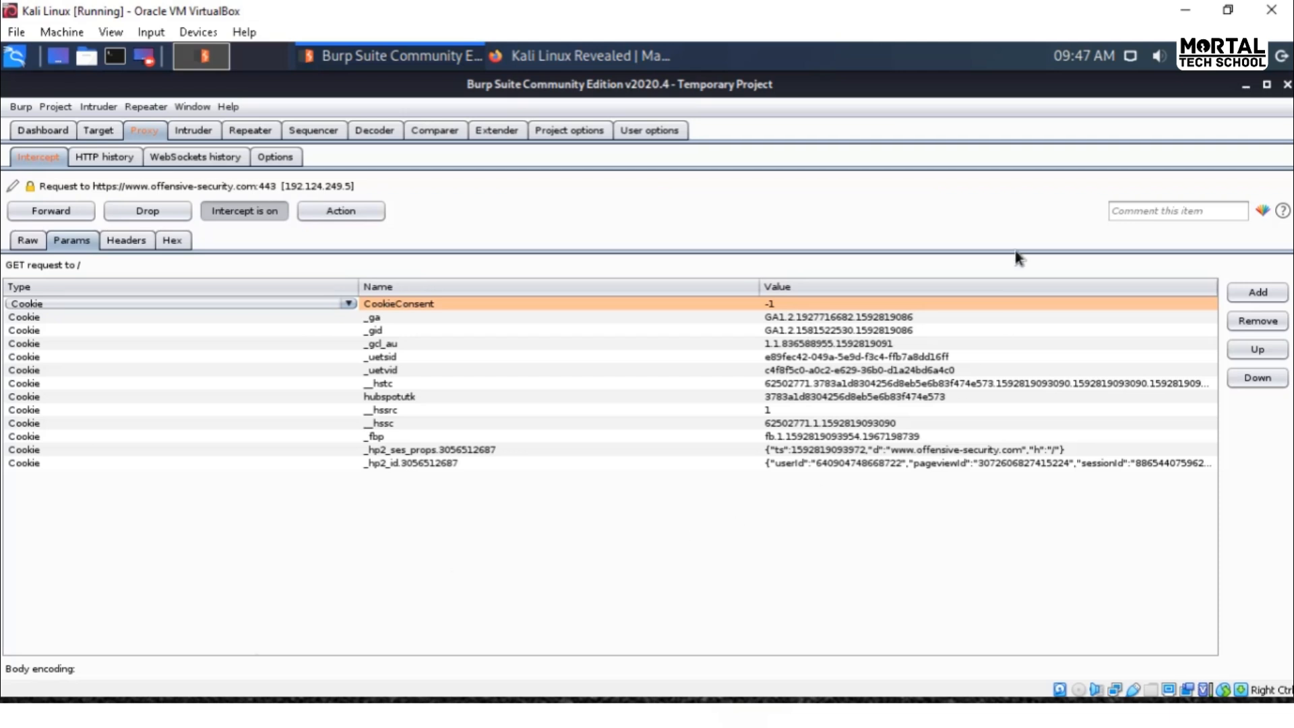
pyautogui.click(851, 318)
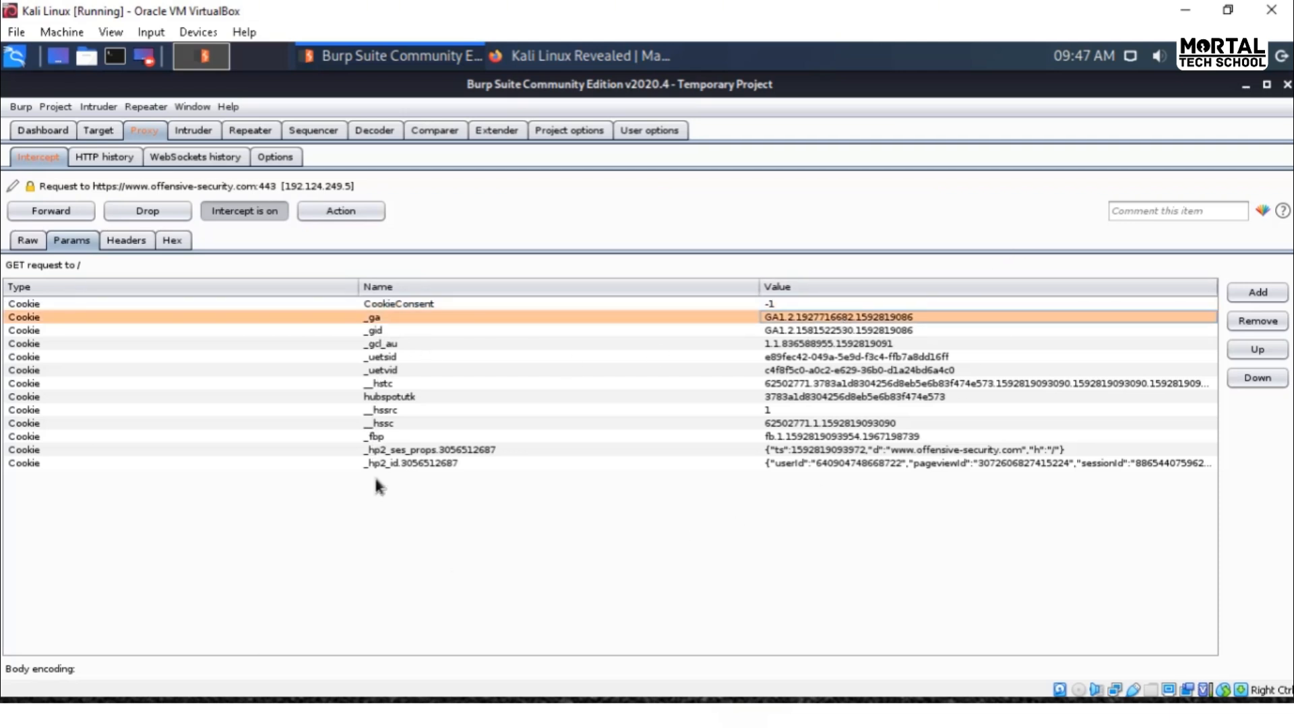
# Step: Inspect the request's header entries, including Host, User-Agent, Accept and Cookie, and its hex view before returning to the raw view
pyautogui.click(136, 240)
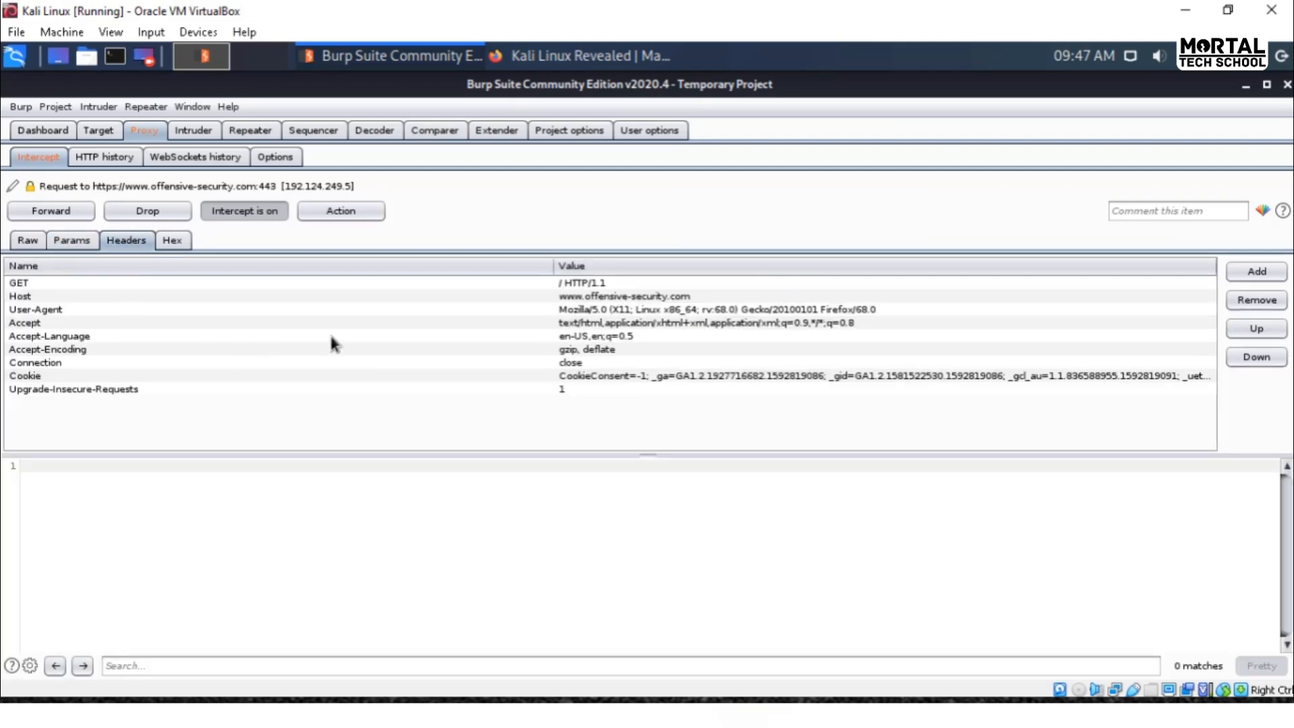
pyautogui.click(16, 282)
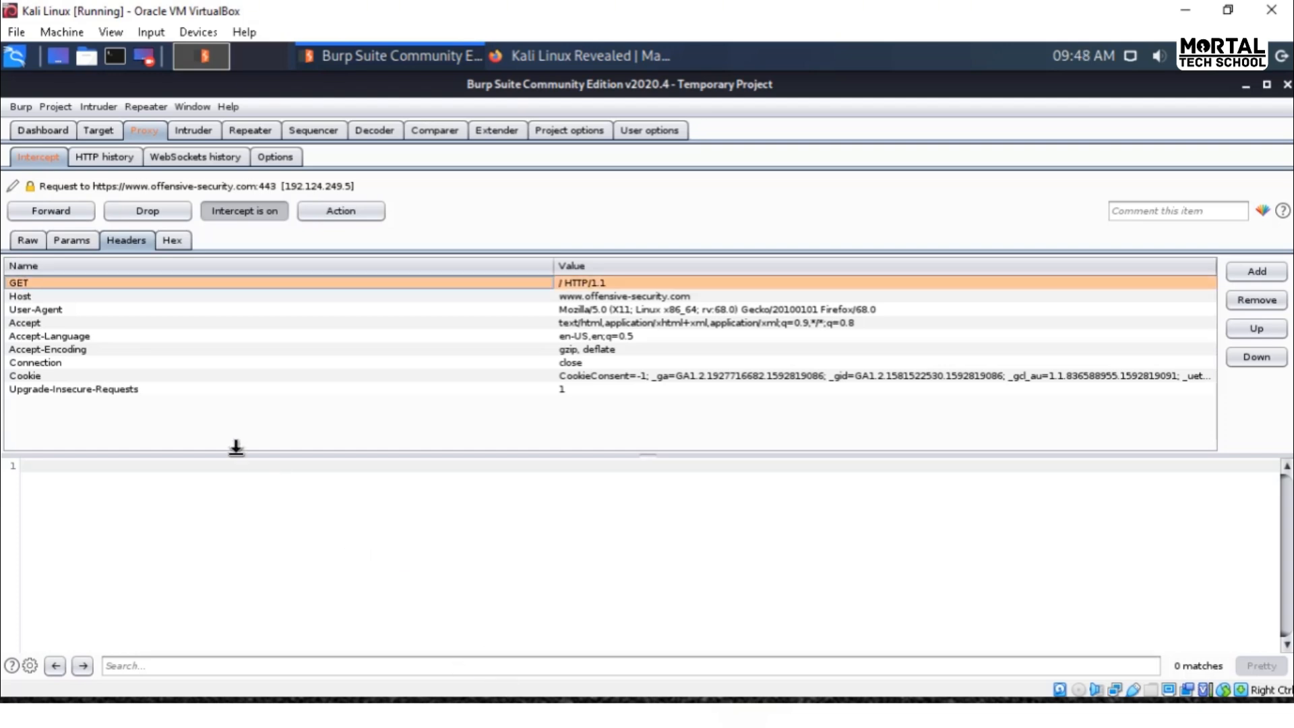
pyautogui.click(41, 297)
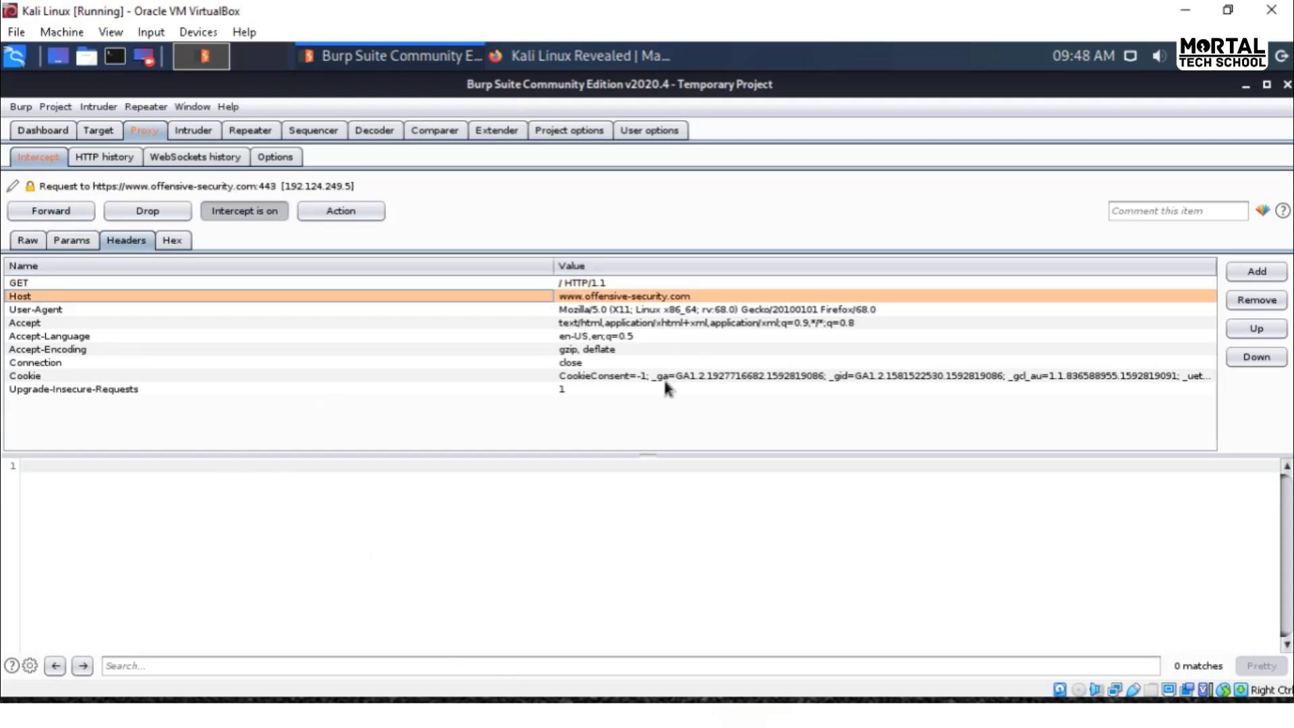
pyautogui.click(145, 310)
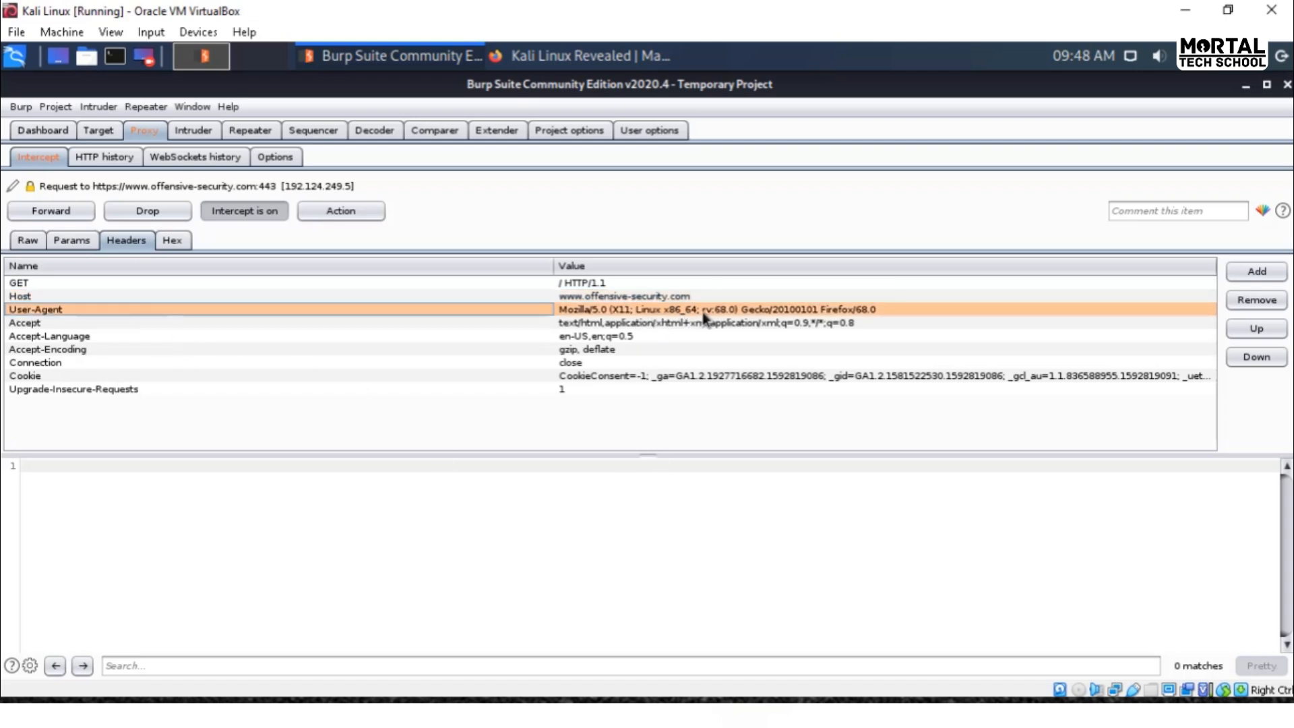
pyautogui.click(573, 325)
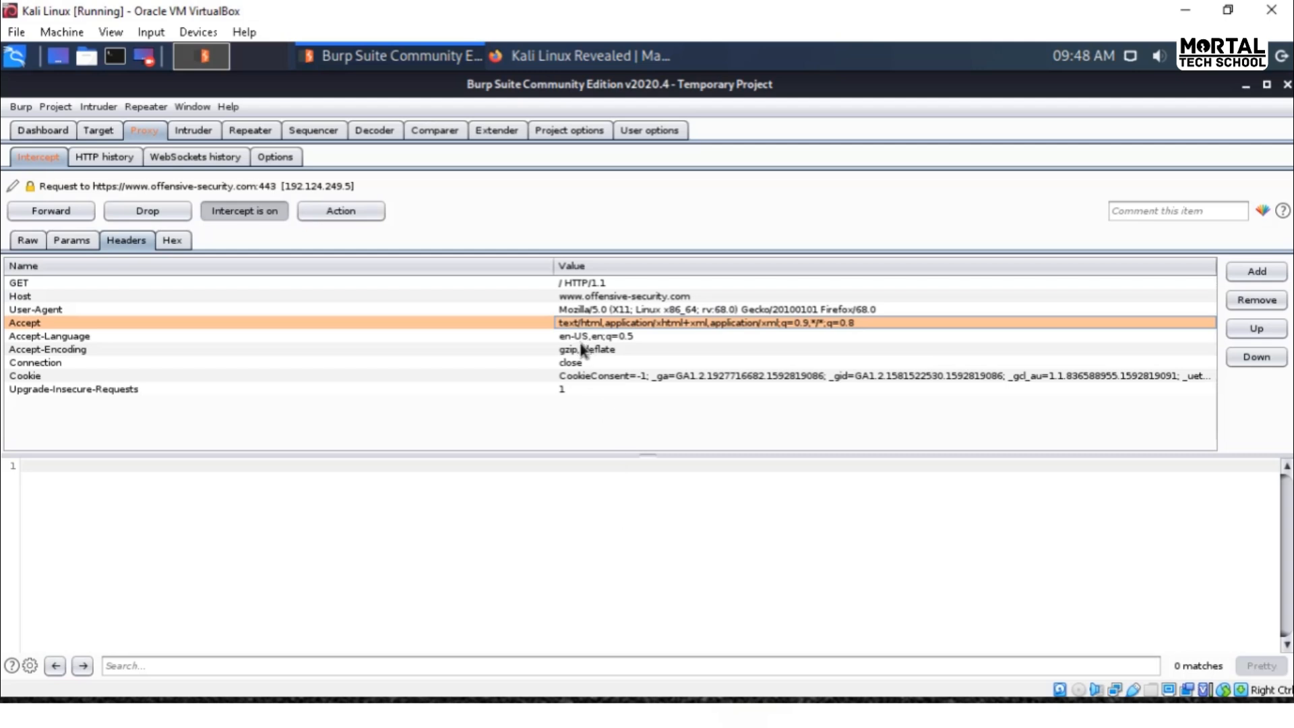
pyautogui.click(599, 381)
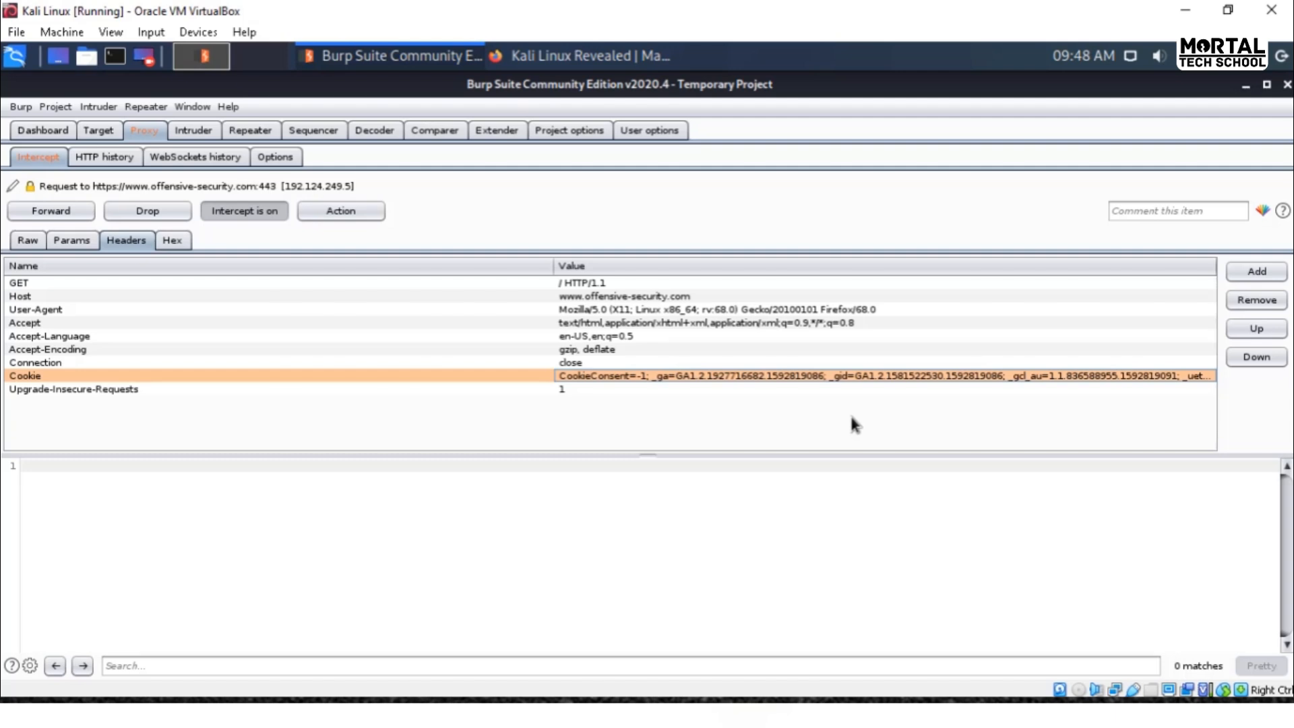
pyautogui.click(173, 241)
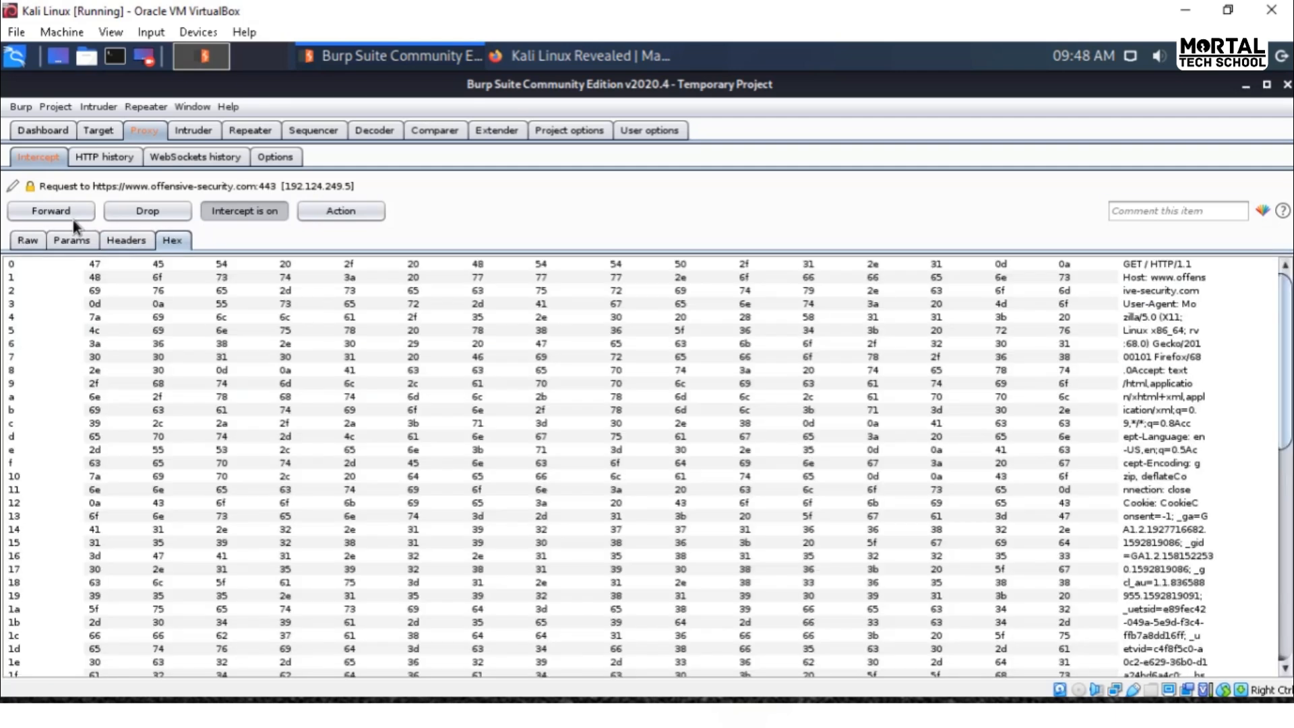
pyautogui.click(28, 239)
# Step: Check the pending page in Firefox and forward the held offensive-security.com request and the follow-up q.quora.com request in Burp Suite
pyautogui.click(573, 56)
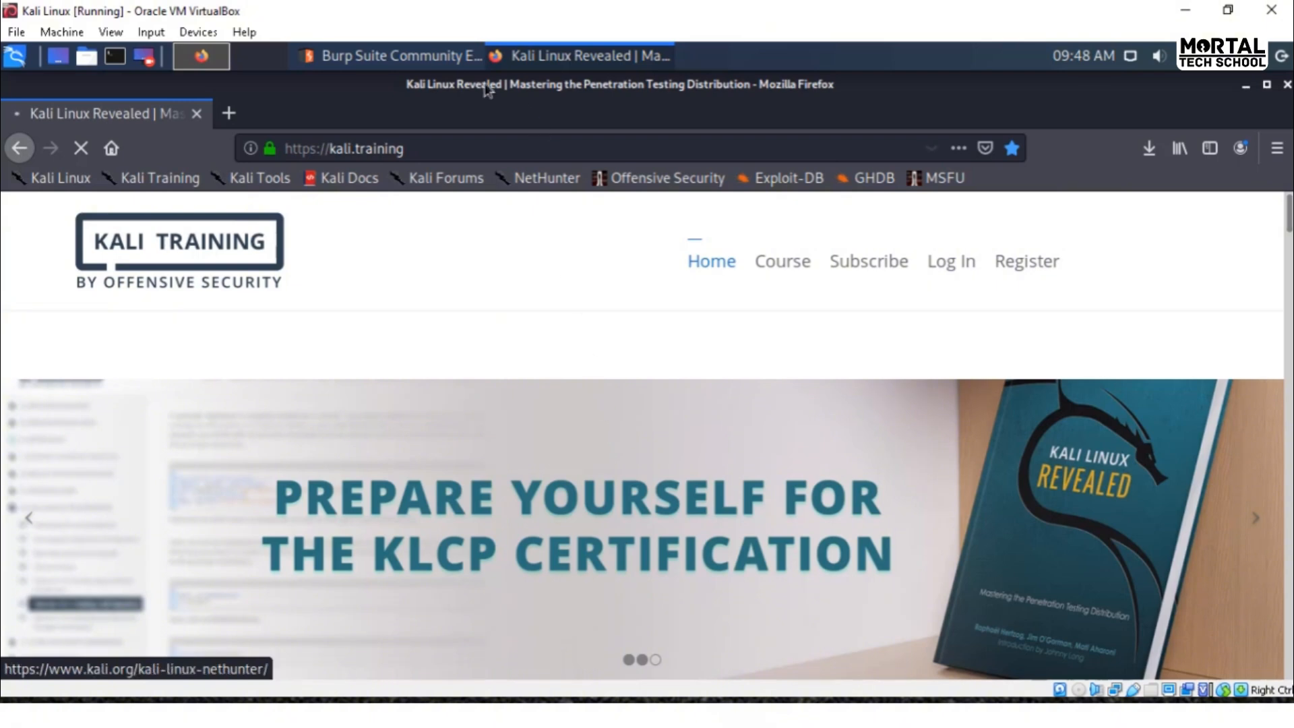
pyautogui.click(398, 55)
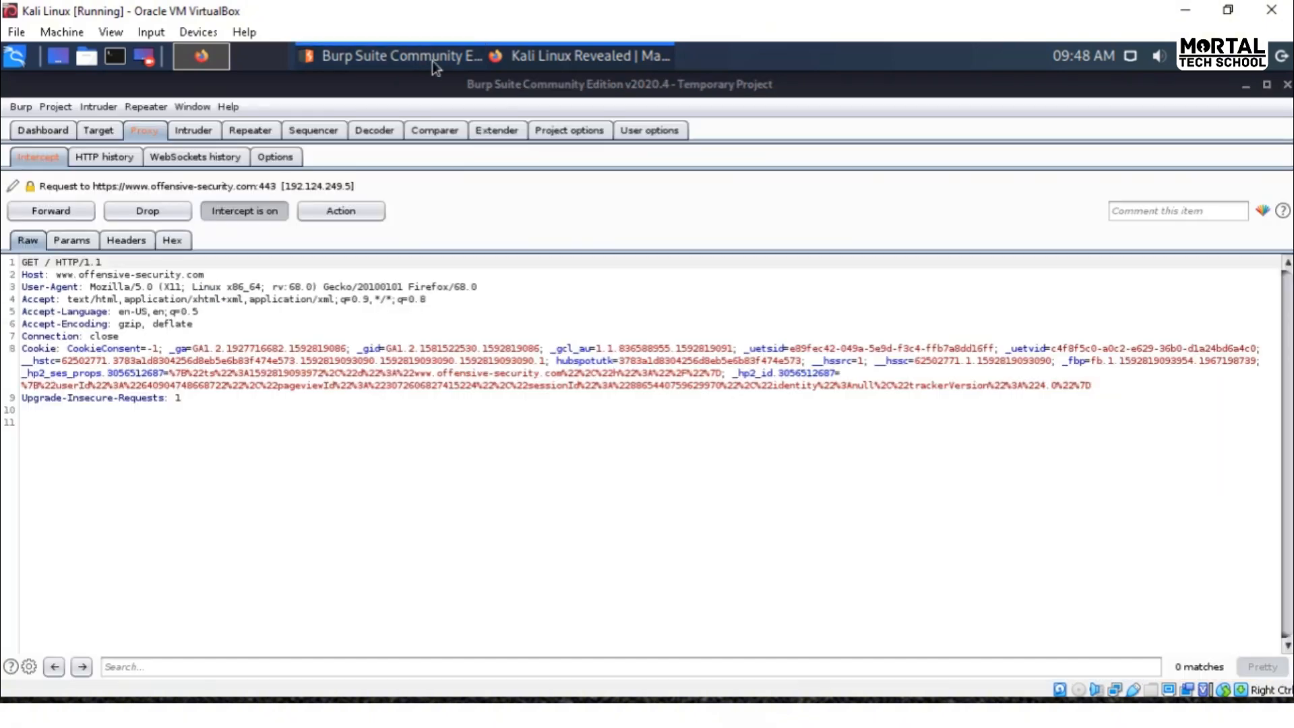
pyautogui.click(29, 213)
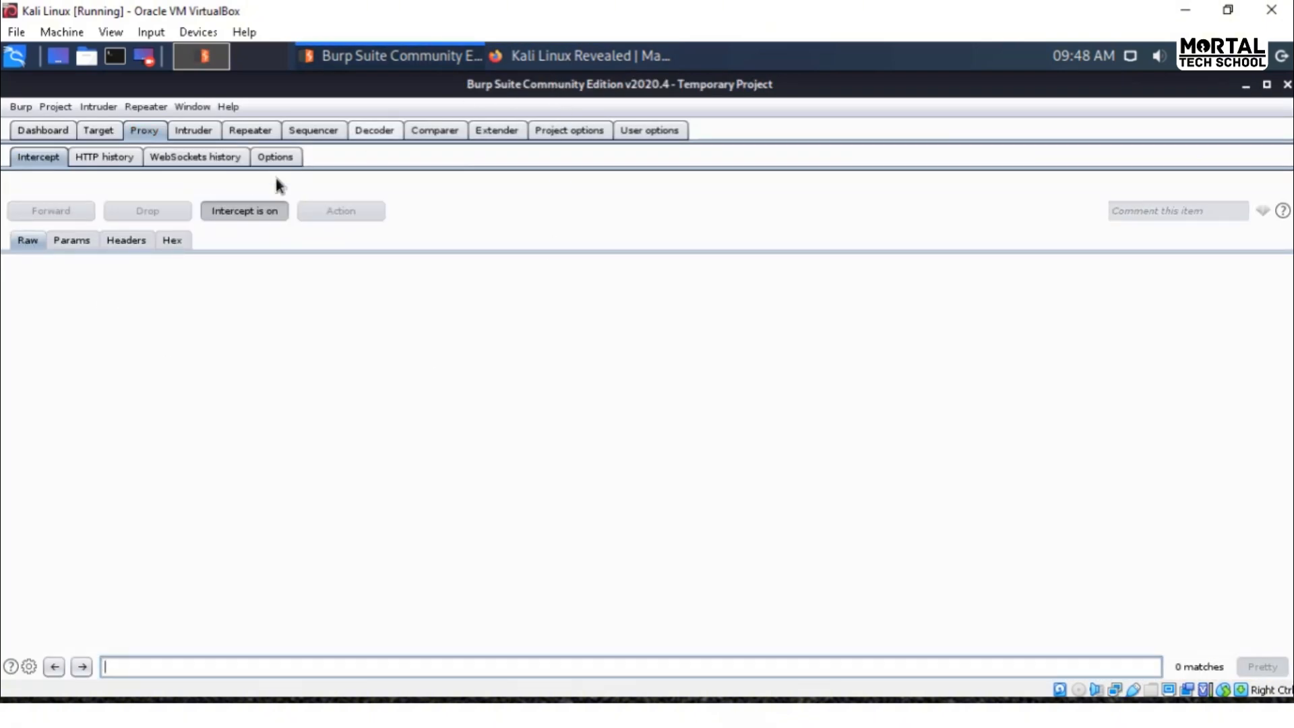
pyautogui.click(587, 59)
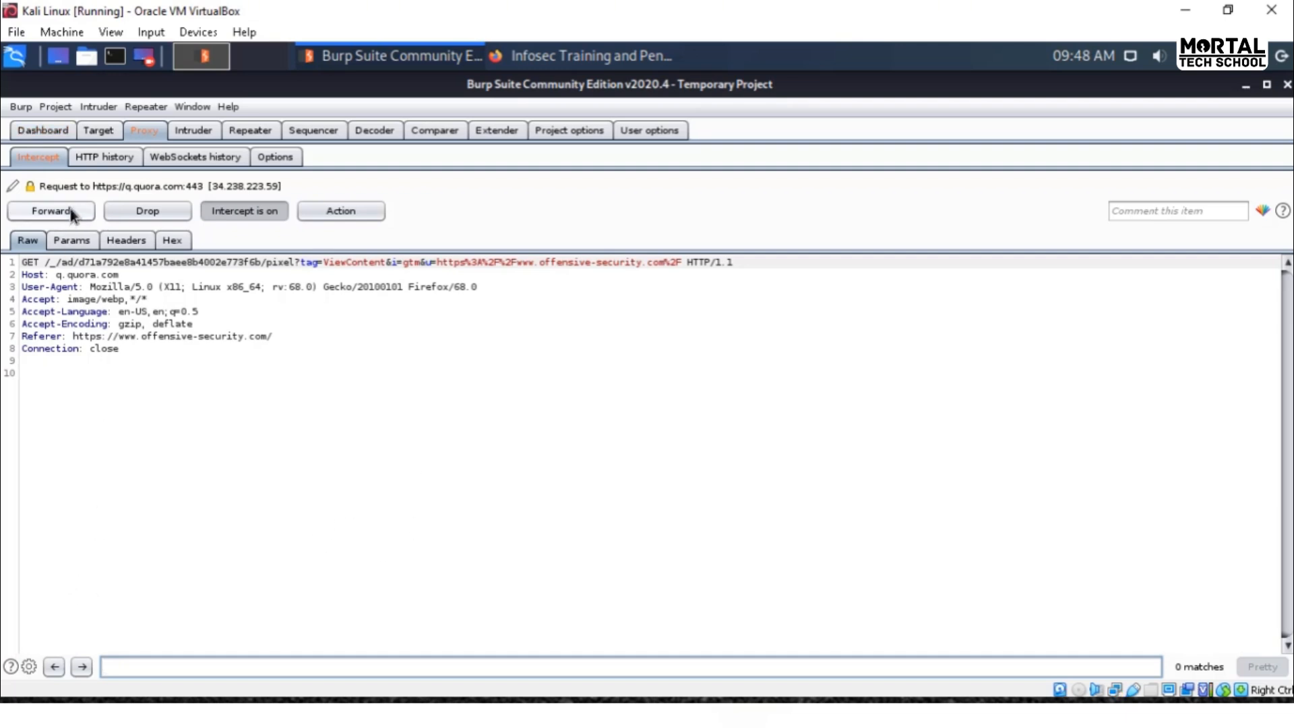
pyautogui.click(51, 211)
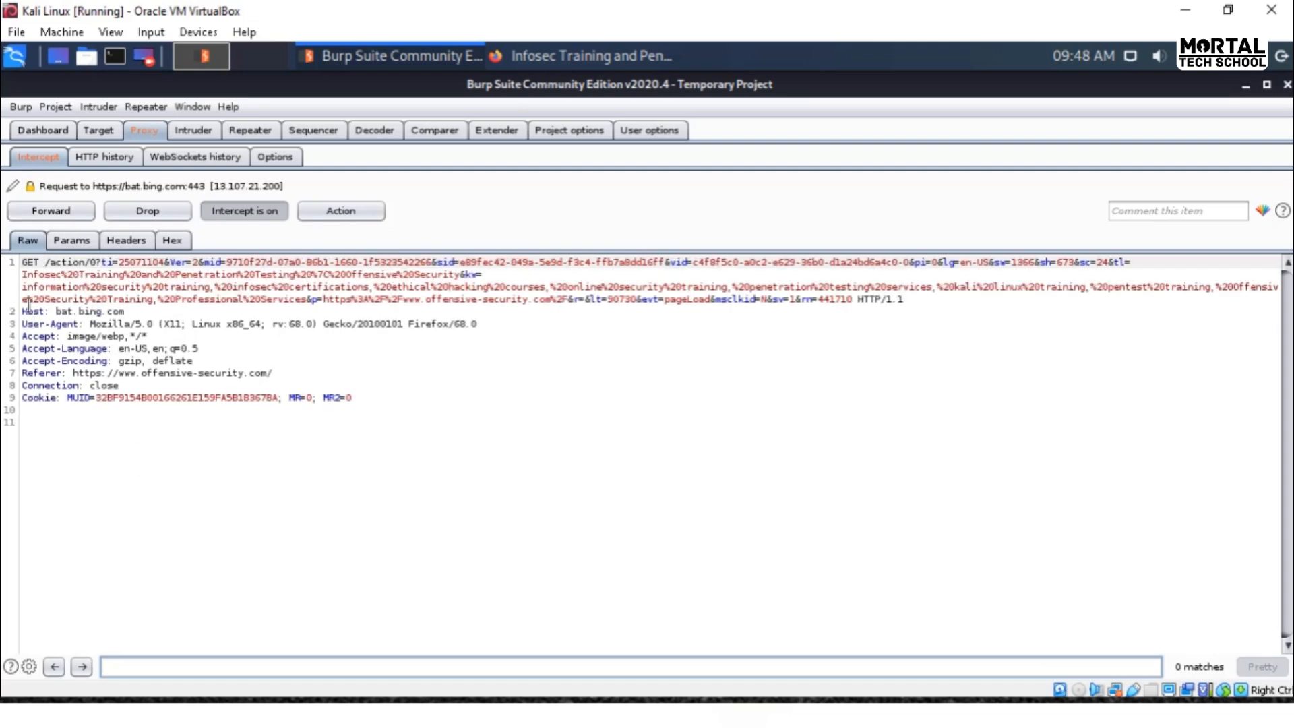
# Step: Examine the GET method and Accept header of the intercepted bat.bing.com request
pyautogui.doubleClick(23, 268)
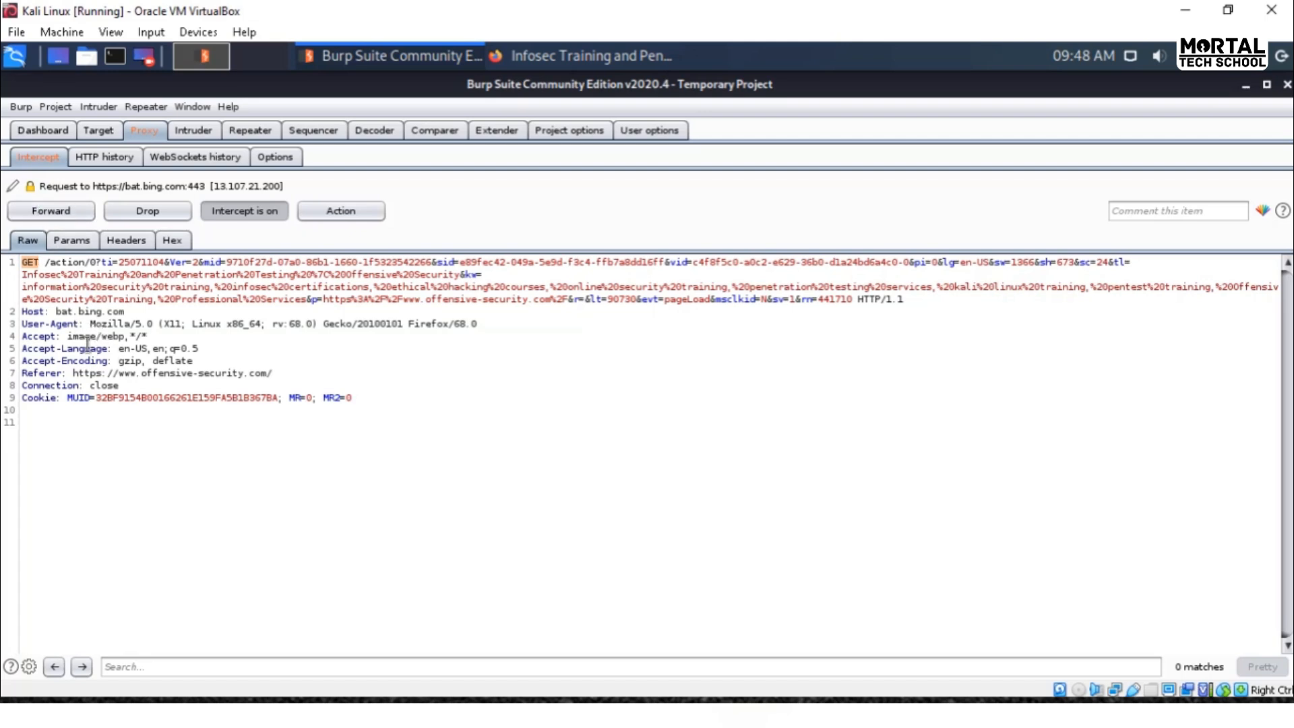
pyautogui.moveTo(71, 335); pyautogui.dragTo(149, 349)
pyautogui.click(235, 458)
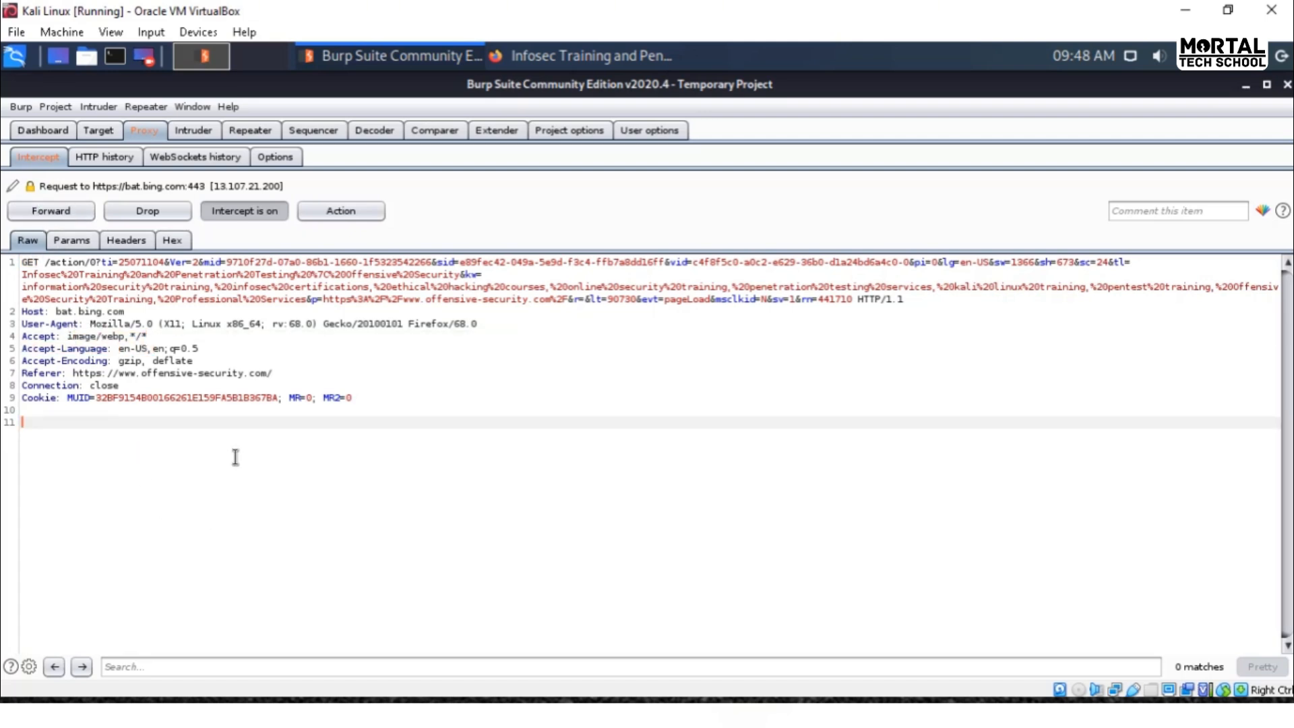
# Step: Forward the bat.bing.com request and the queued requests that follow it, including those to heapanalytics.com and px.ads.linkedin.com
pyautogui.click(78, 214)
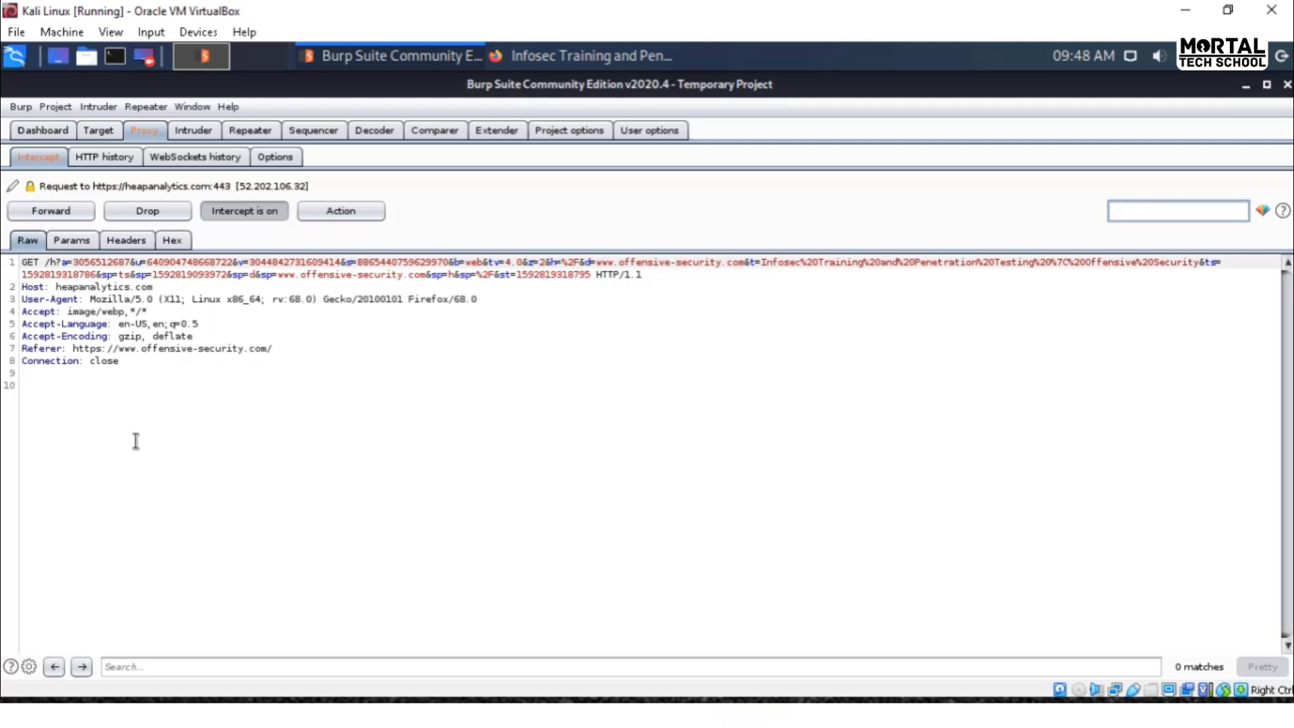
pyautogui.click(54, 211)
pyautogui.click(54, 212)
pyautogui.click(54, 213)
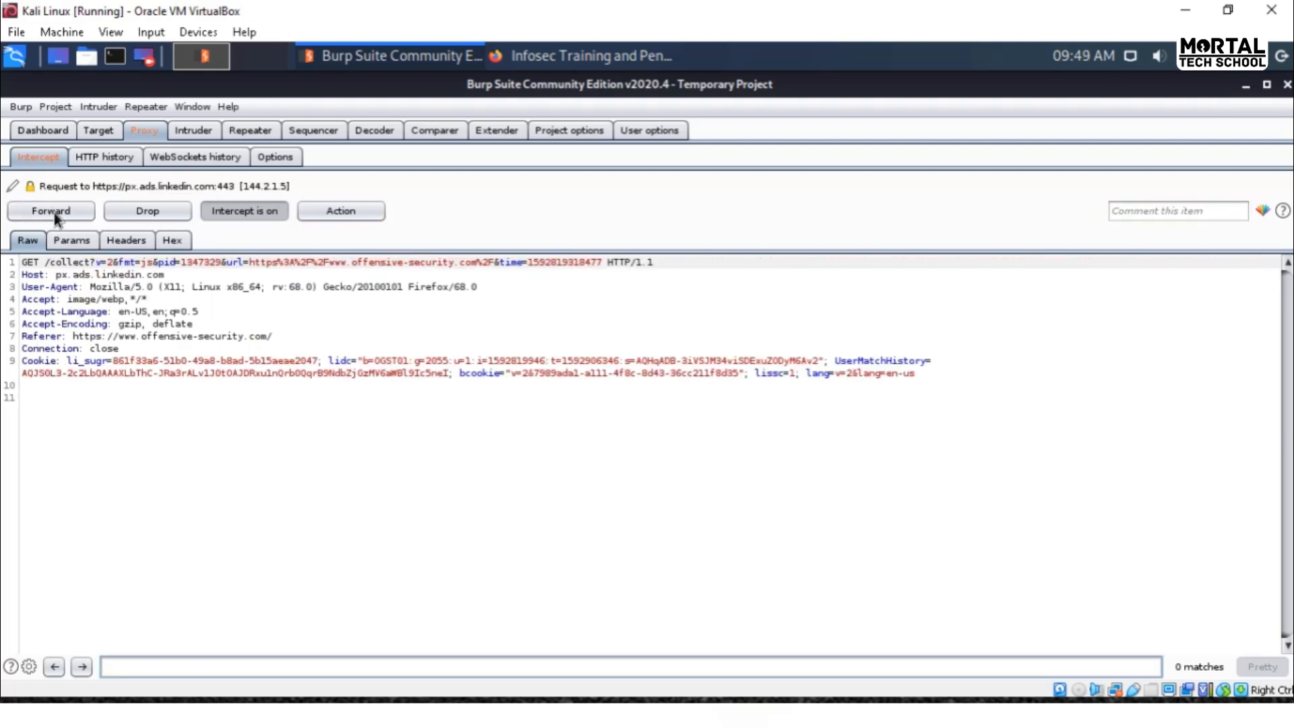
pyautogui.click(54, 212)
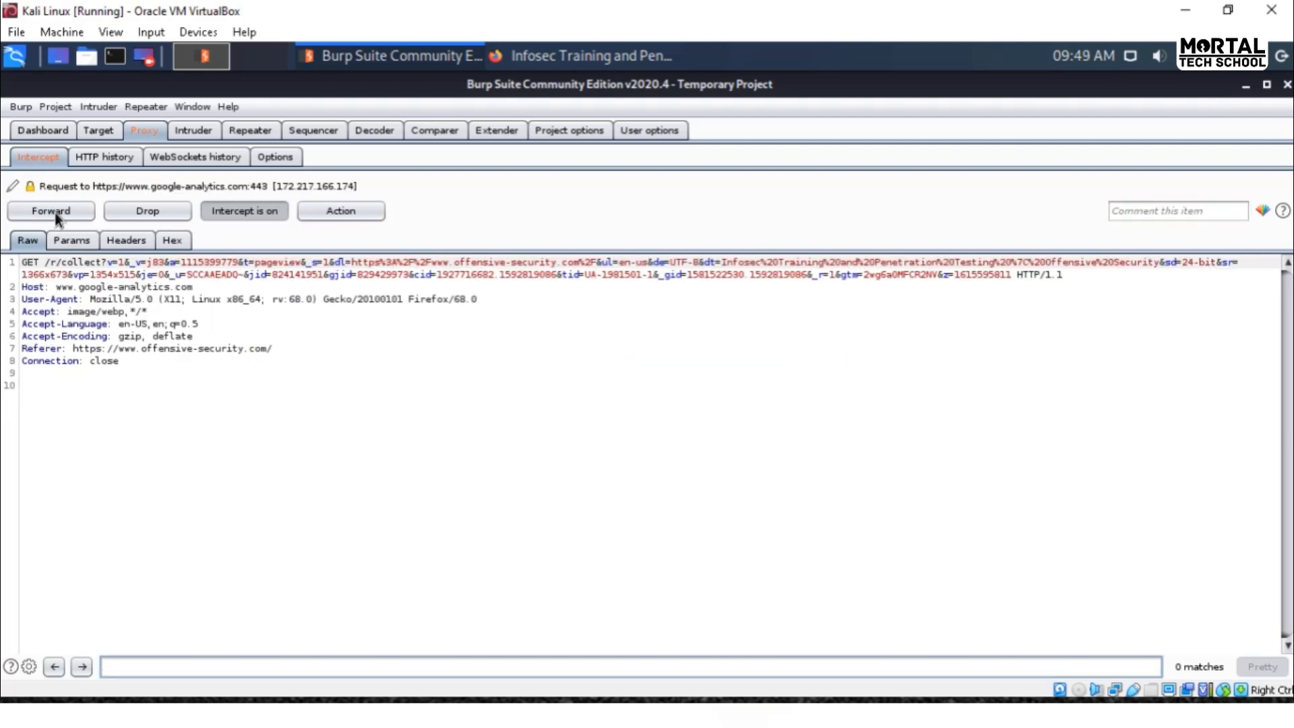
# Step: Forward the remaining held requests, including those to google-analytics.com and api.hubapi.com, and turn interception off
pyautogui.click(54, 213)
pyautogui.click(54, 212)
pyautogui.click(54, 213)
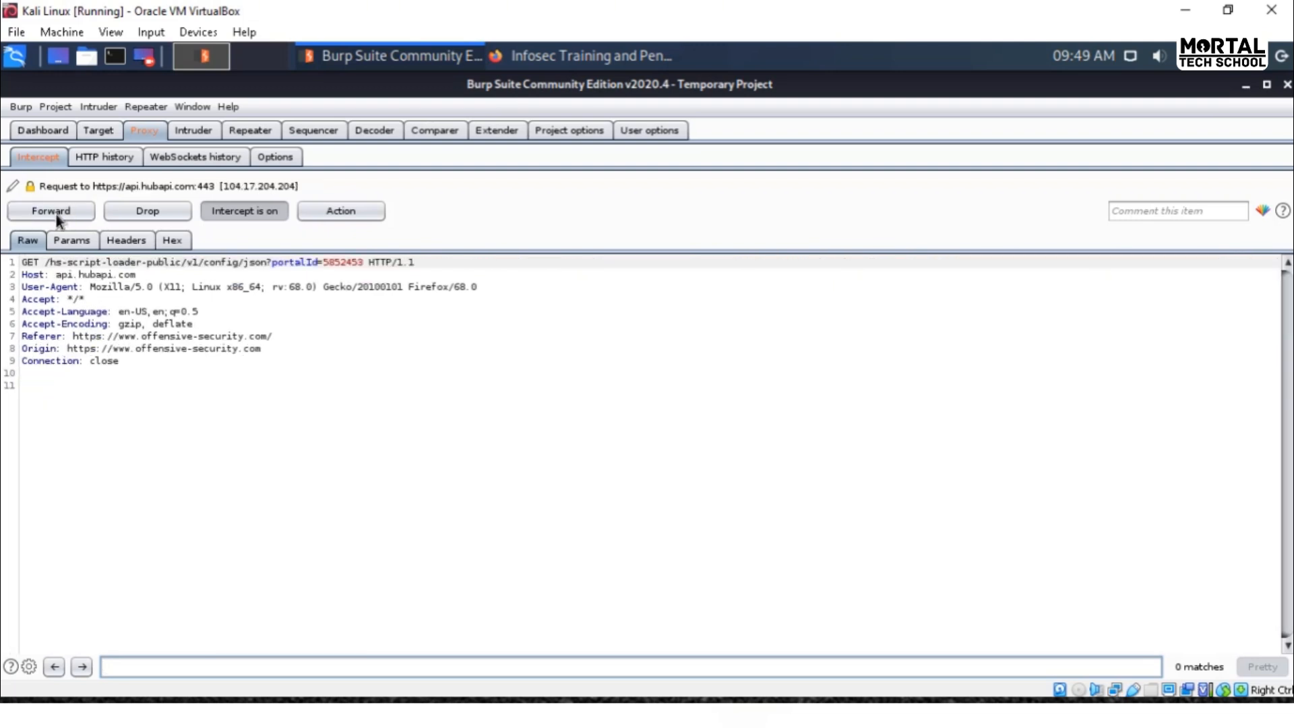
pyautogui.click(54, 212)
pyautogui.click(219, 210)
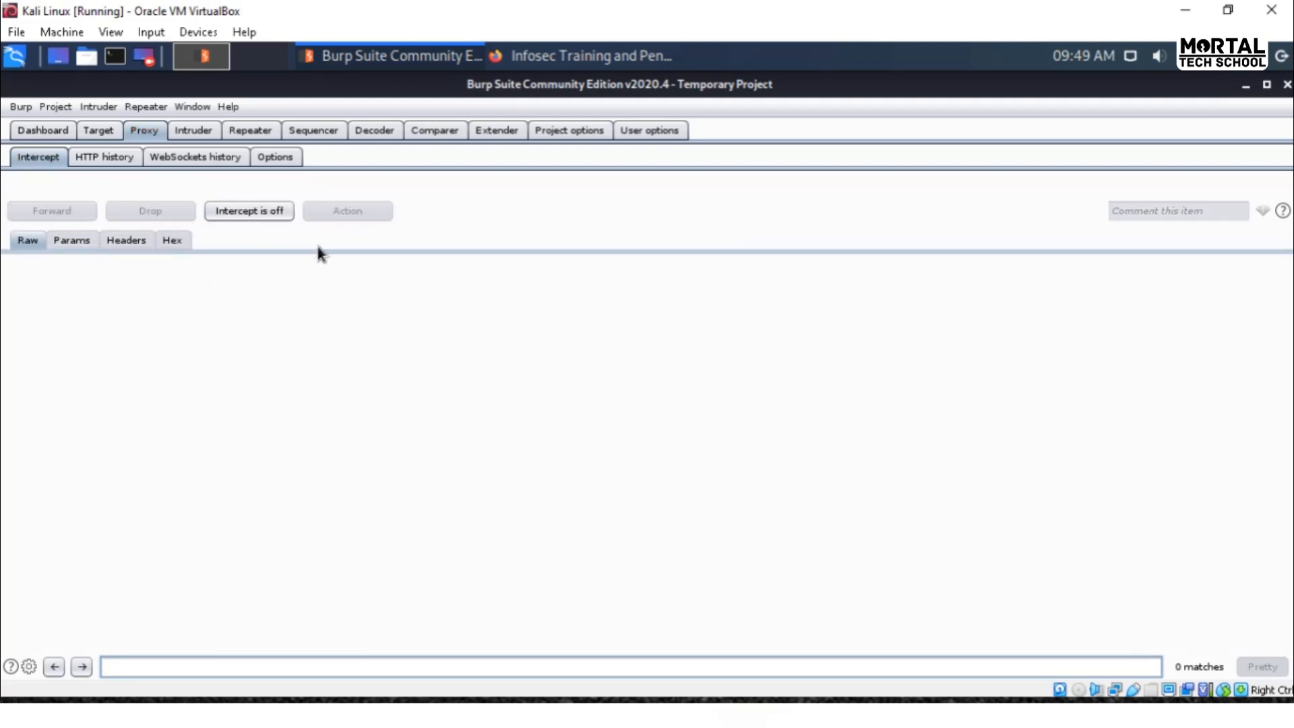
# Step: Switch to Firefox and look through the offensive-security.com home page, including its certification courses and blog articles
pyautogui.click(533, 57)
pyautogui.scroll(-15, 428, 423)
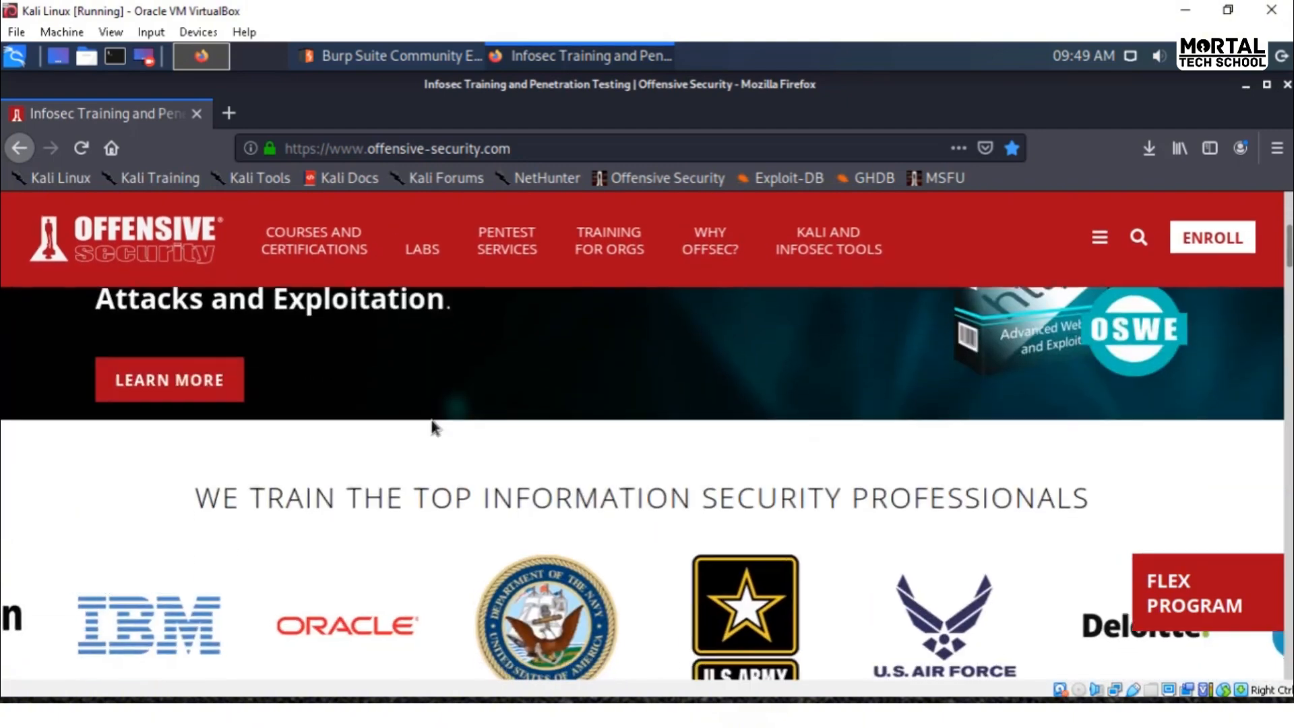
pyautogui.scroll(-10, 426, 420)
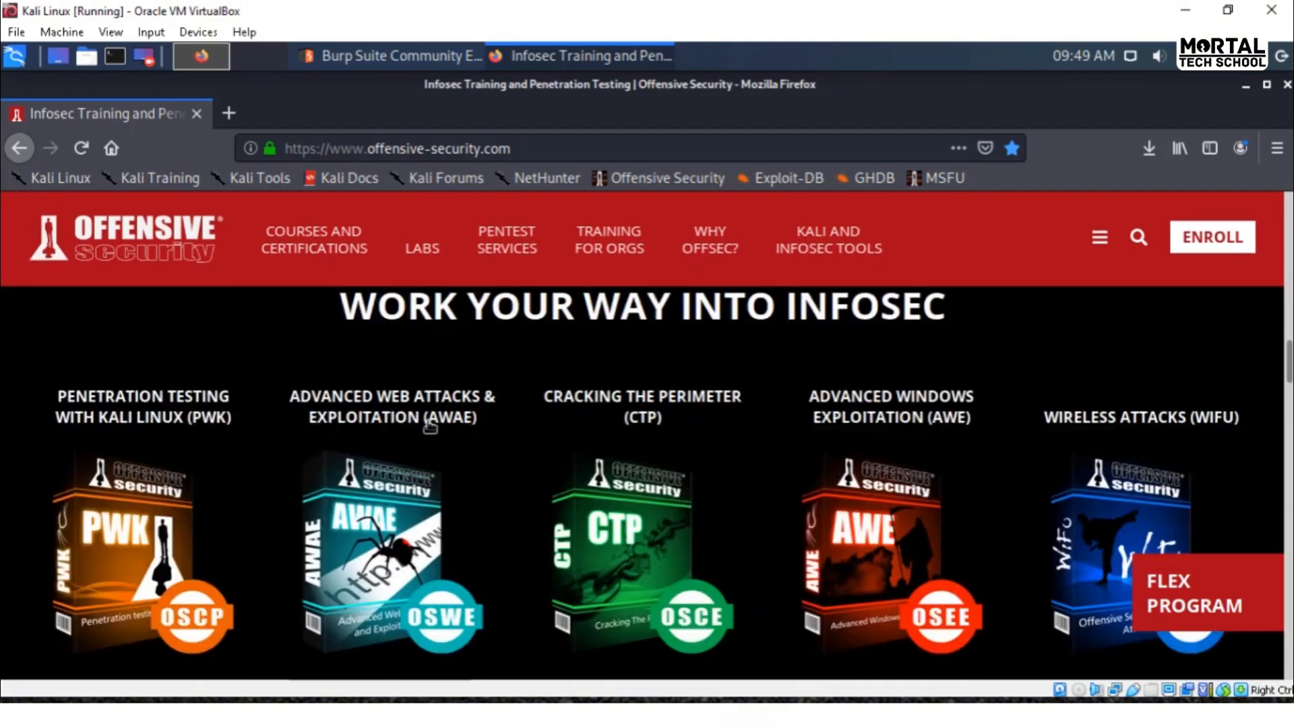
pyautogui.scroll(3, 428, 427)
pyautogui.scroll(-1, 428, 431)
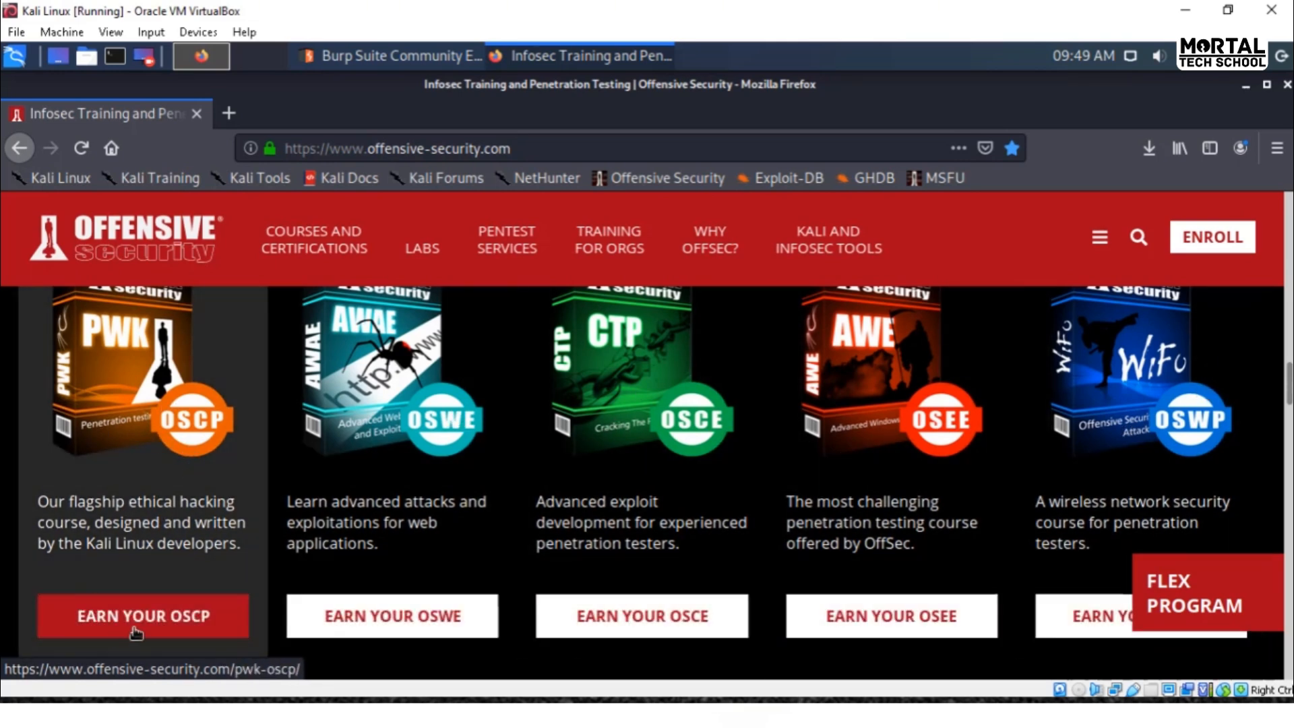
pyautogui.scroll(-2, 276, 432)
pyautogui.scroll(-12, 341, 426)
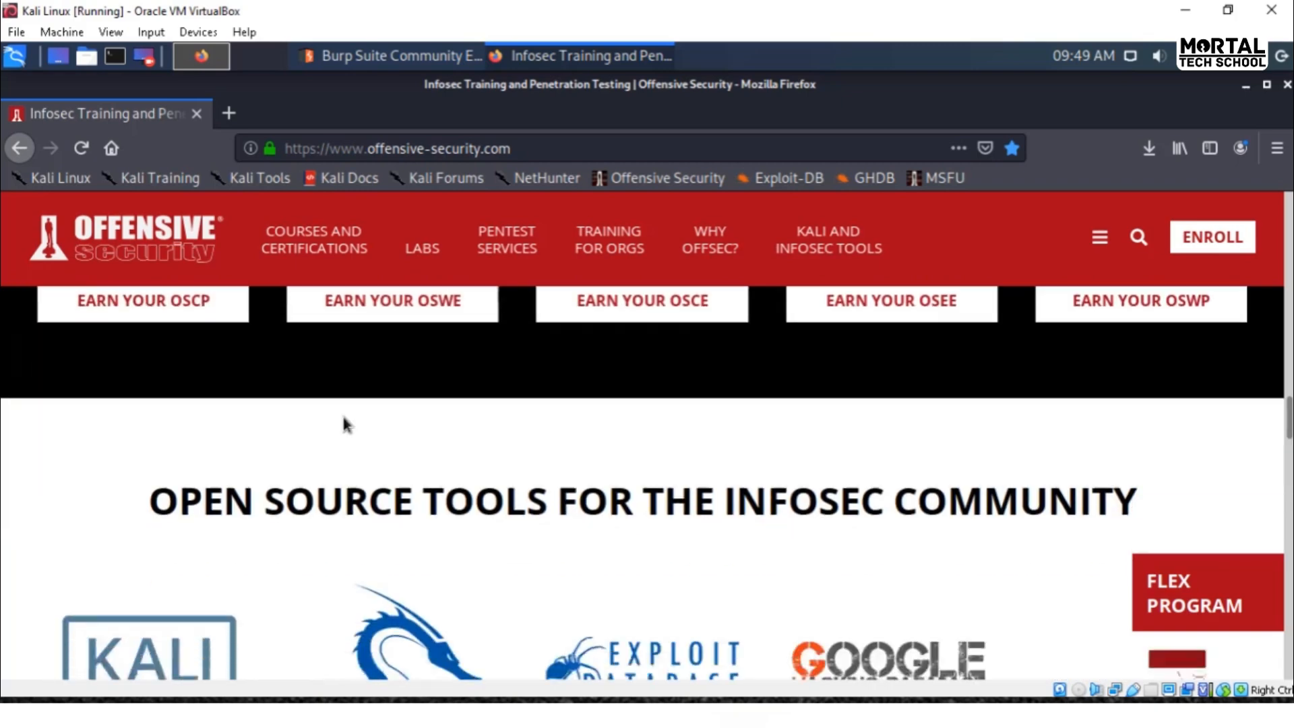
pyautogui.scroll(-3, 337, 426)
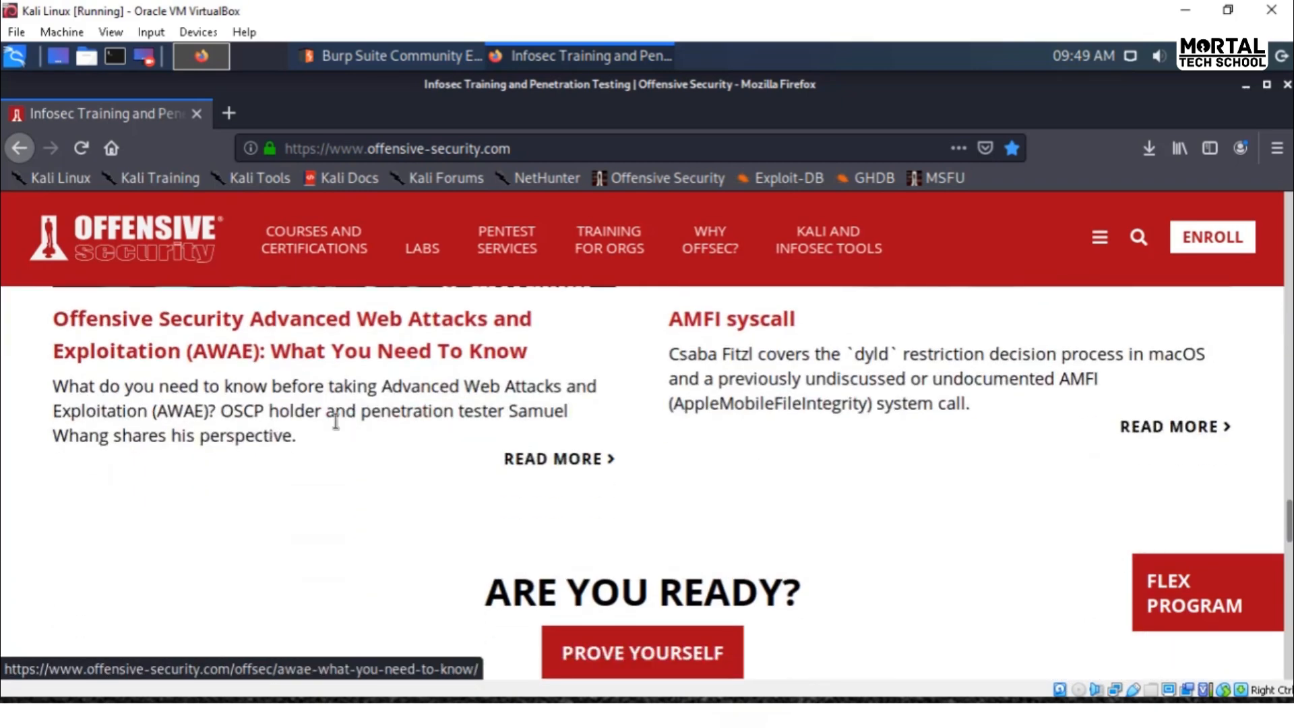
pyautogui.scroll(10, 337, 426)
pyautogui.scroll(4, 339, 426)
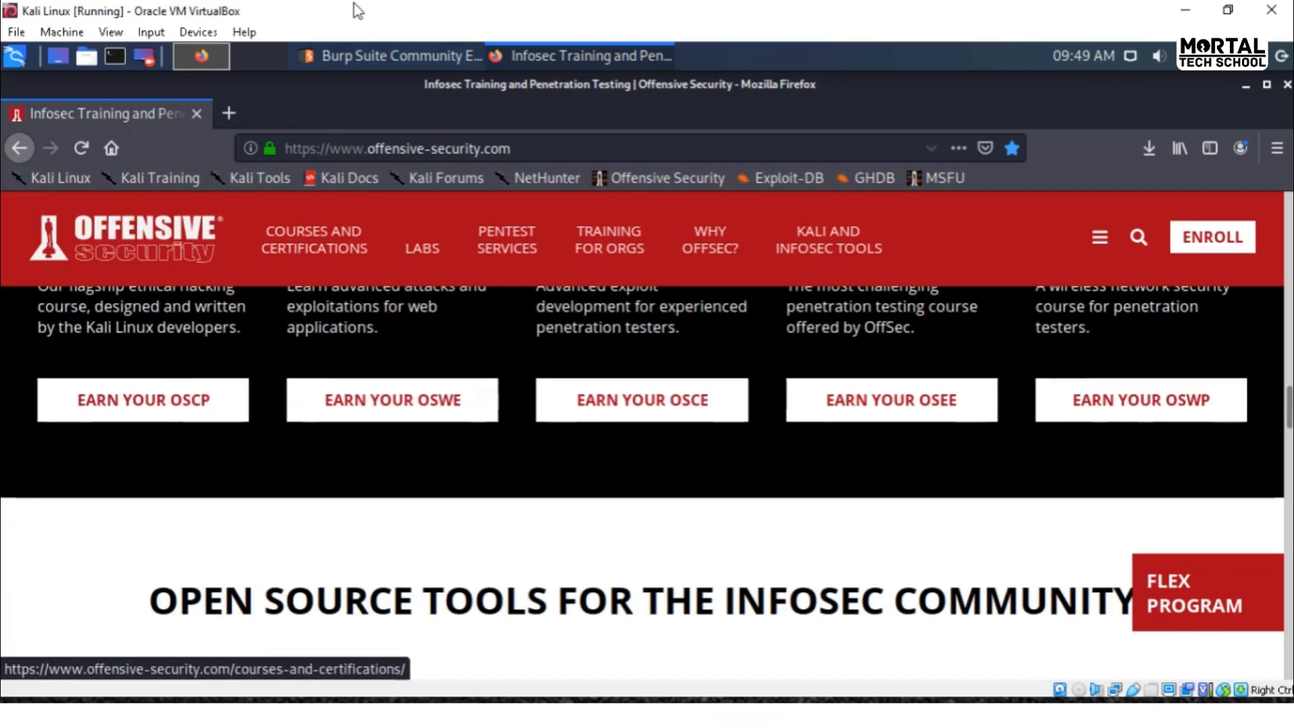
# Step: Turn interception back on in Burp Suite and follow the Earn Your OSCP link on the Firefox page
pyautogui.click(358, 54)
pyautogui.click(232, 211)
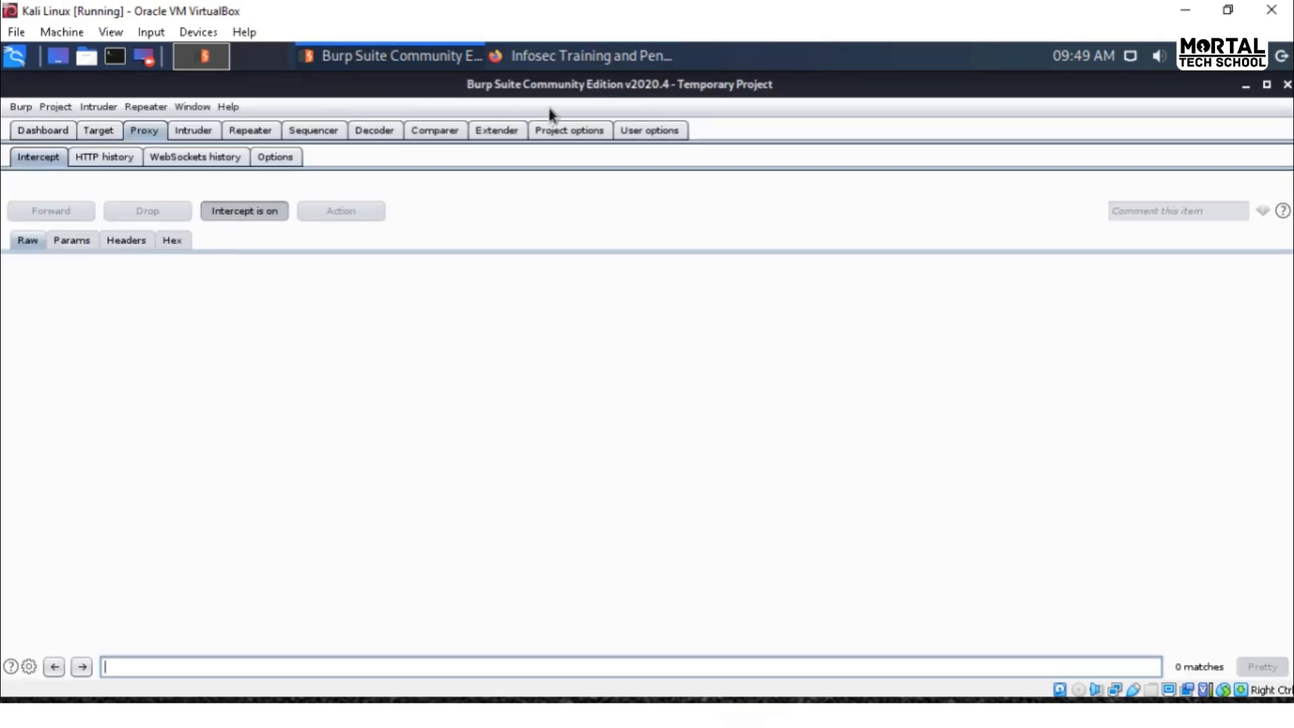
pyautogui.click(579, 64)
pyautogui.scroll(4, 185, 344)
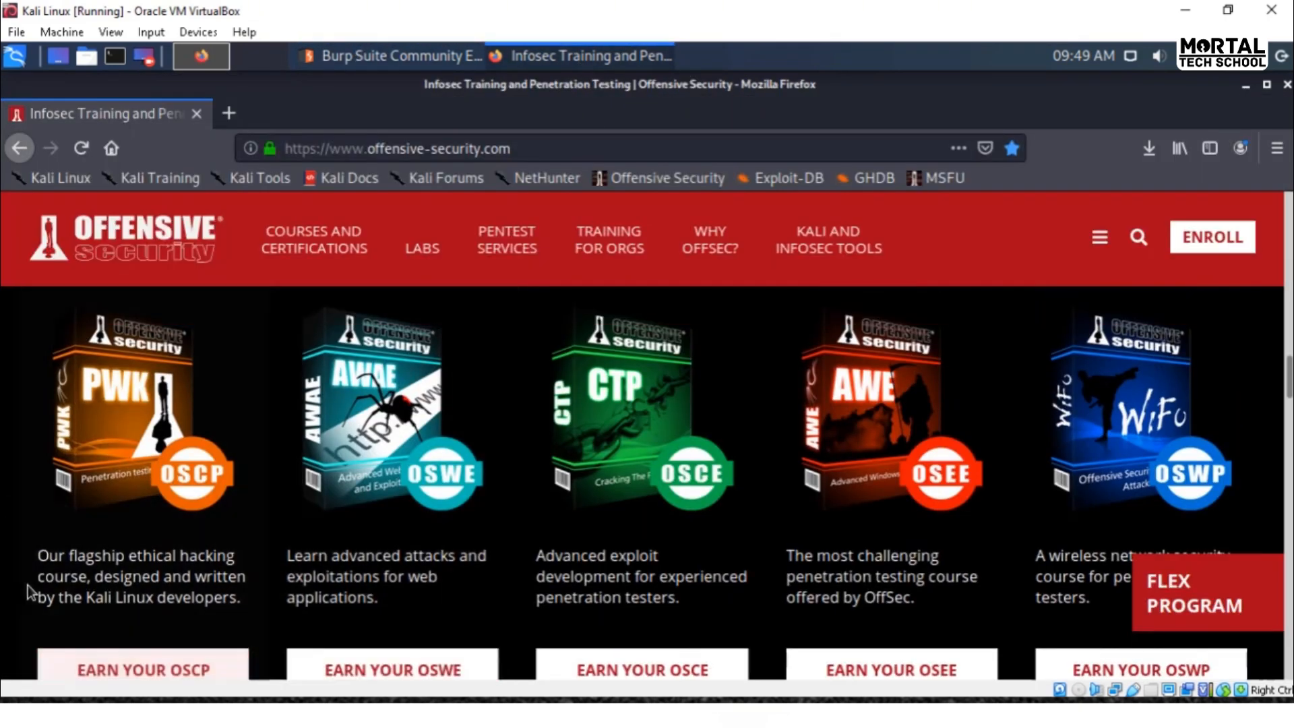
pyautogui.scroll(-3, 101, 519)
pyautogui.click(108, 521)
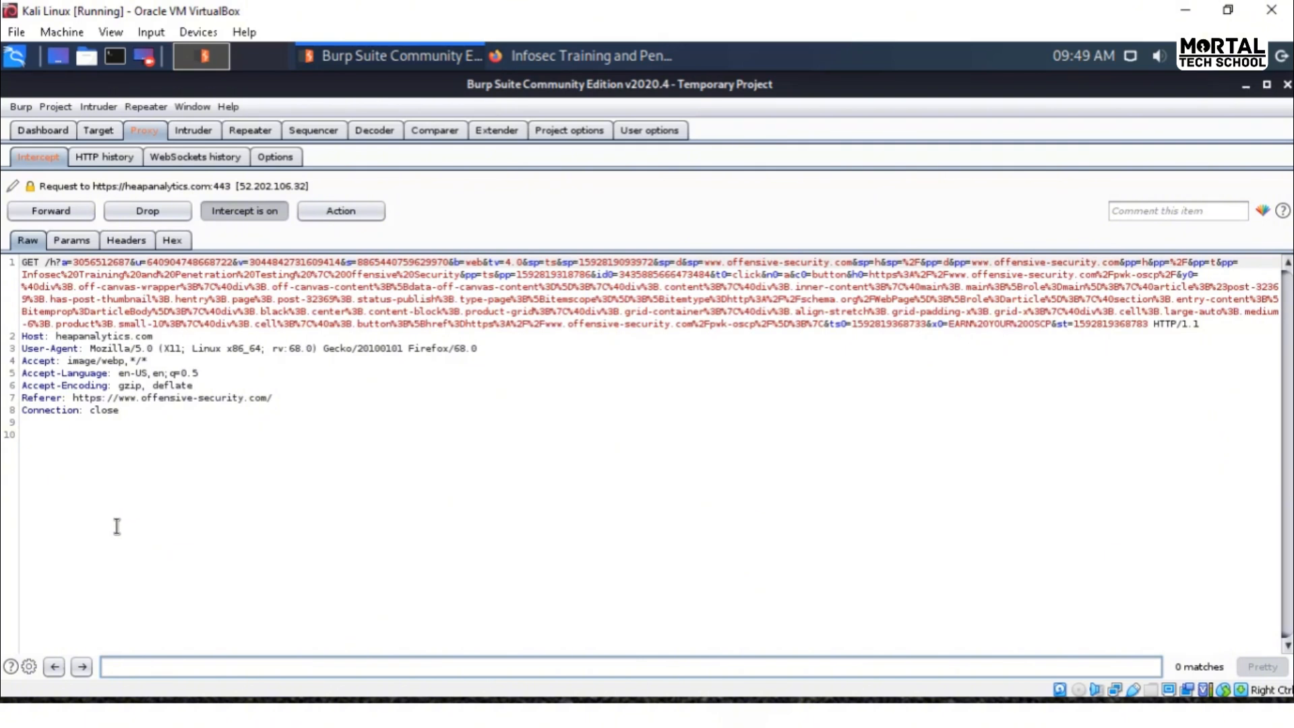
# Step: Examine the GET method of the heapanalytics.com request, forward the held requests including those to facebook.com and bat.bing.com, and turn interception off
pyautogui.moveTo(23, 259); pyautogui.dragTo(33, 265)
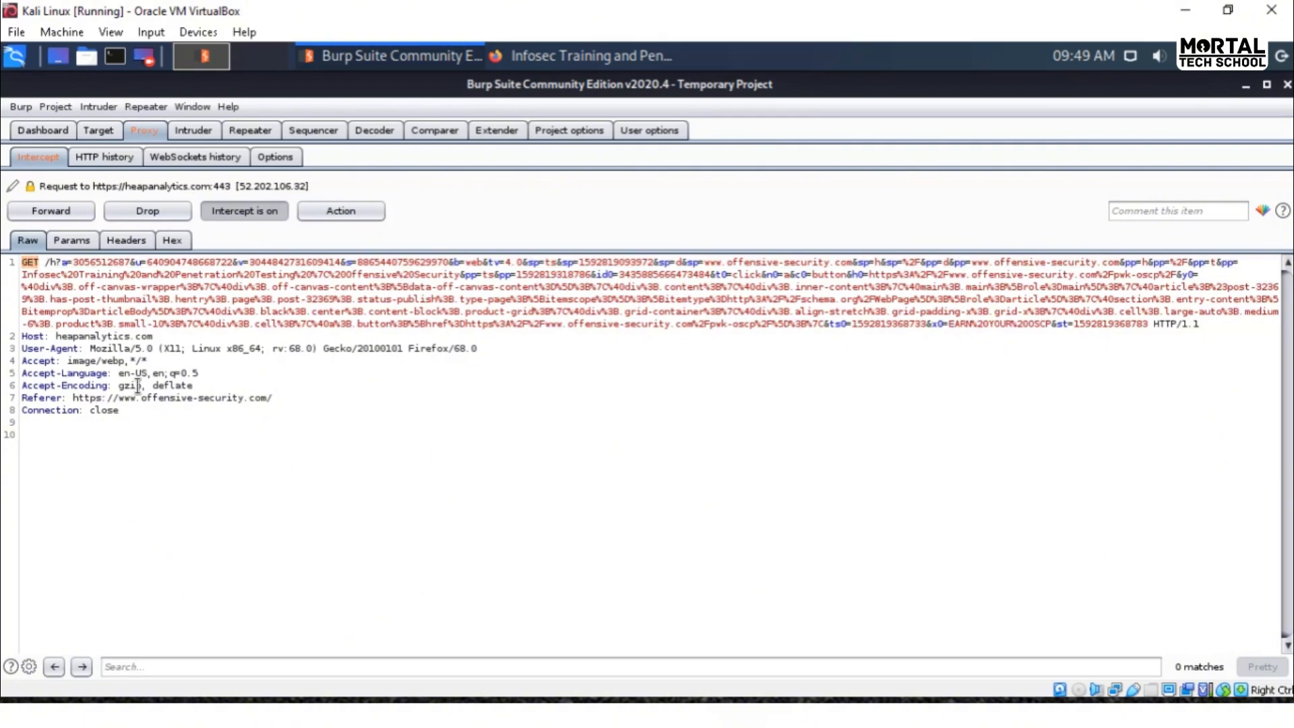
pyautogui.click(76, 209)
pyautogui.click(74, 216)
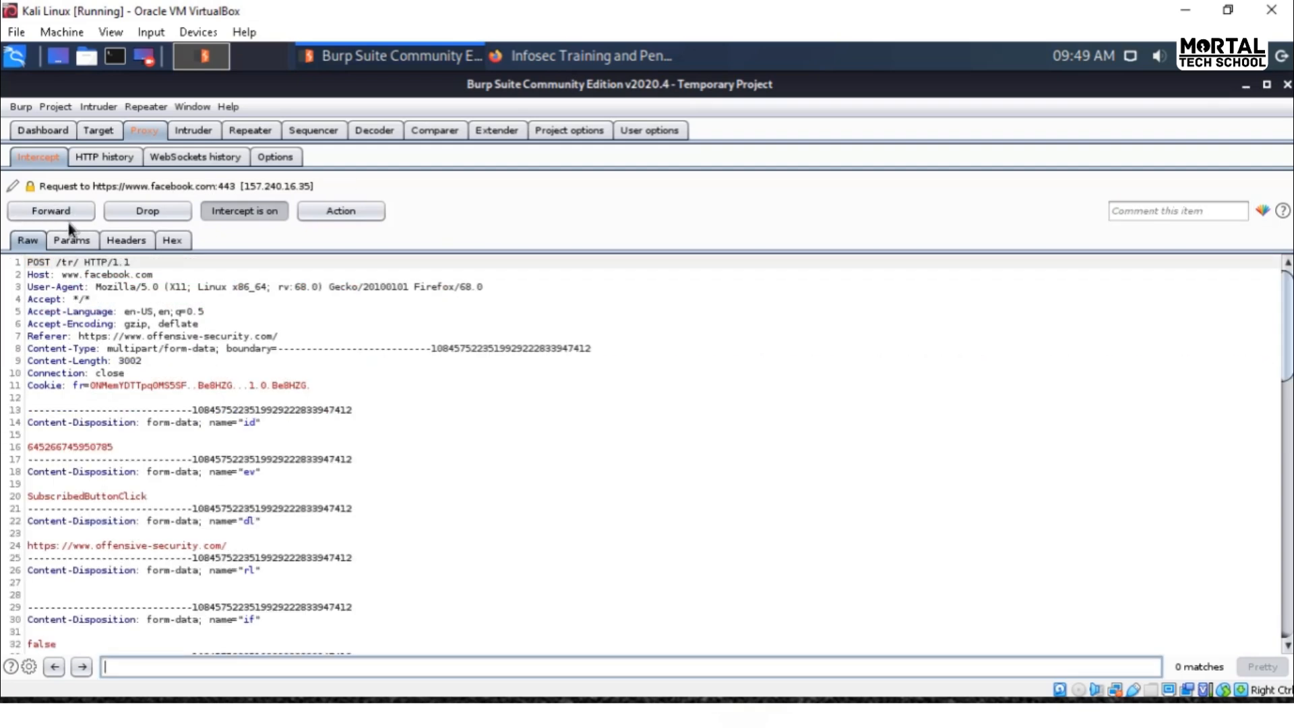
pyautogui.click(65, 212)
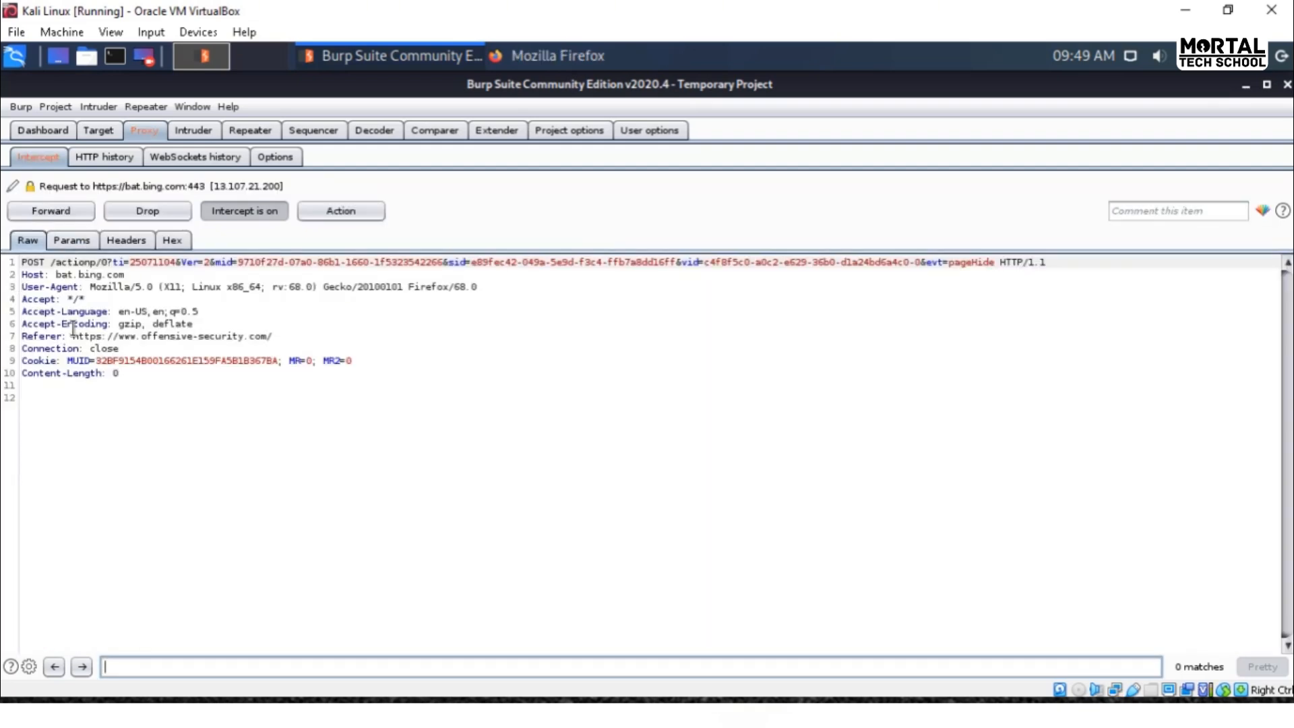
pyautogui.click(47, 211)
pyautogui.click(229, 213)
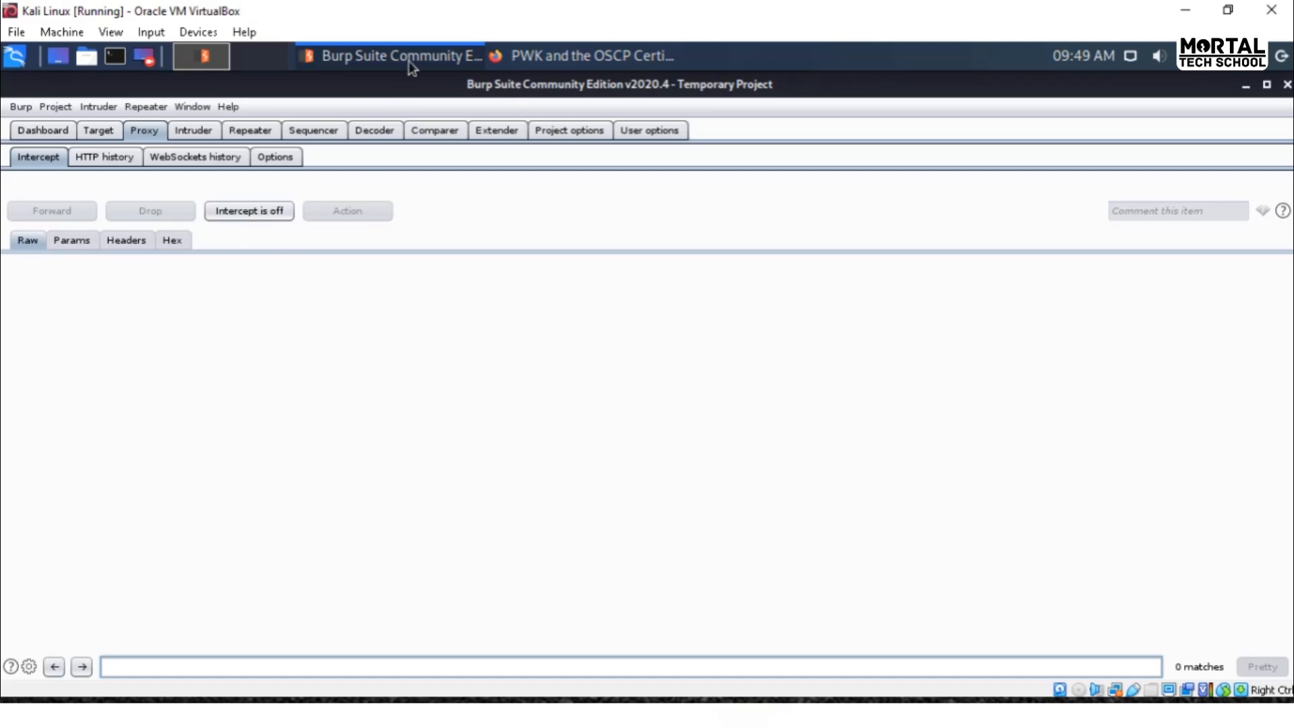
# Step: Switch to Firefox and look through the PWK and OSCP certification page
pyautogui.click(496, 56)
pyautogui.scroll(-15, 399, 377)
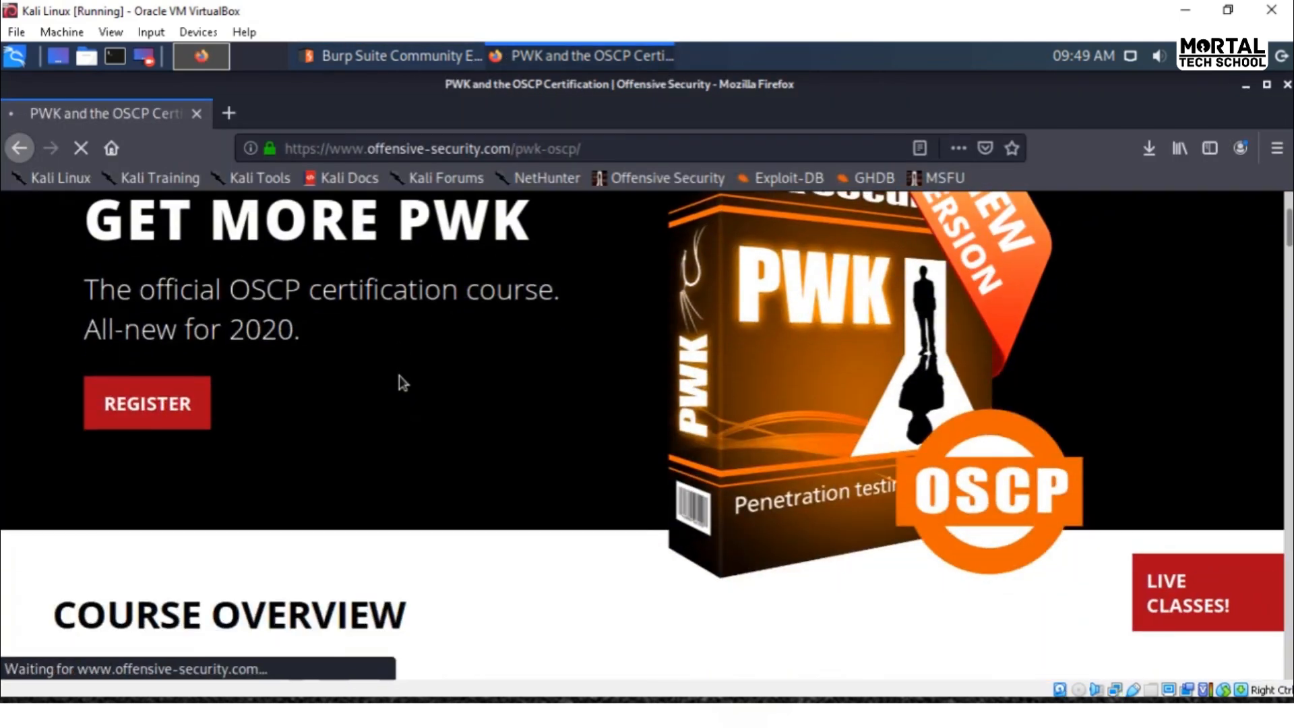
pyautogui.scroll(-10, 399, 385)
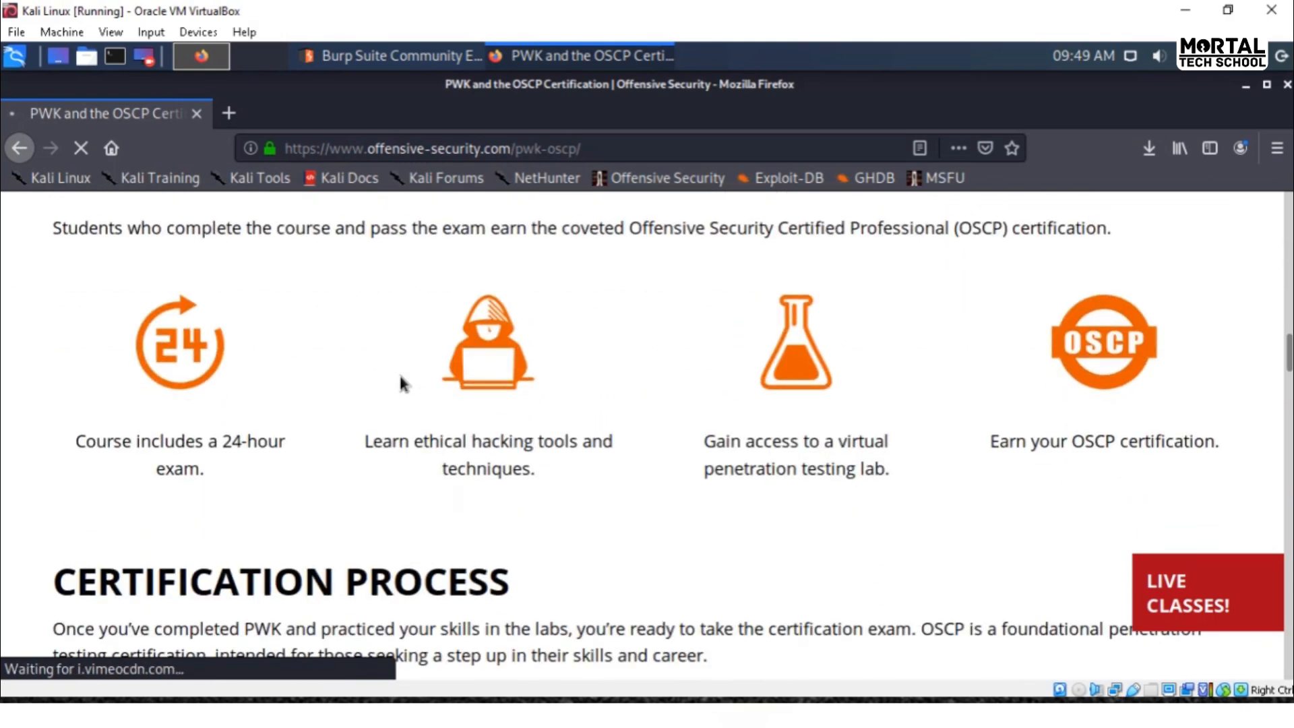
pyautogui.scroll(-5, 399, 377)
pyautogui.scroll(5, 399, 377)
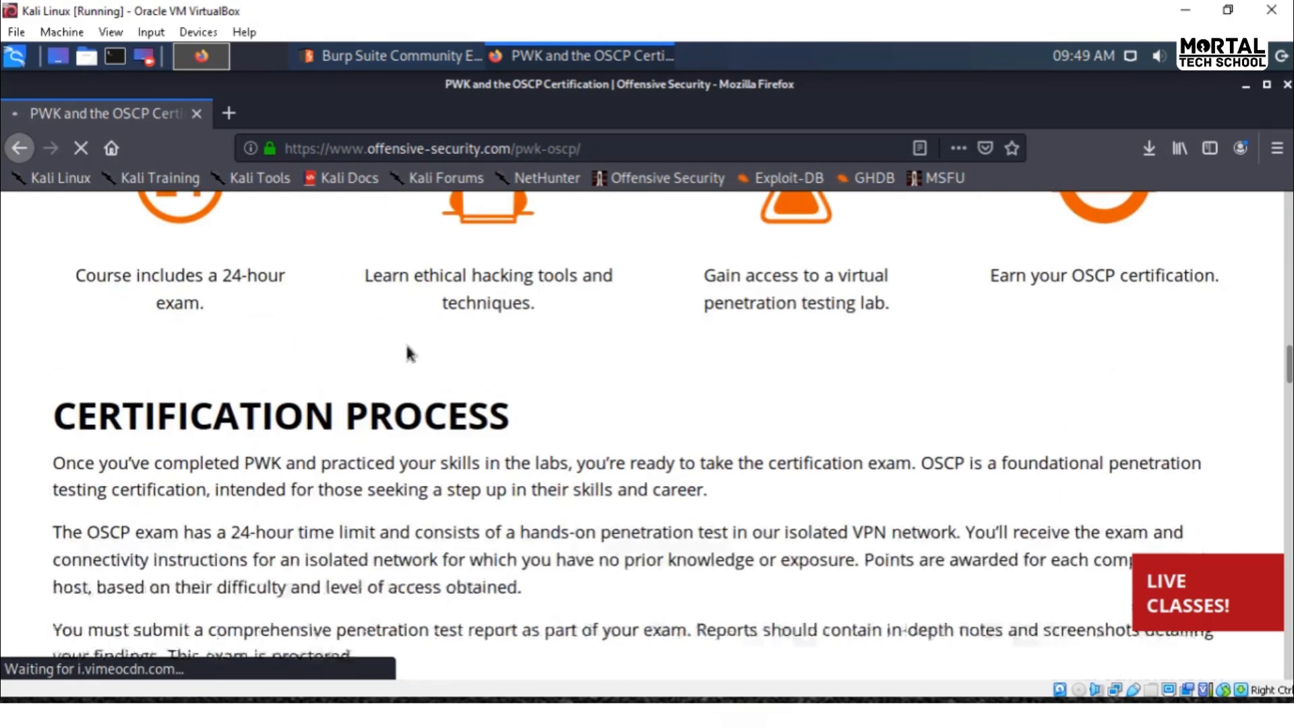
# Step: Exit Burp Suite, closing all its windows, and try to load the Kali Linux bookmark in Firefox
pyautogui.click(405, 56)
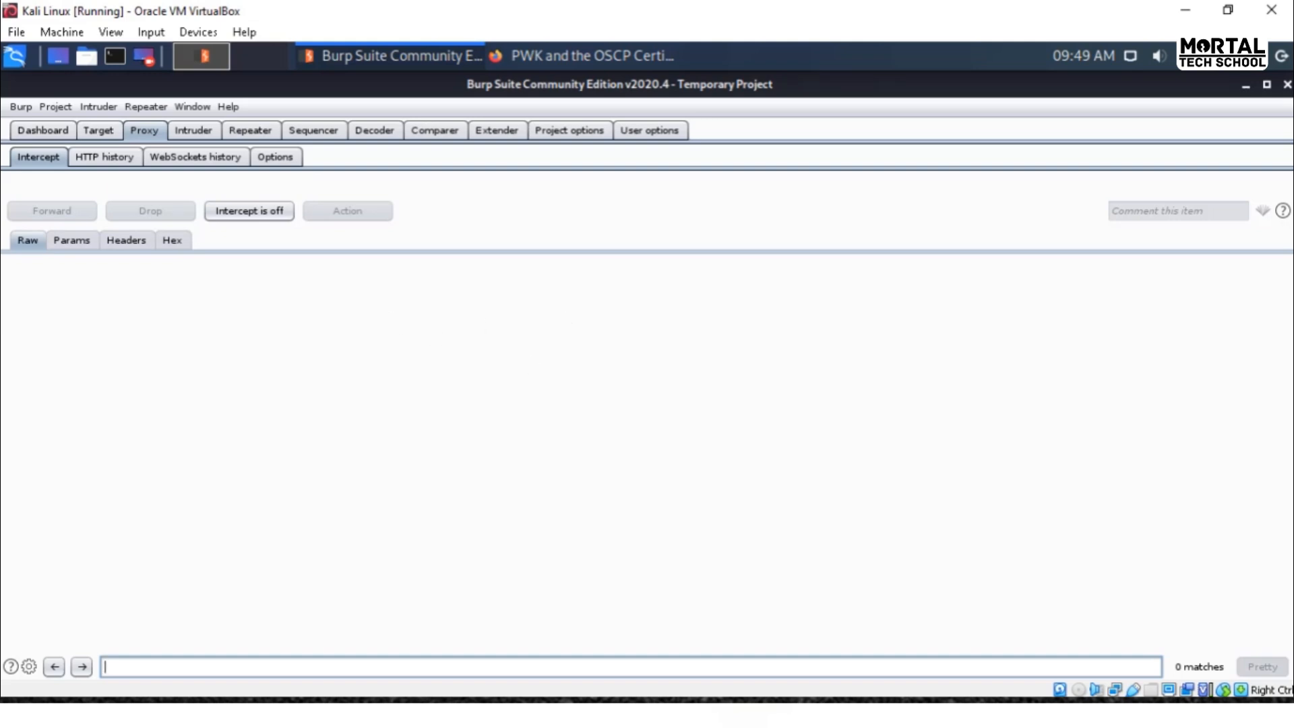
pyautogui.click(1287, 85)
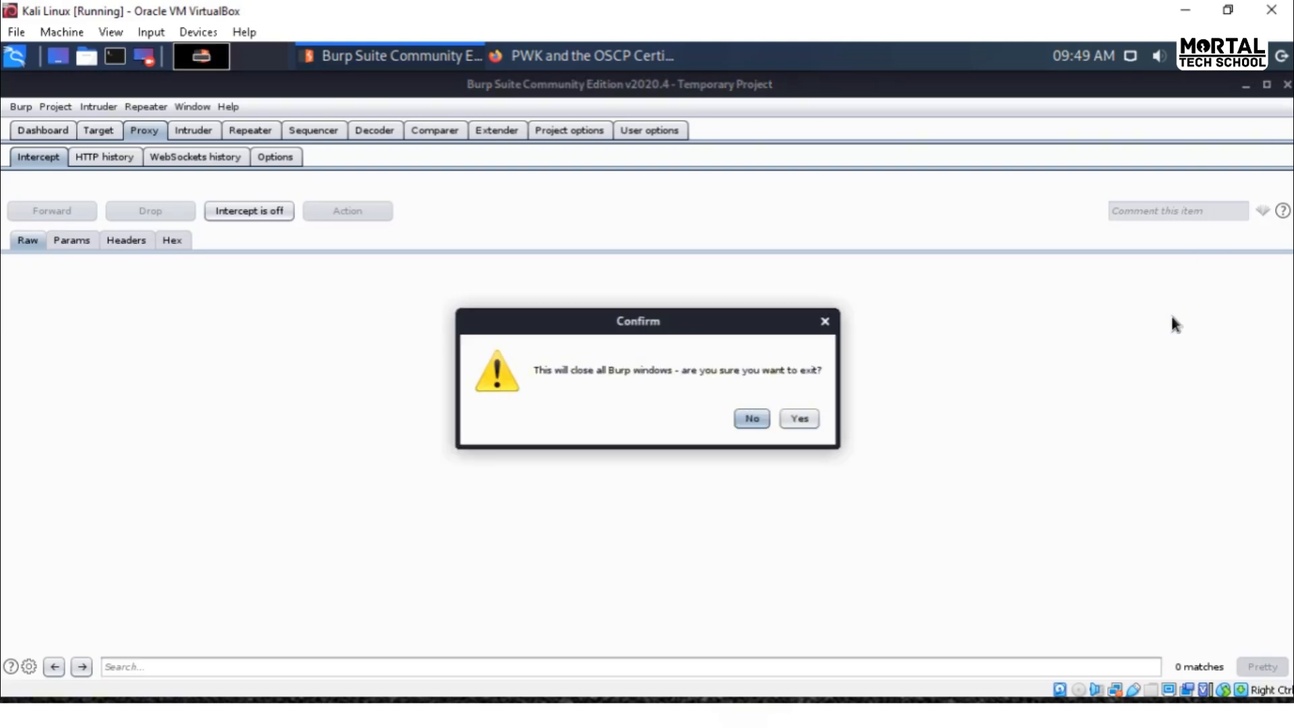
pyautogui.click(754, 417)
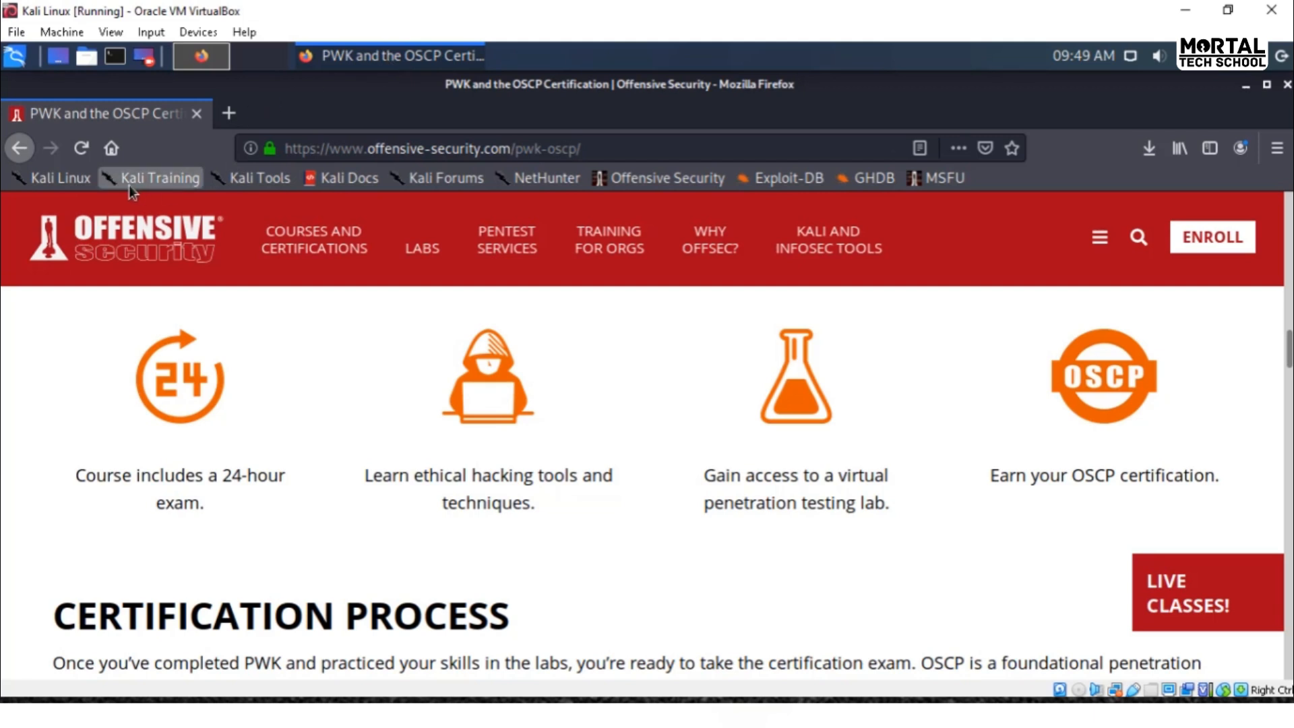
pyautogui.click(54, 178)
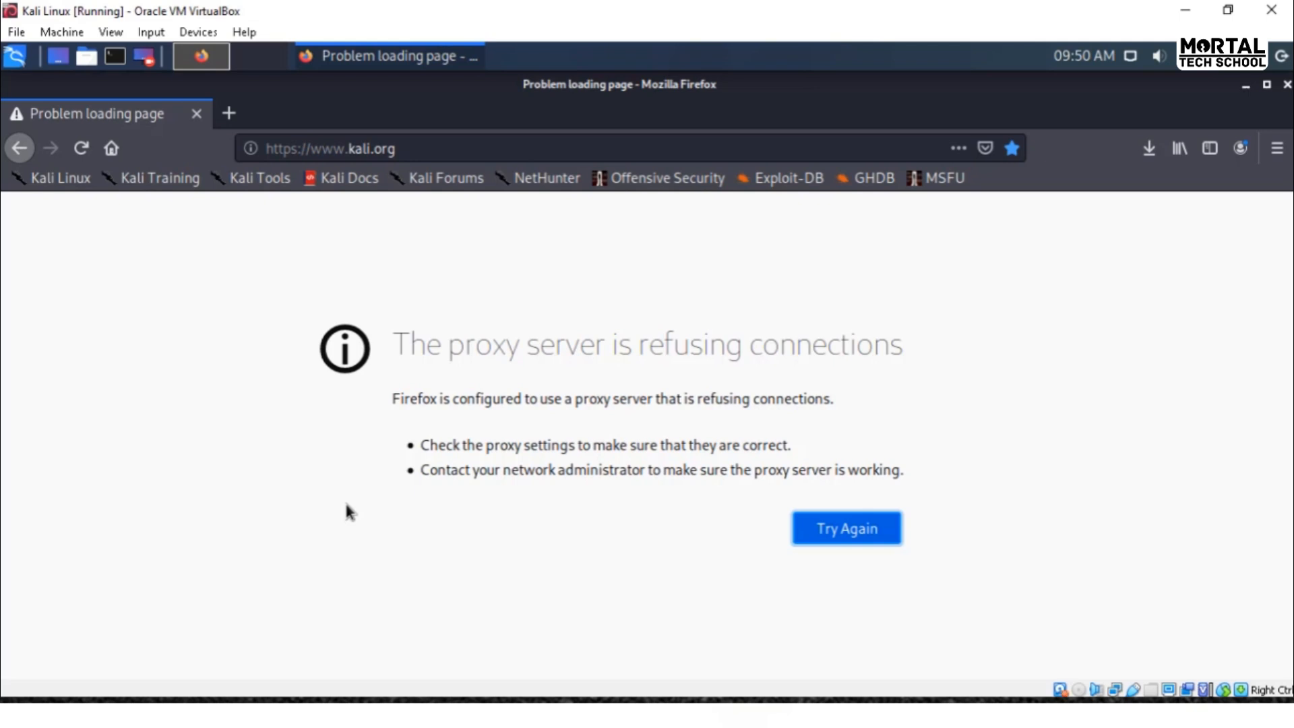
# Step: Set Firefox's connection settings to No proxy in the network preferences and save them
pyautogui.click(1276, 149)
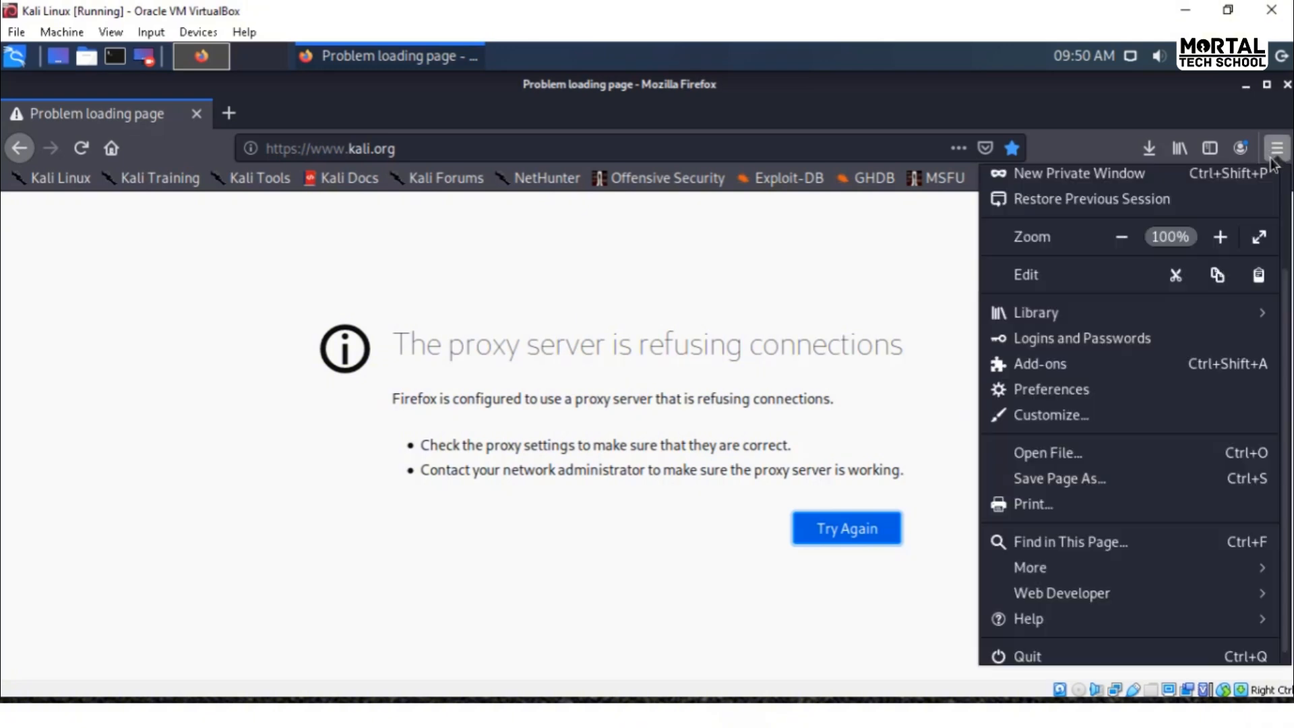
pyautogui.click(1053, 391)
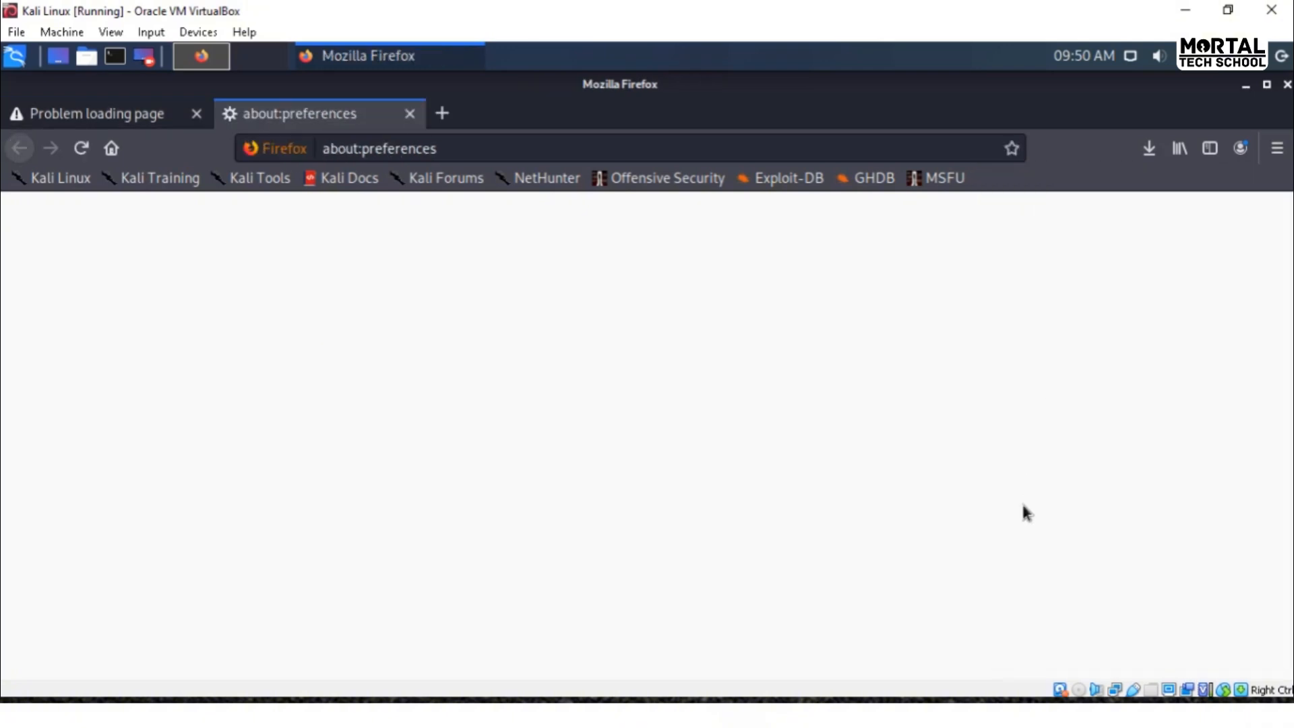
pyautogui.scroll(-15, 1057, 402)
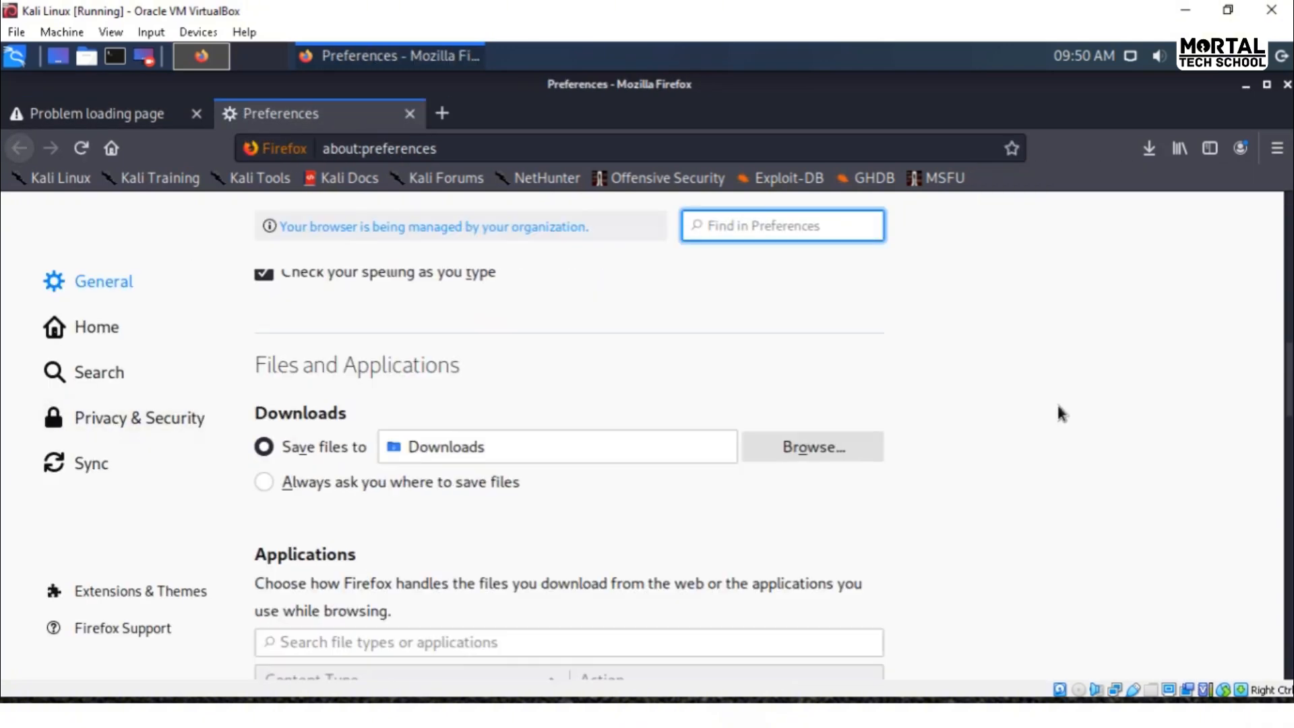
pyautogui.scroll(-5, 1044, 377)
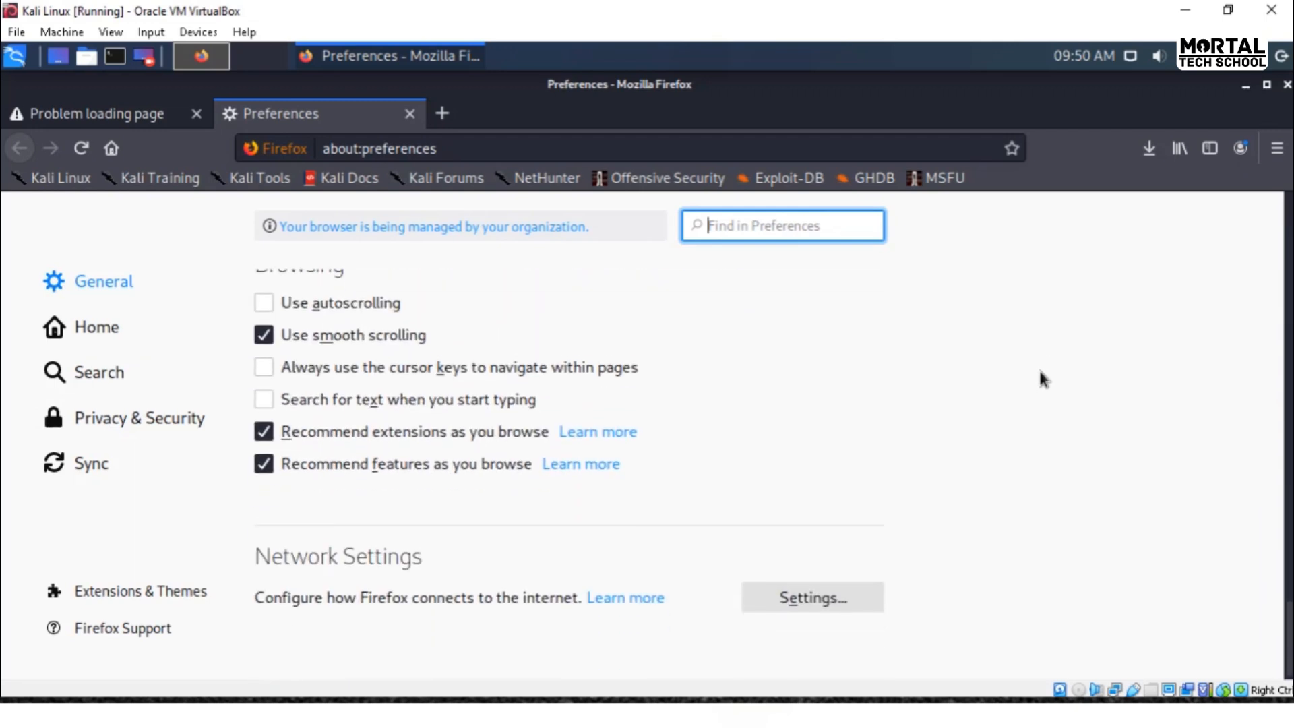
pyautogui.click(833, 594)
pyautogui.click(322, 328)
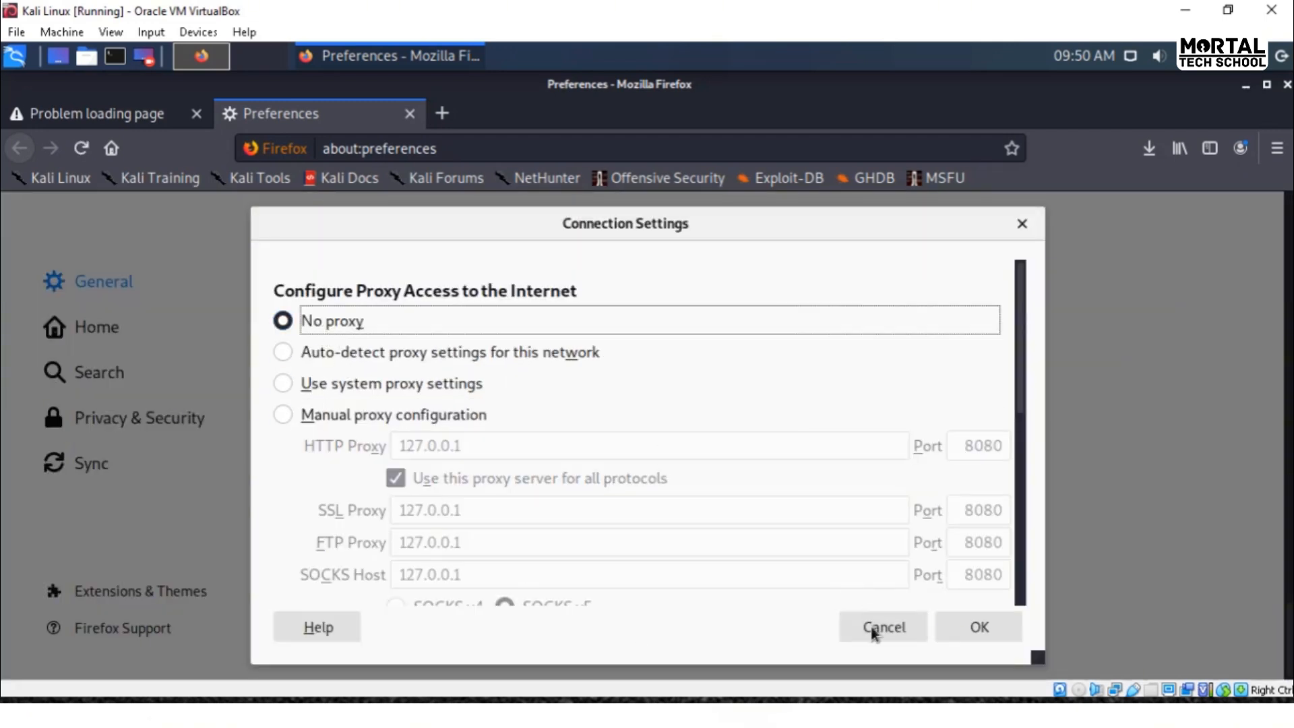
pyautogui.click(977, 629)
pyautogui.click(410, 113)
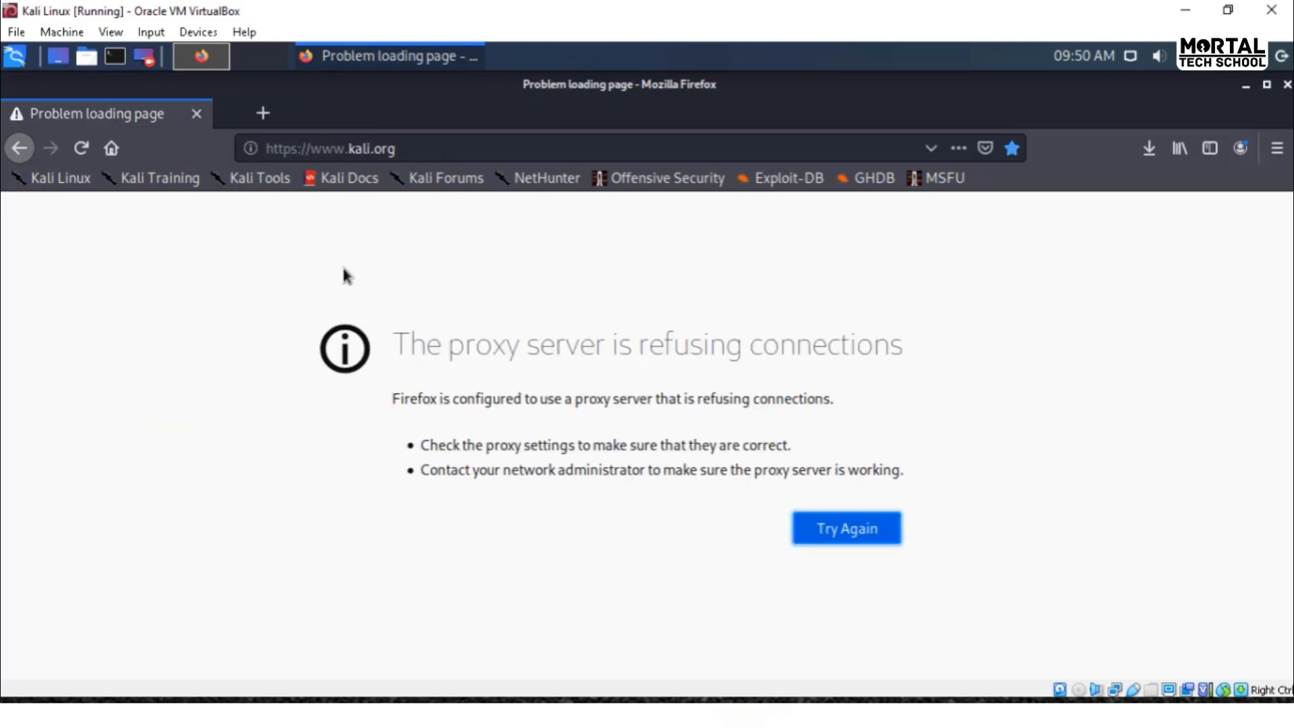
pyautogui.click(91, 151)
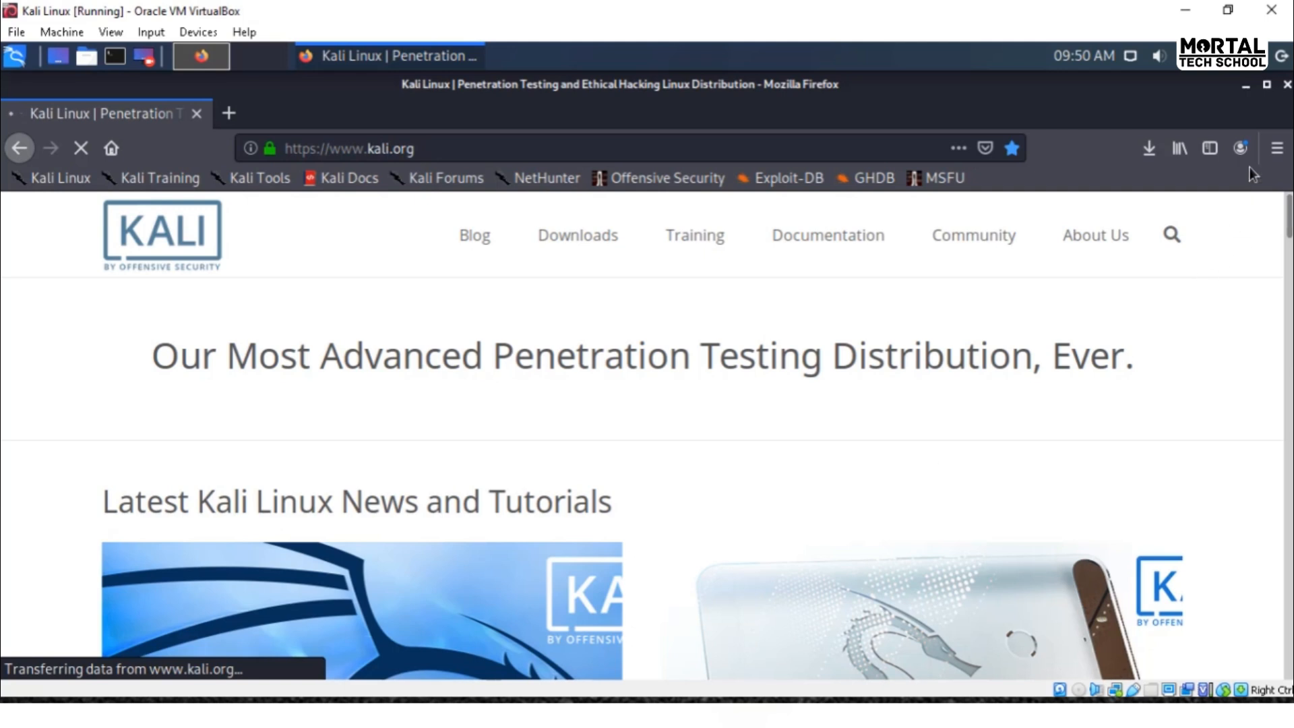
pyautogui.click(1287, 85)
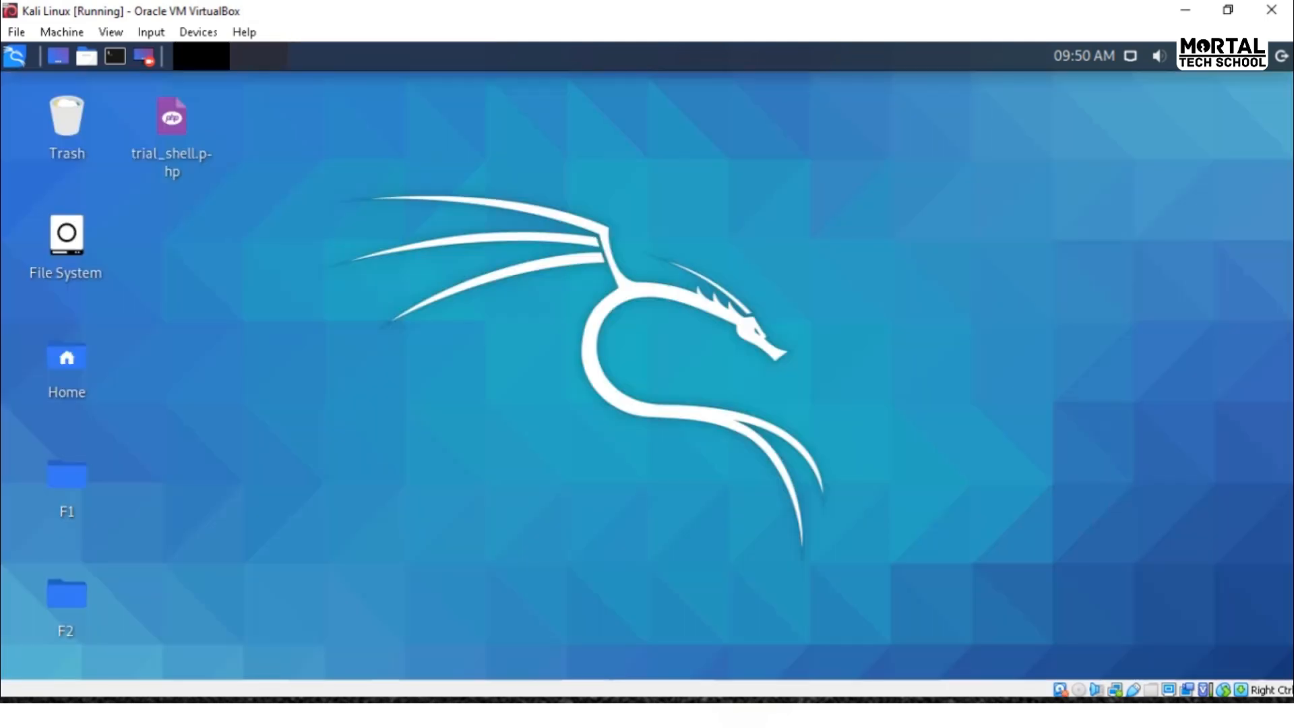